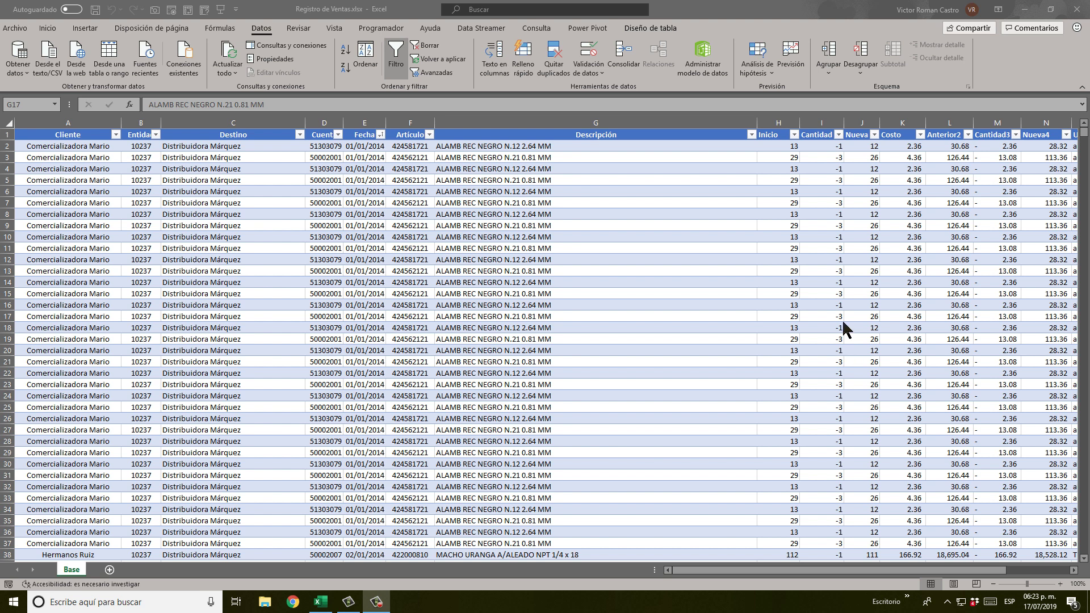
click(487, 192)
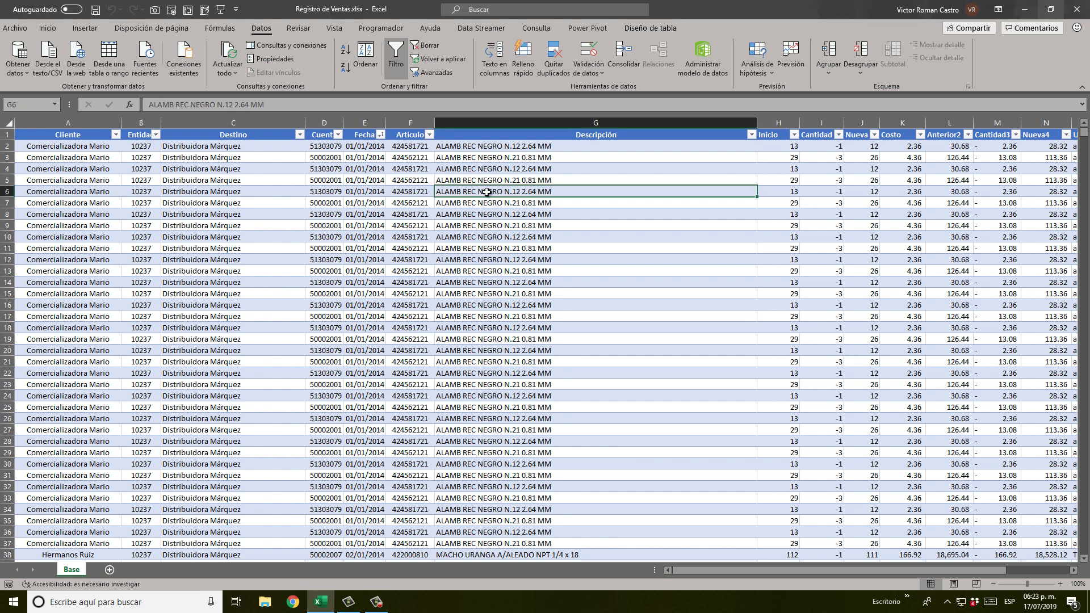
key(ctrl+Home)
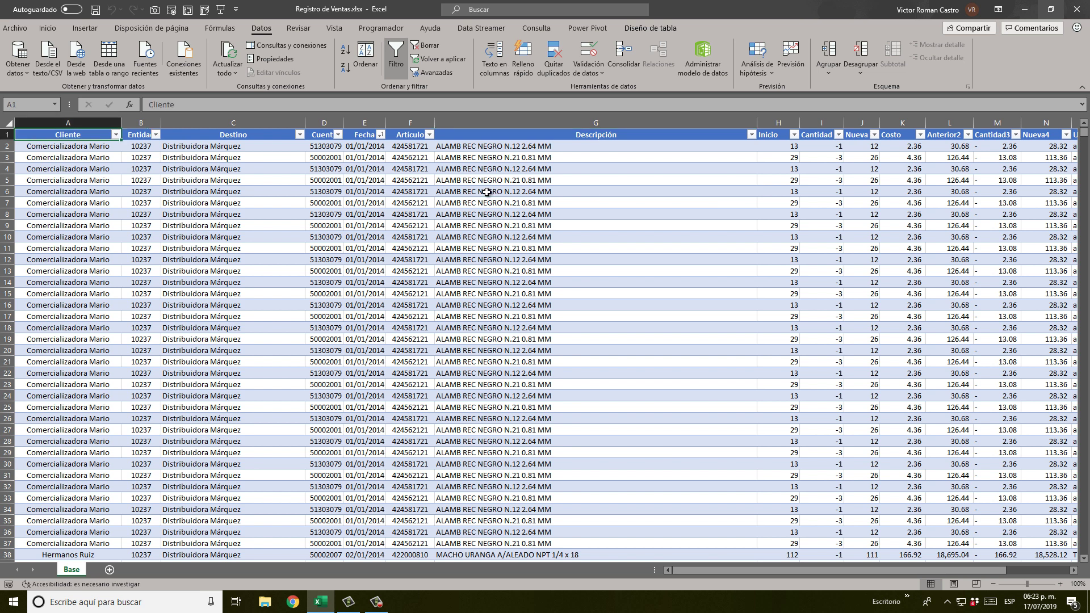
key(Right)
key(Right)
key(Right)
key(Right)
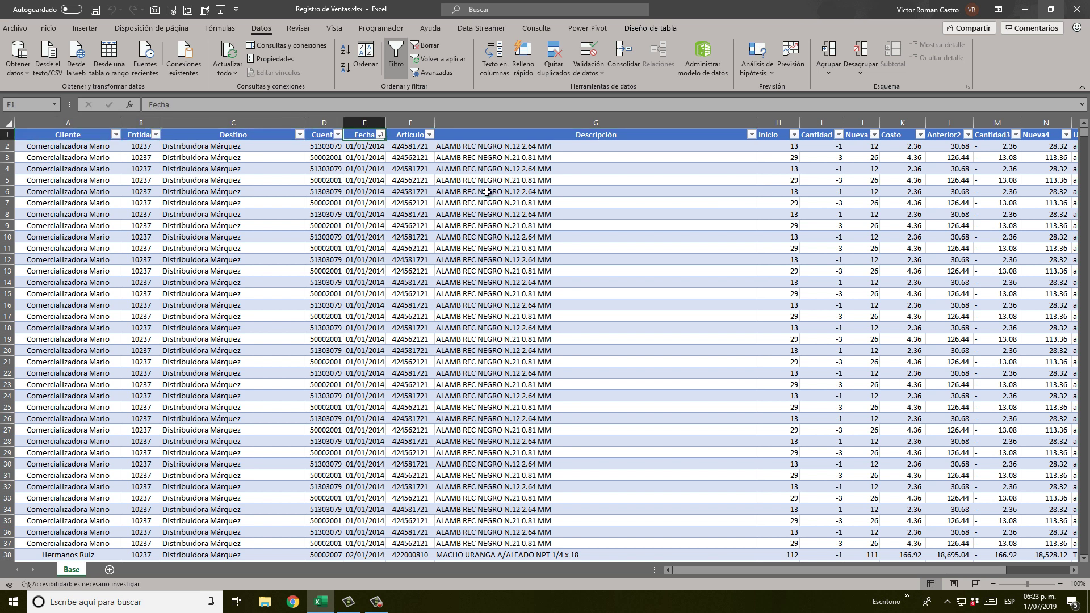
key(Right)
key(Right)
key(Right)
key(Right)
key(Left)
key(Down)
key(Left)
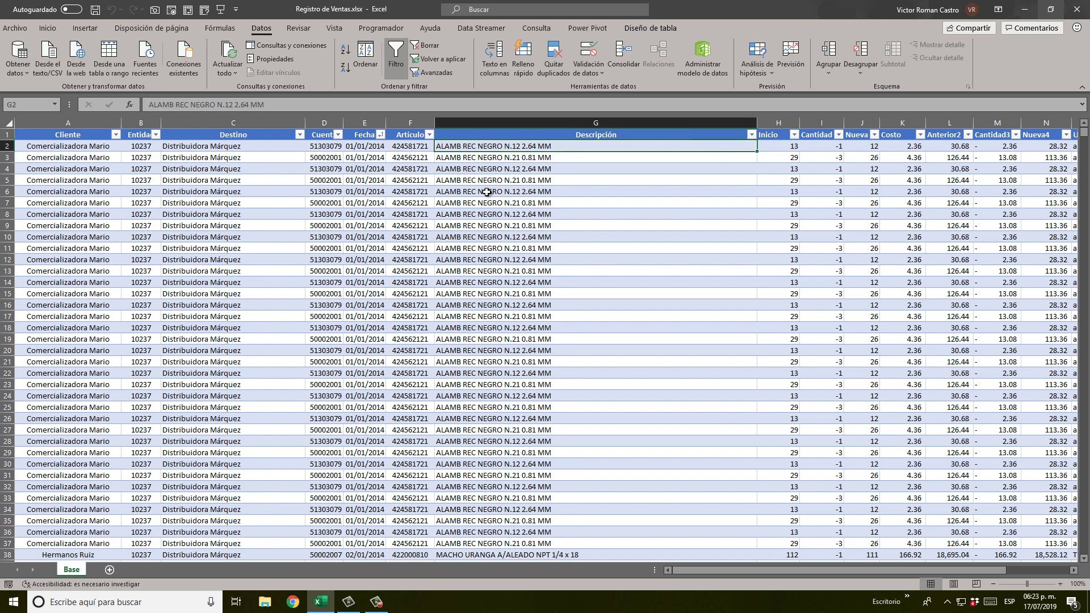
key(Left)
key(Left)
key(Down)
key(Up)
key(Up)
key(Left)
key(Left)
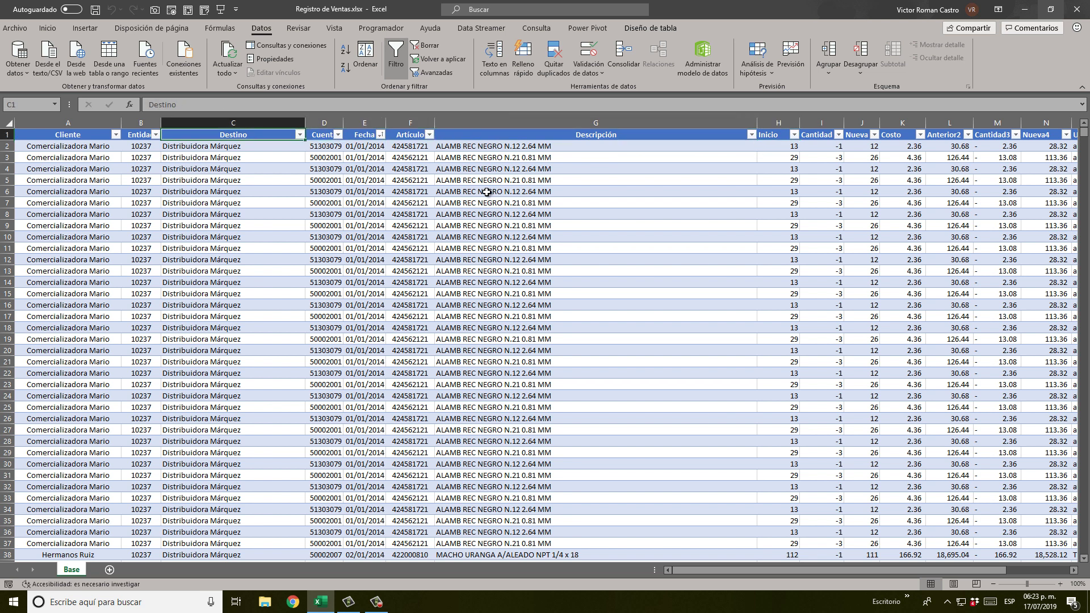
key(Left)
key(Left)
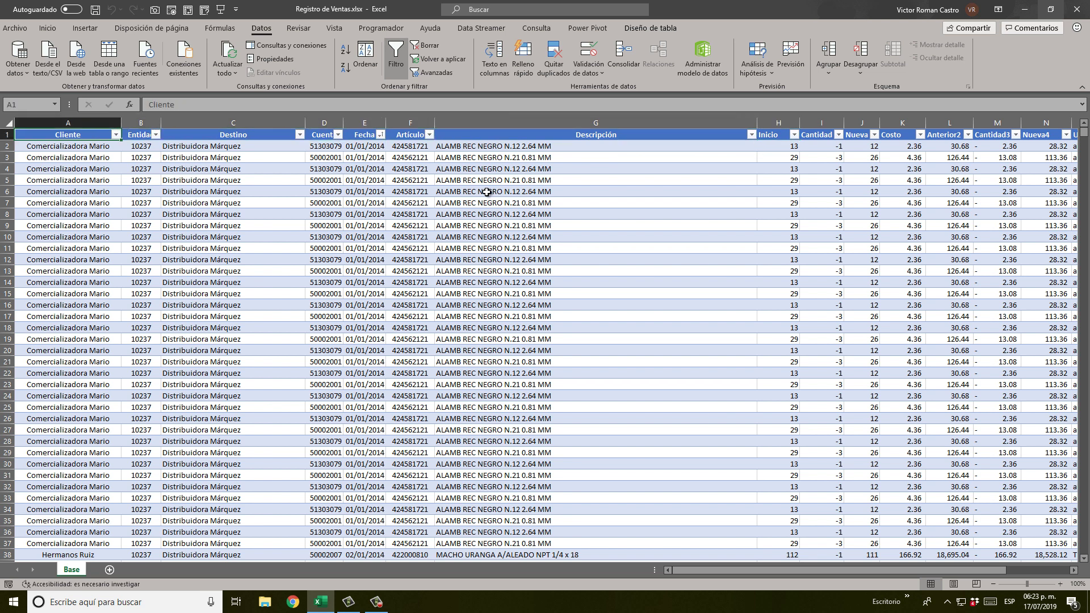
key(Right)
key(Right)
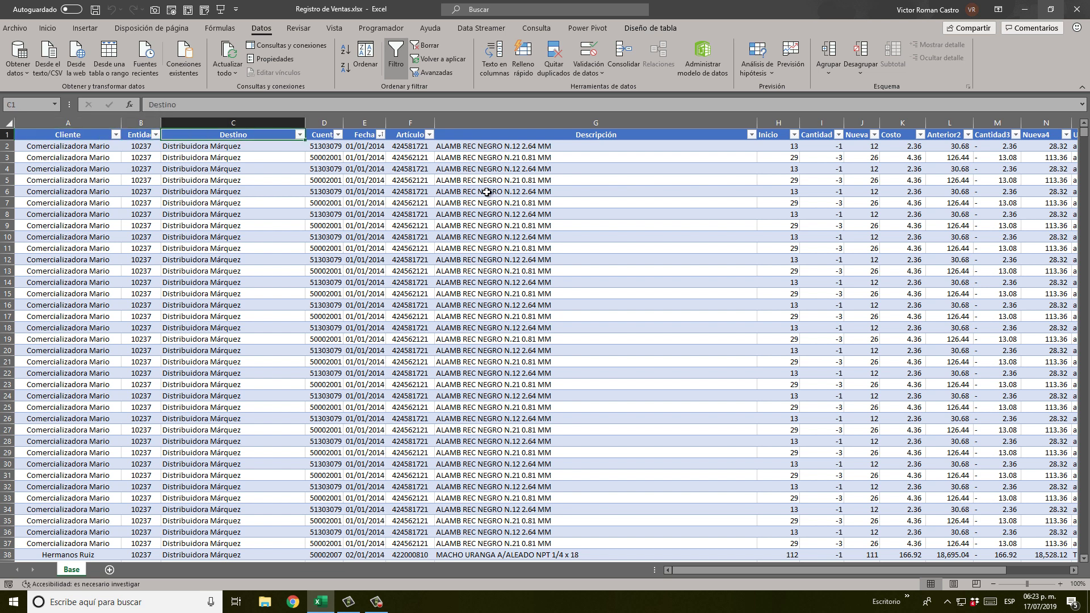
key(Left)
key(Right)
key(Right)
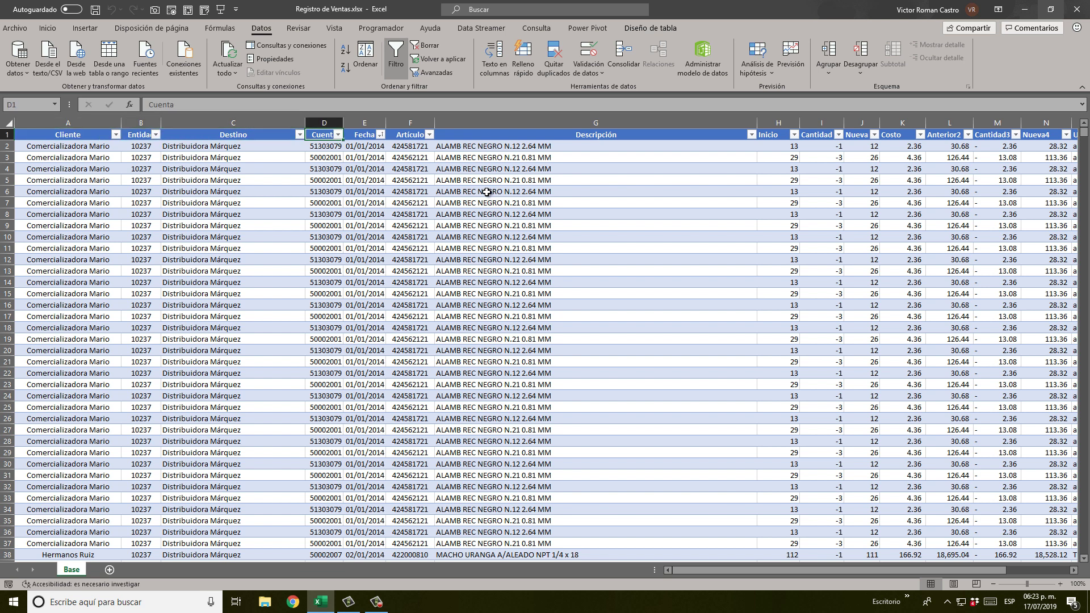
key(Right)
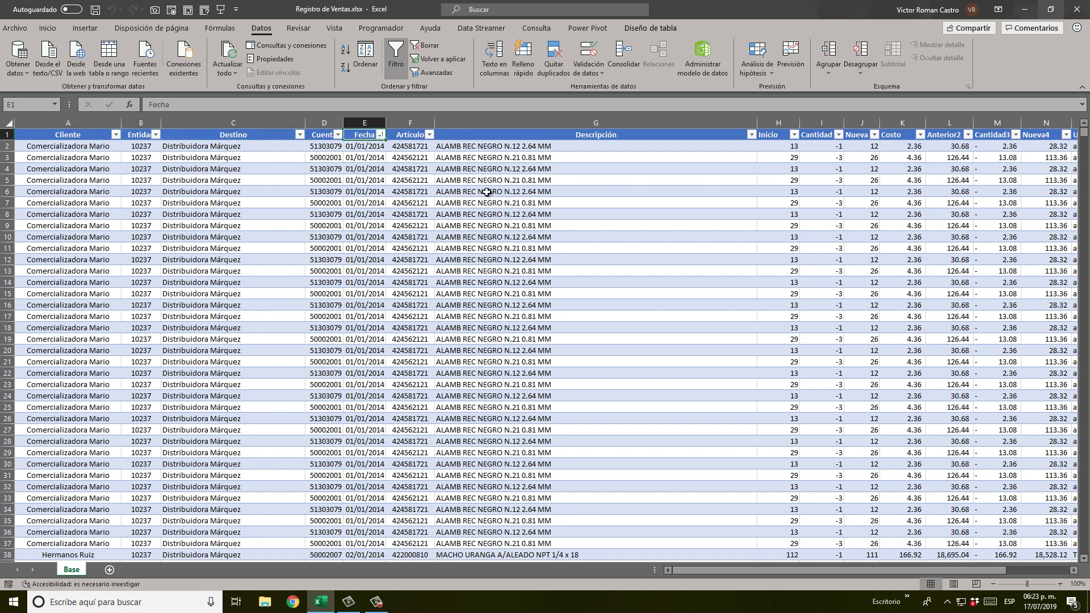
key(Right)
key(Right)
key(Right)
key(Right)
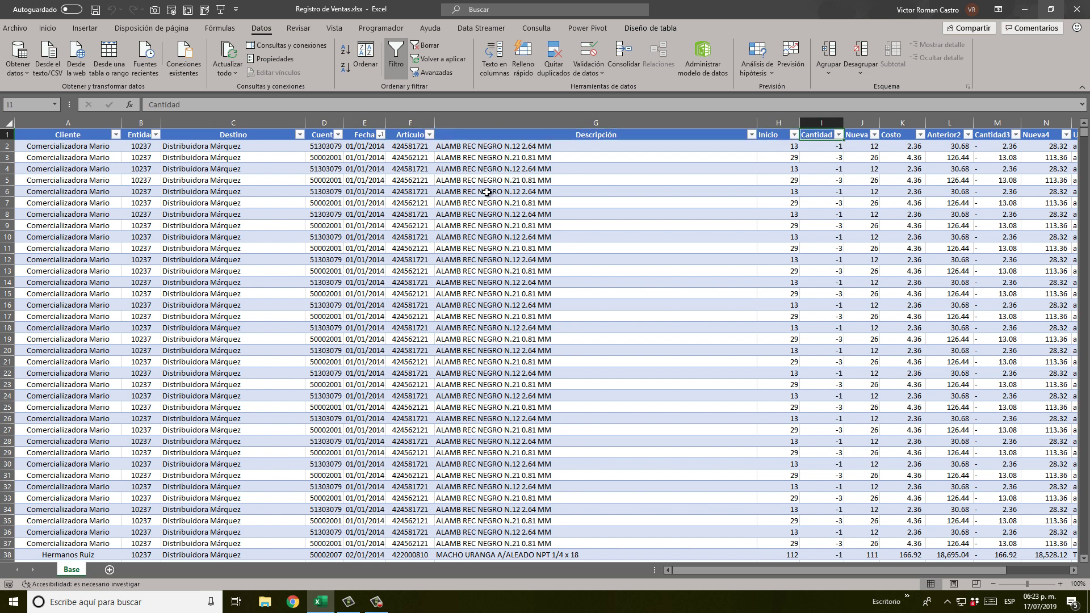
key(Right)
key(Right)
key(Right)
key(Right)
key(Right)
key(Right)
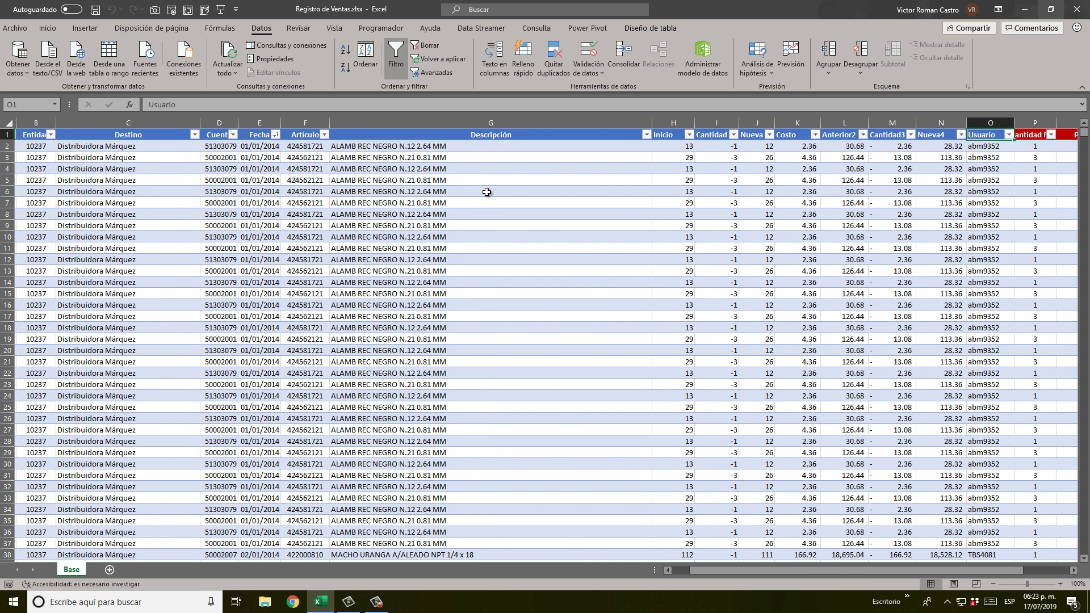
key(Right)
key(Right)
key(Right)
key(Right)
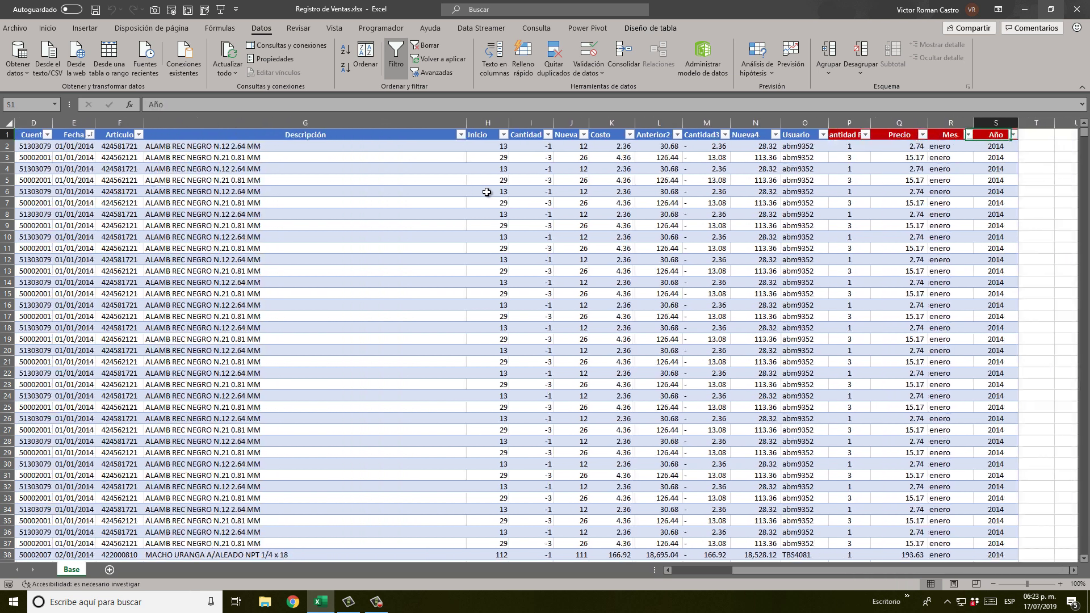
key(Left)
key(Left)
key(Right)
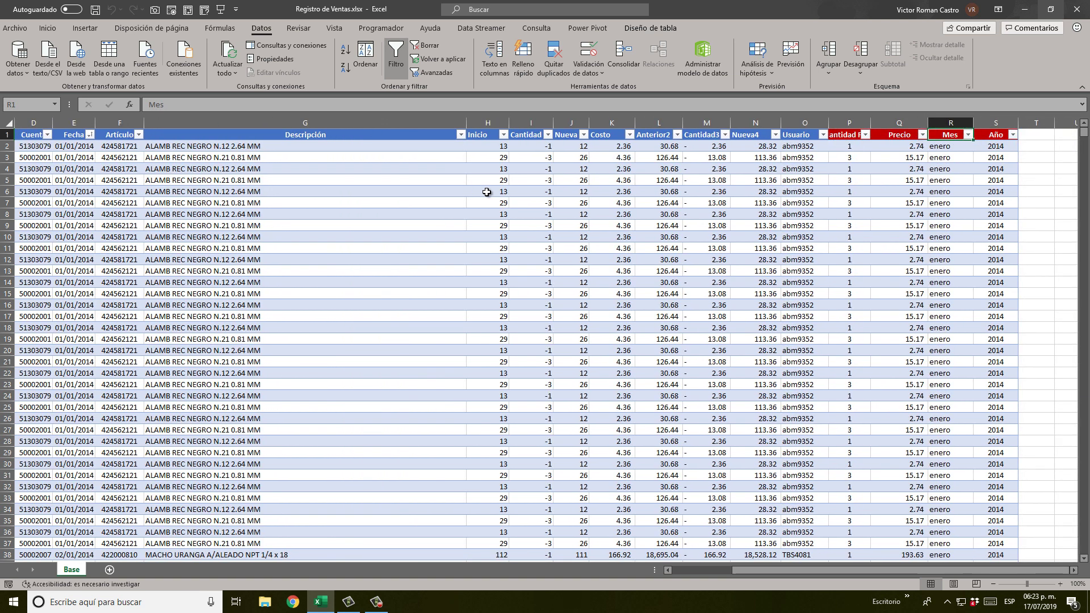
key(Left)
key(Left)
key(Left)
key(Left)
key(Left)
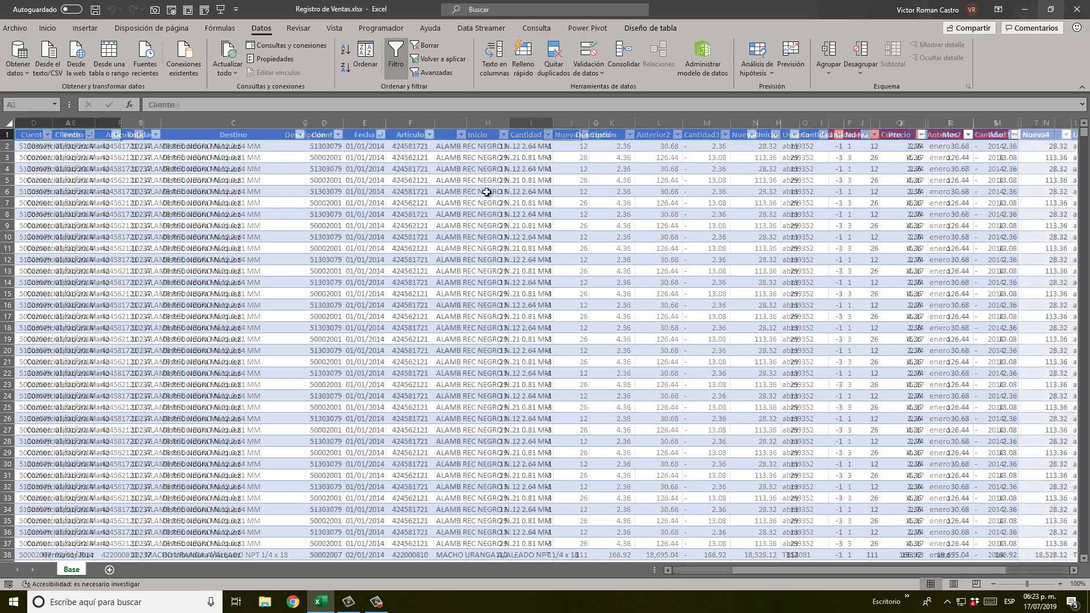
key(Left)
key(Left)
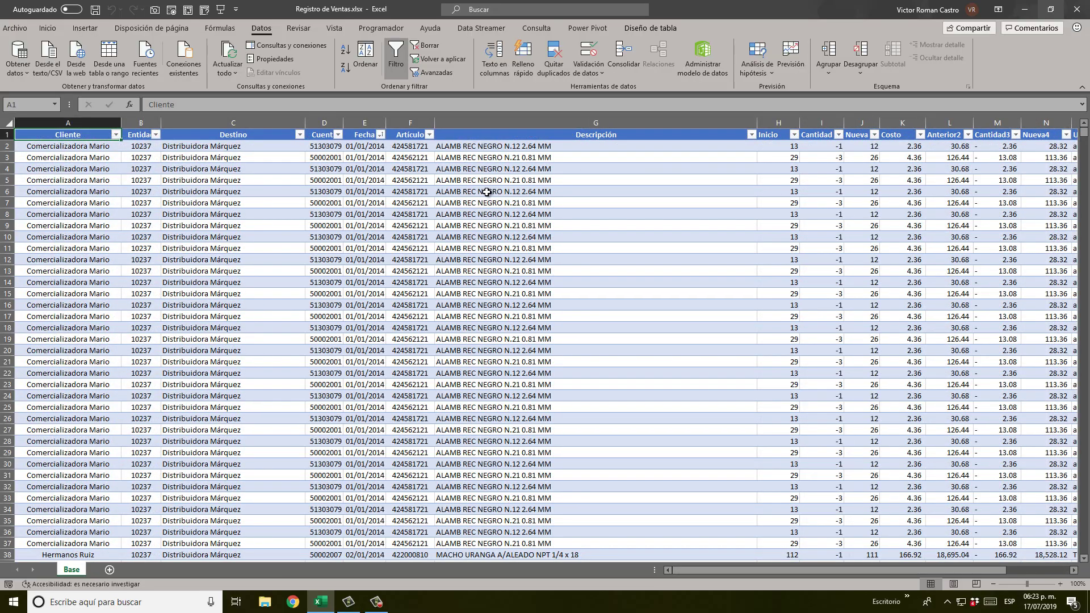
key(ctrl+Down)
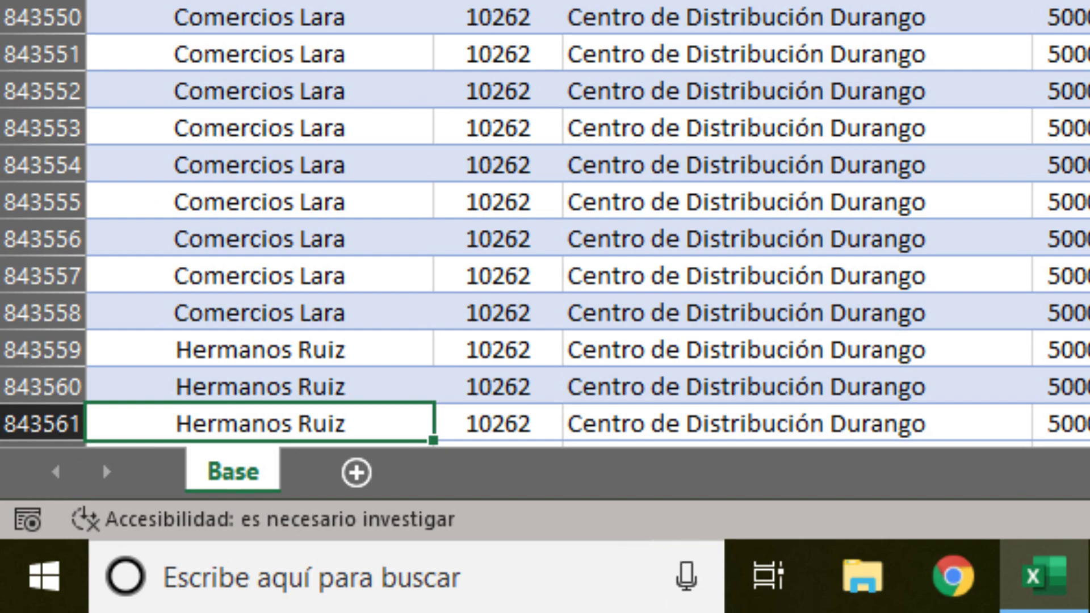
key(ctrl+Up)
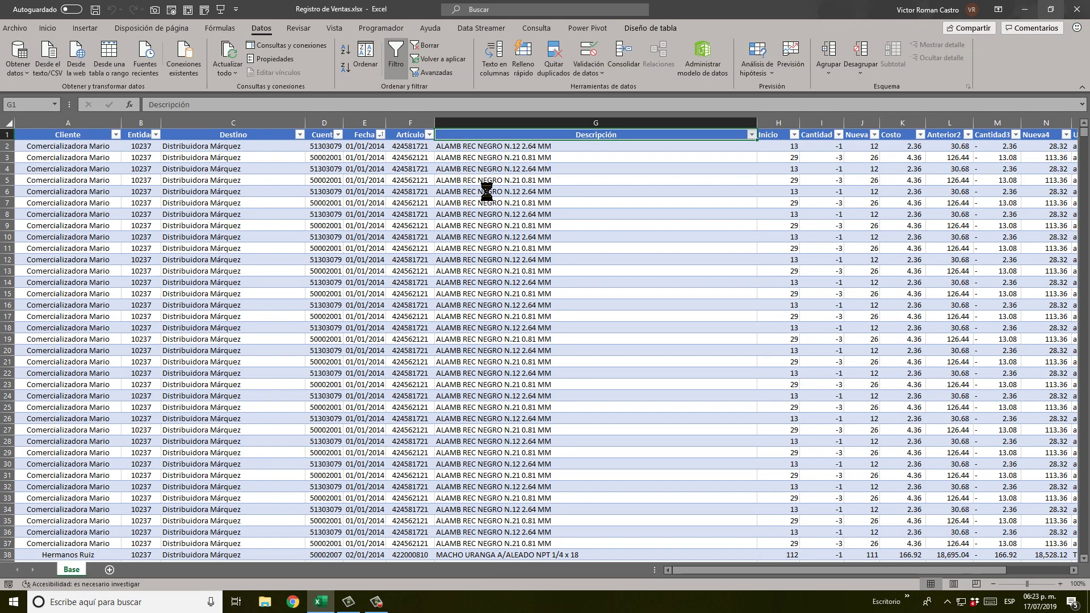
key(alt+Down)
key(Down)
key(Down)
key(Down)
key(Down)
key(Down)
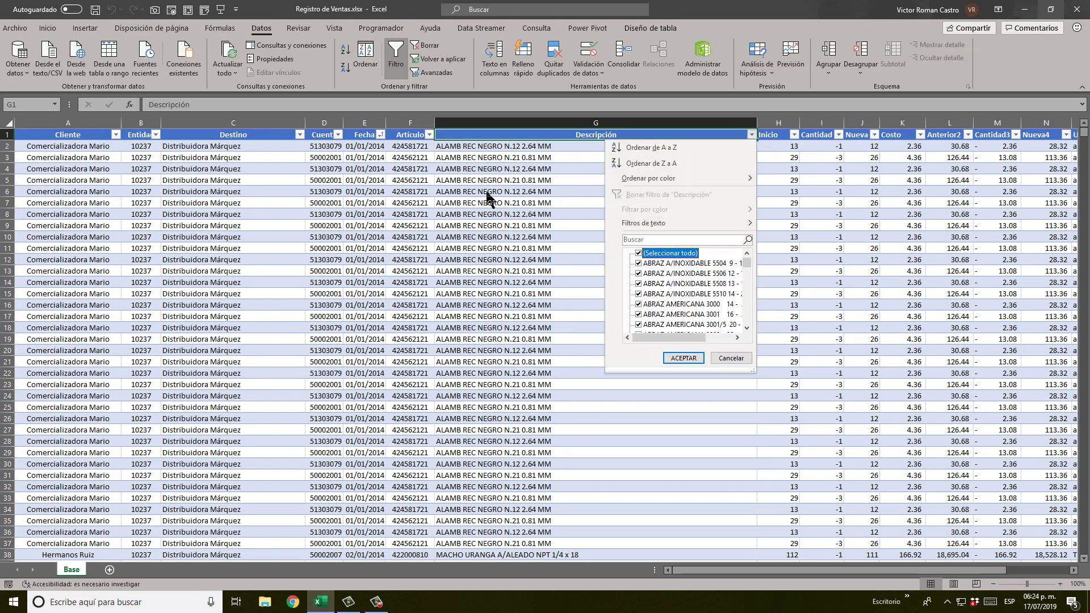
key(space)
key(Down)
key(Down)
key(Down)
key(space)
key(Return)
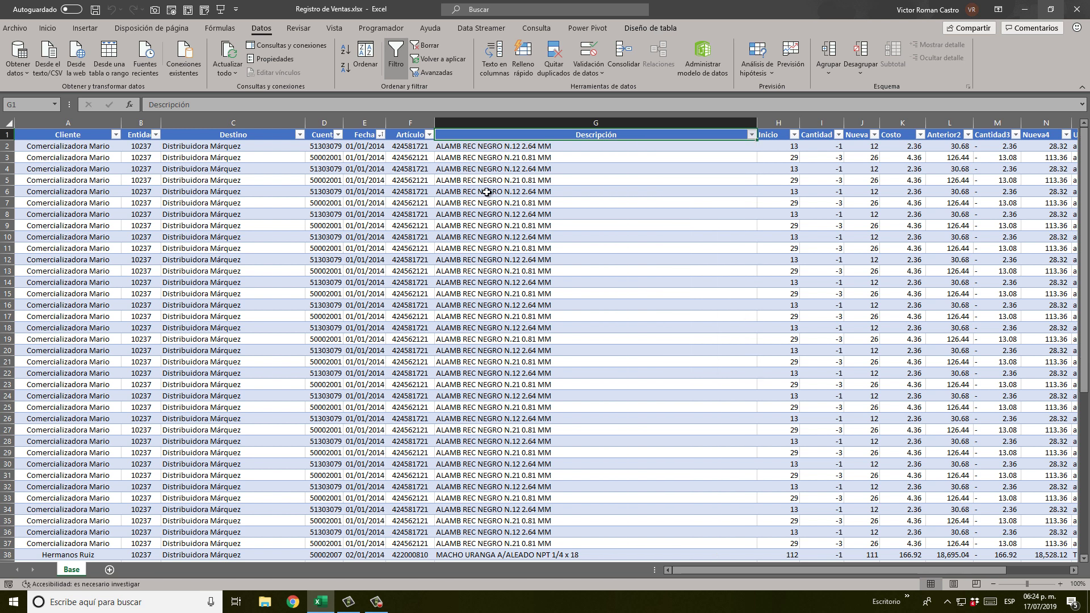
key(Down)
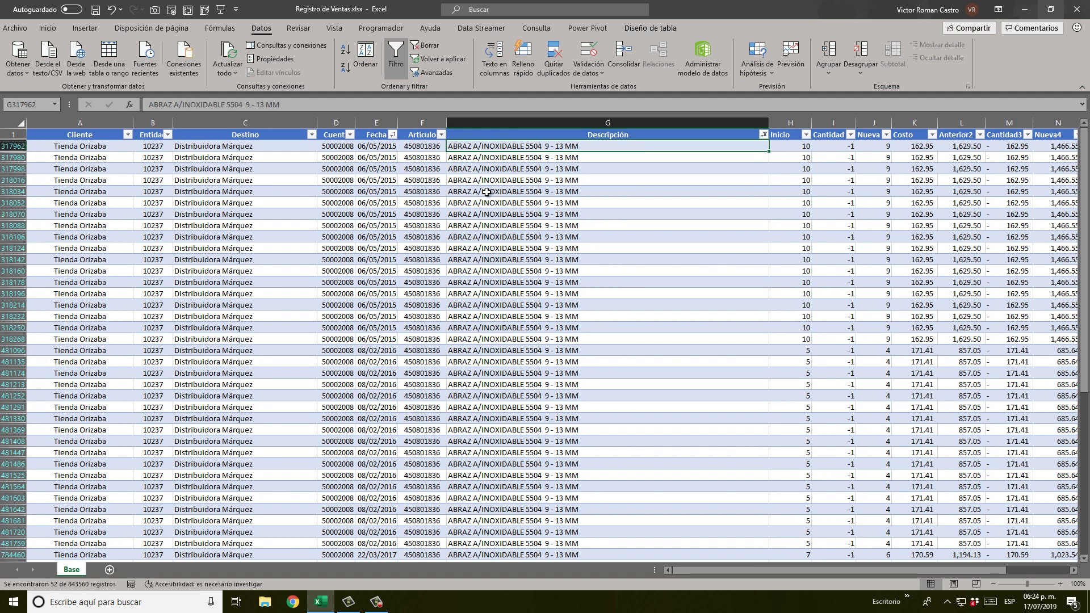
key(ctrl+shift+Down)
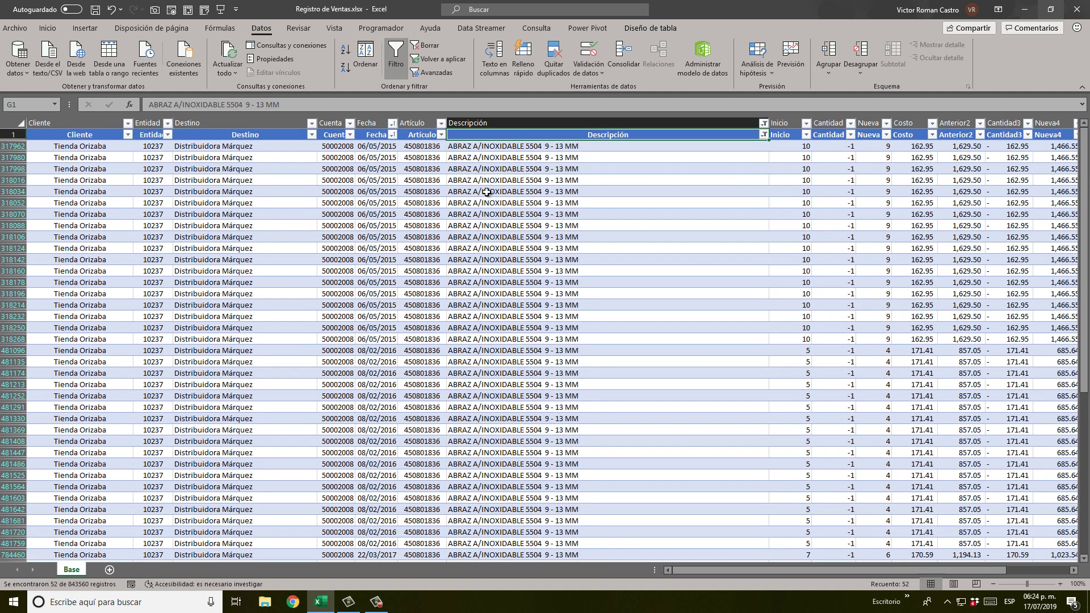
key(ctrl+shift+Up)
key(Right)
key(Right)
key(Right)
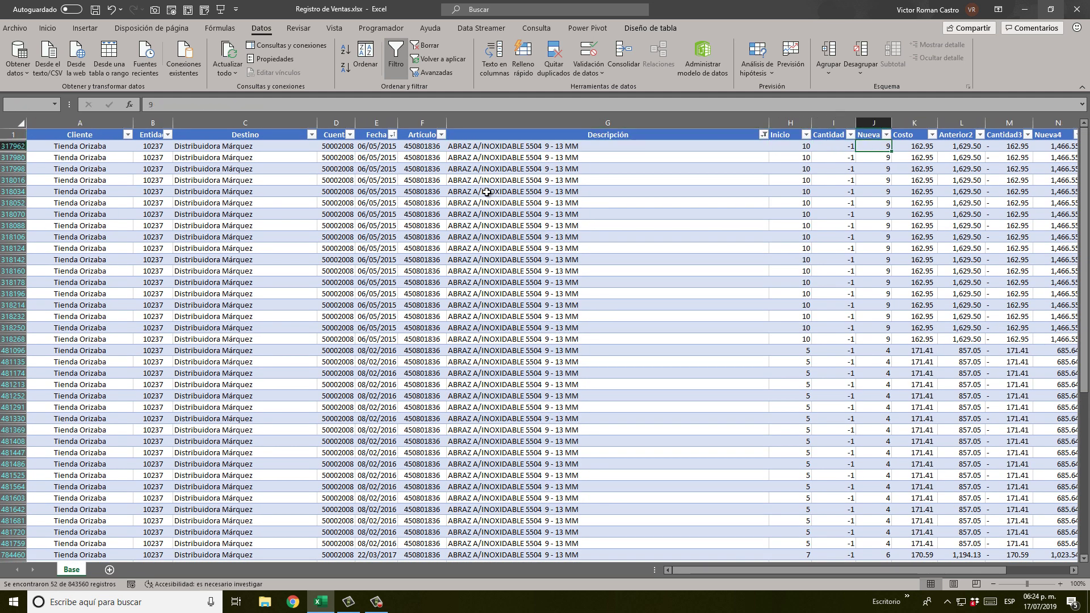
key(Right)
key(Right)
key(Right)
key(Right)
key(Right)
key(Right)
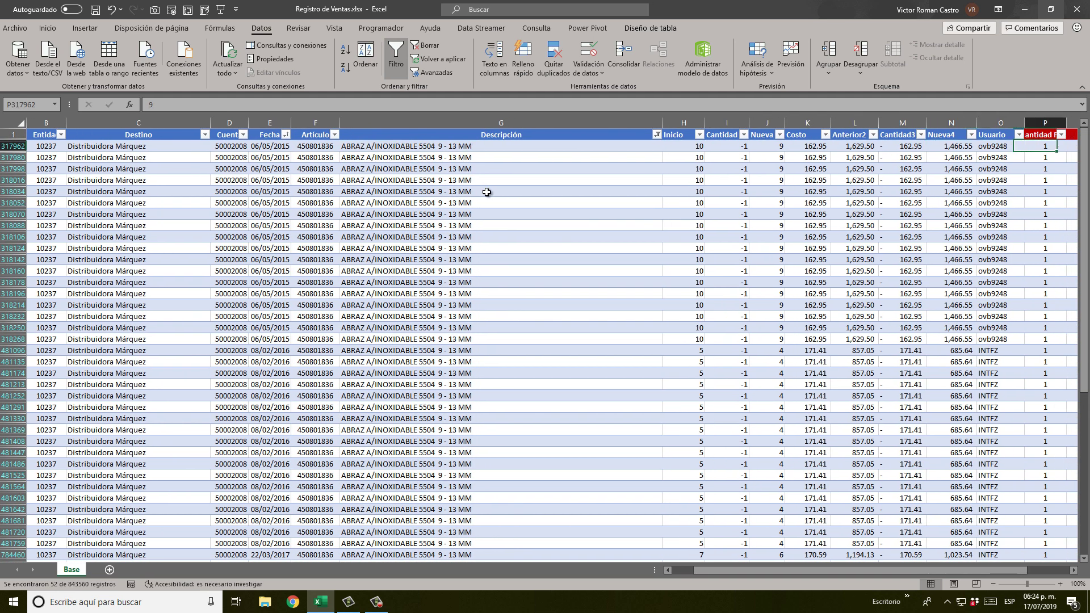
key(Right)
key(Left)
key(Left)
key(Left)
key(Left)
key(Left)
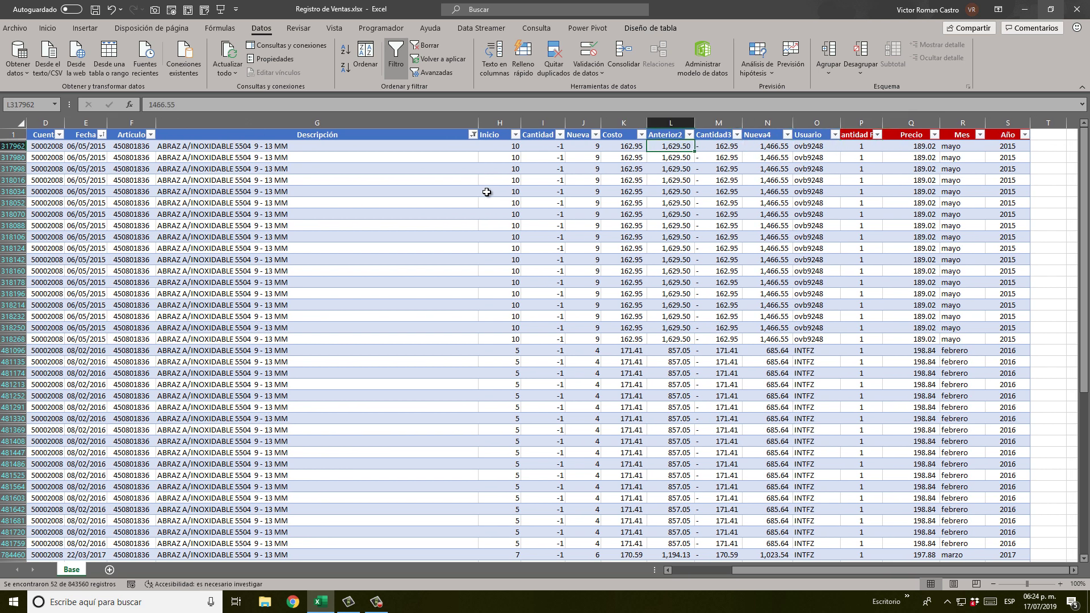
key(Left)
key(Left)
key(Left)
key(Left)
key(Left)
key(Down)
key(Down)
key(Down)
key(Down)
key(Down)
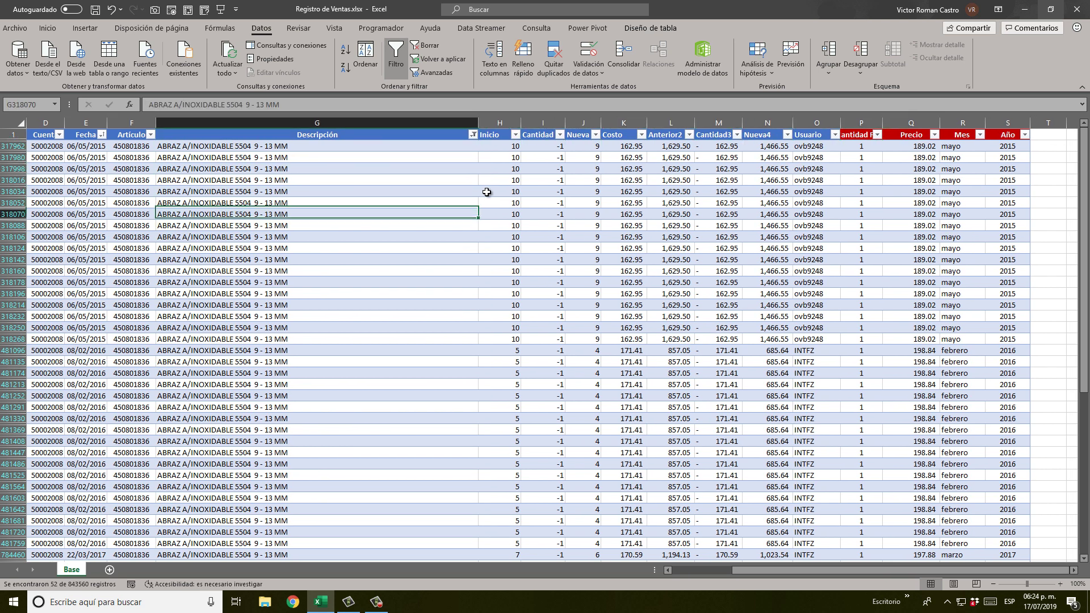
key(ctrl+Up)
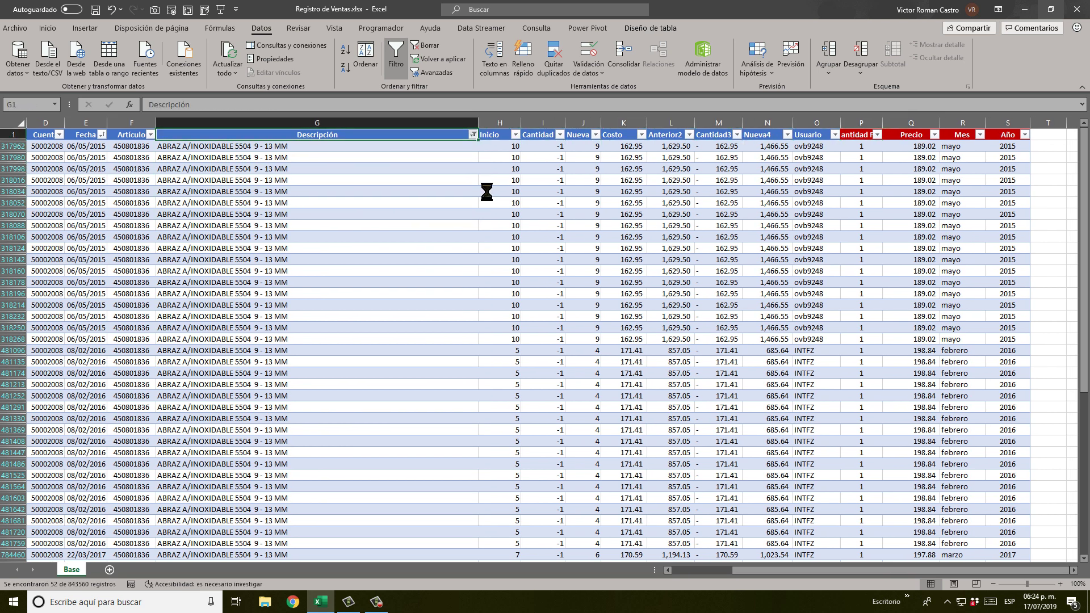
key(alt+Down)
key(Up)
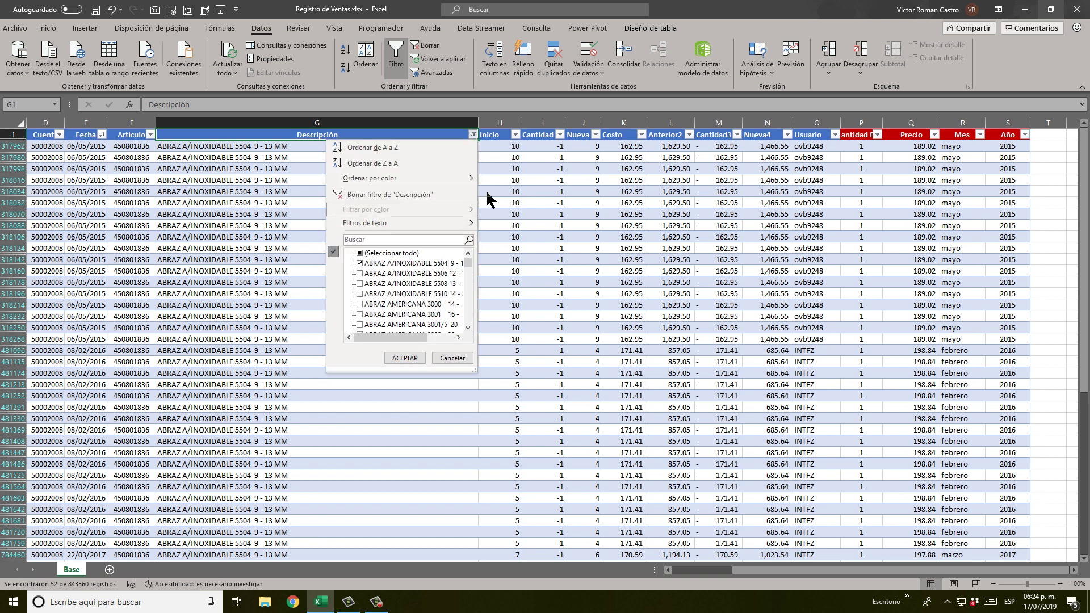
key(Return)
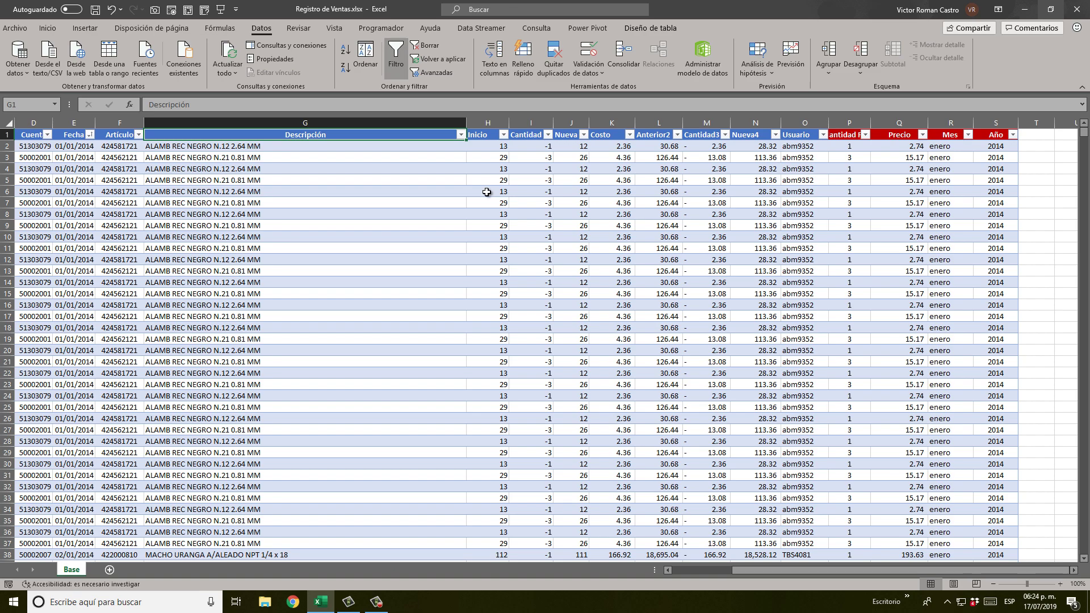
Create an empty pivot table, TablaDinámica1, from the Ventas table on new sheet Hoja1
click(897, 137)
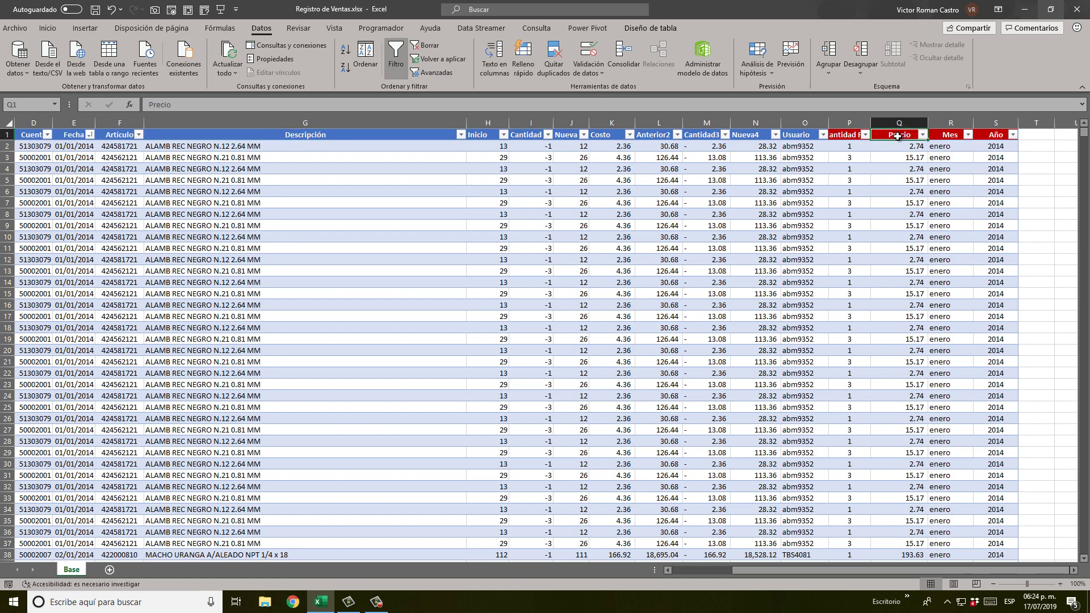
key(ctrl+Home)
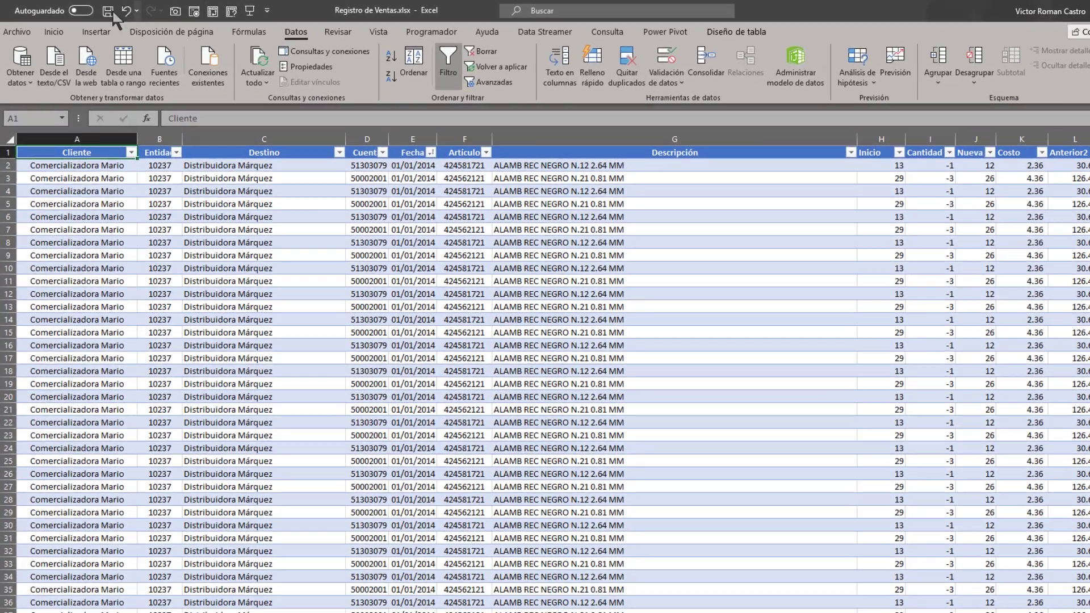
click(96, 32)
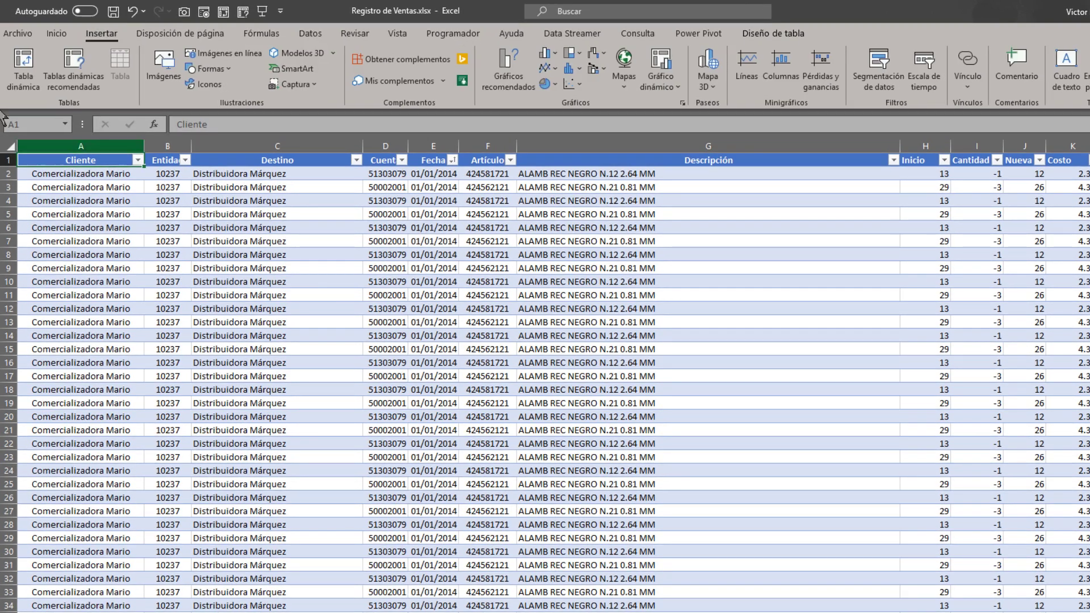
click(23, 75)
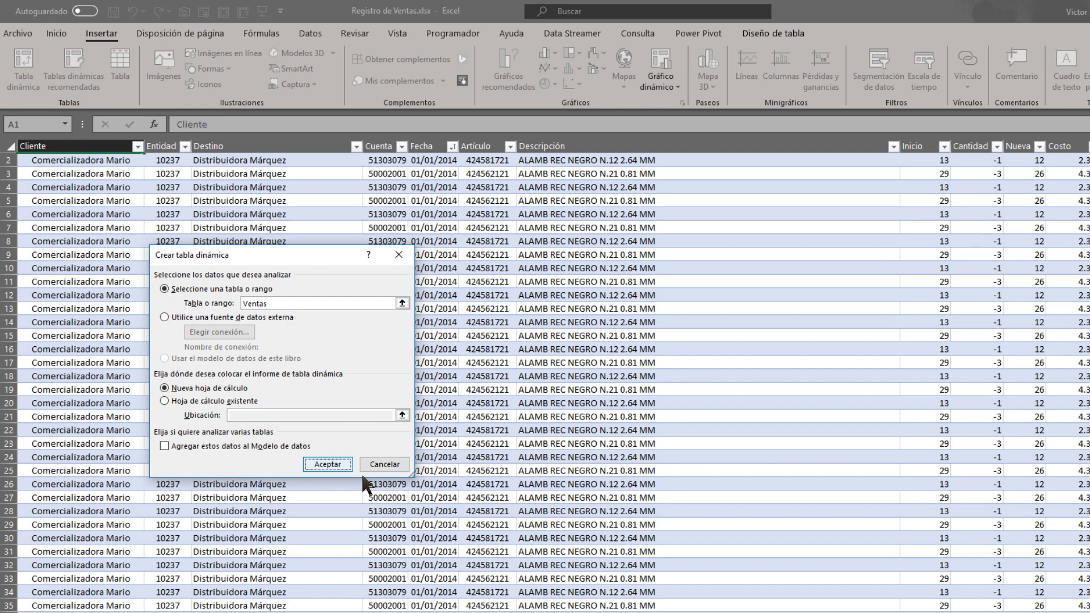
click(329, 466)
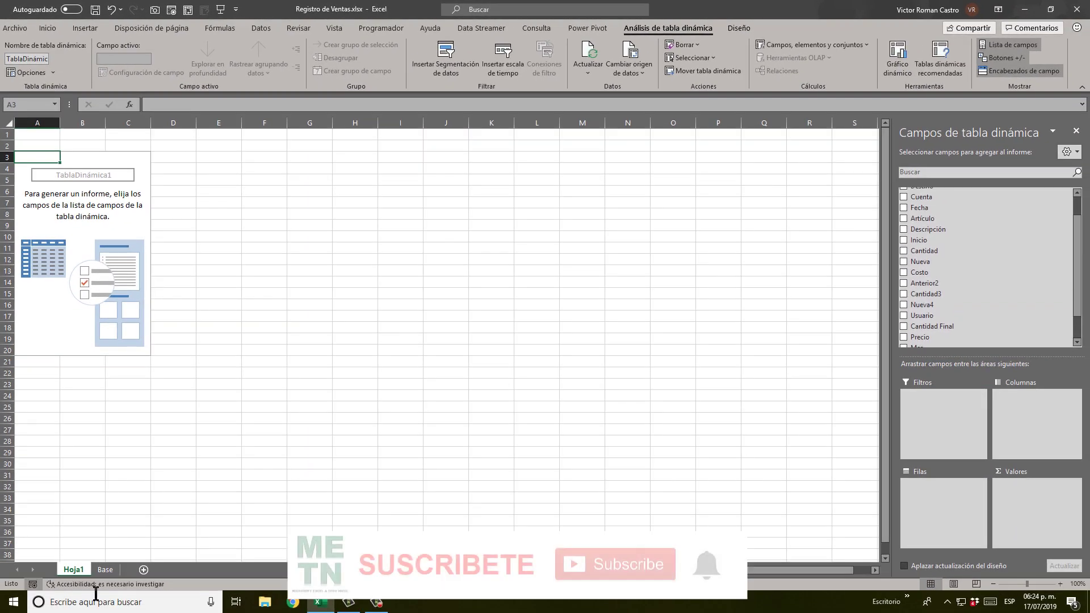
Add Descripción as the pivot row labels, check the list, then add Precio to Valores
click(105, 569)
click(77, 570)
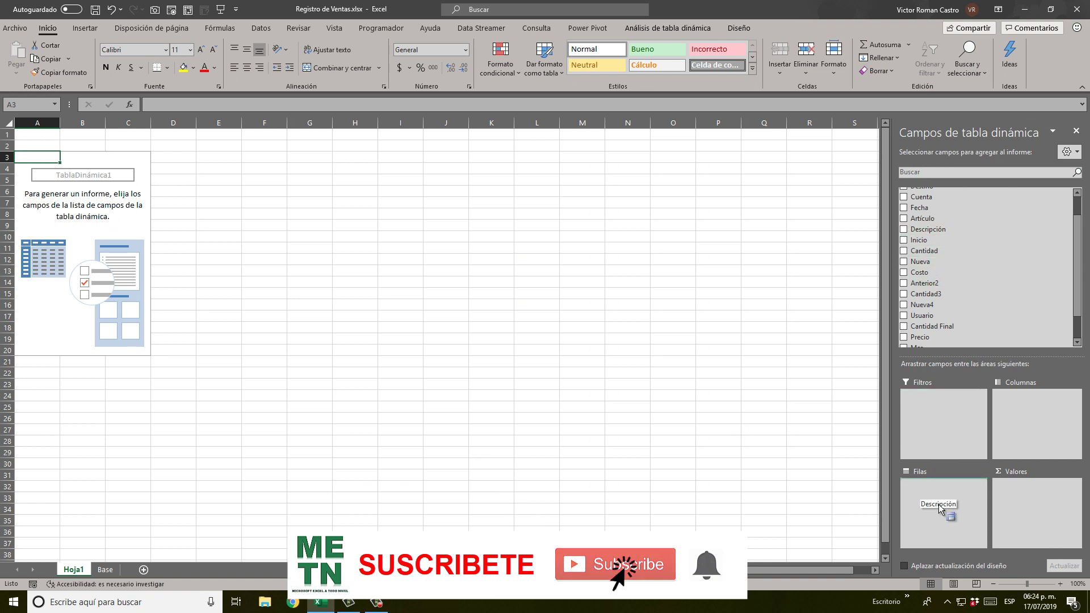
drag(978, 227, 943, 502)
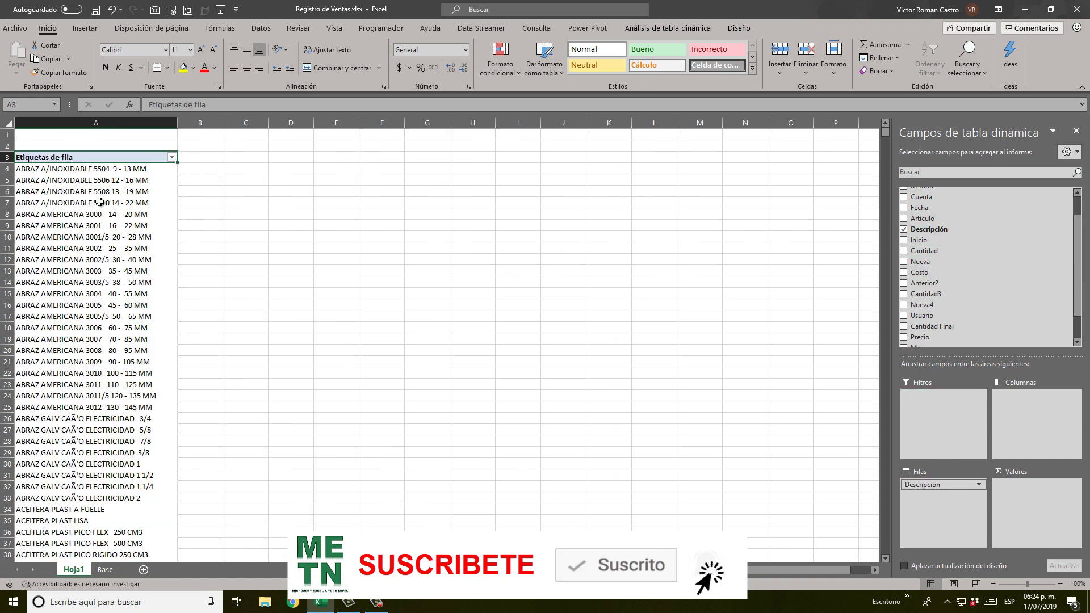
click(84, 170)
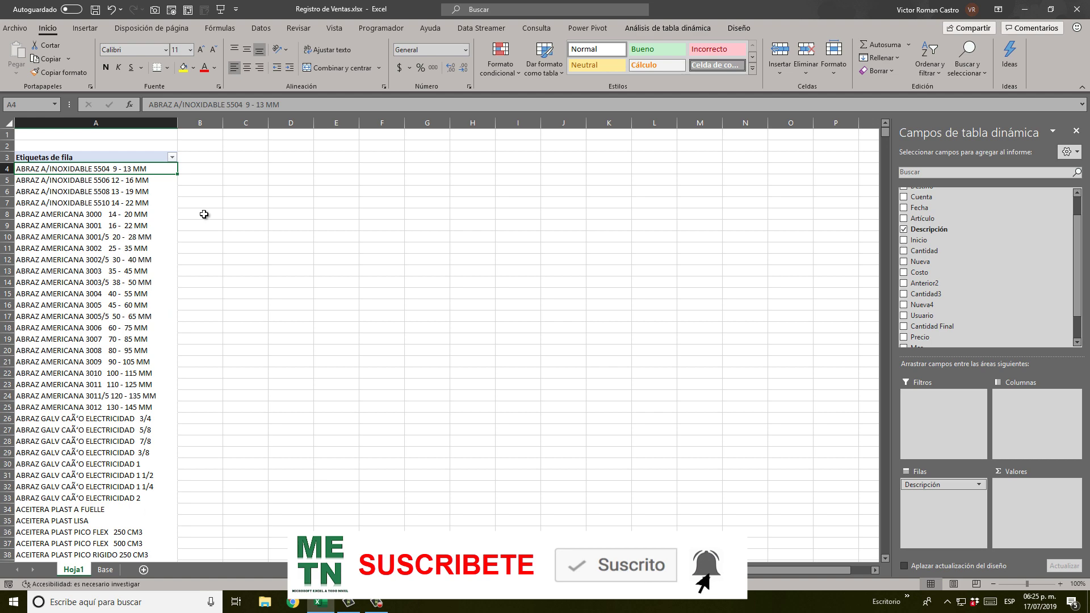
key(ctrl+shift+Down)
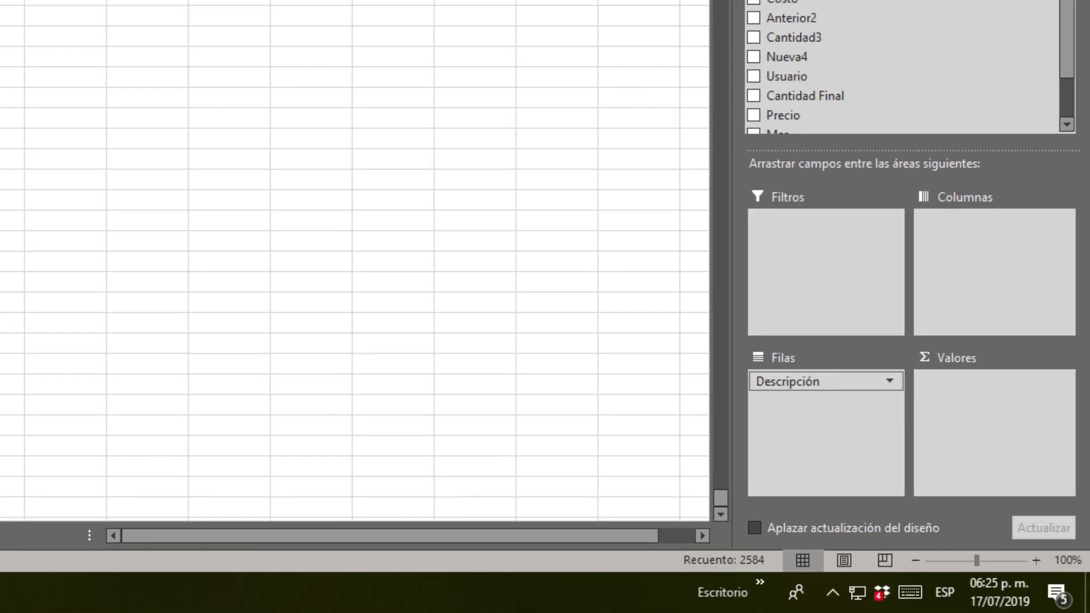
key(shift+Up)
key(shift+Up)
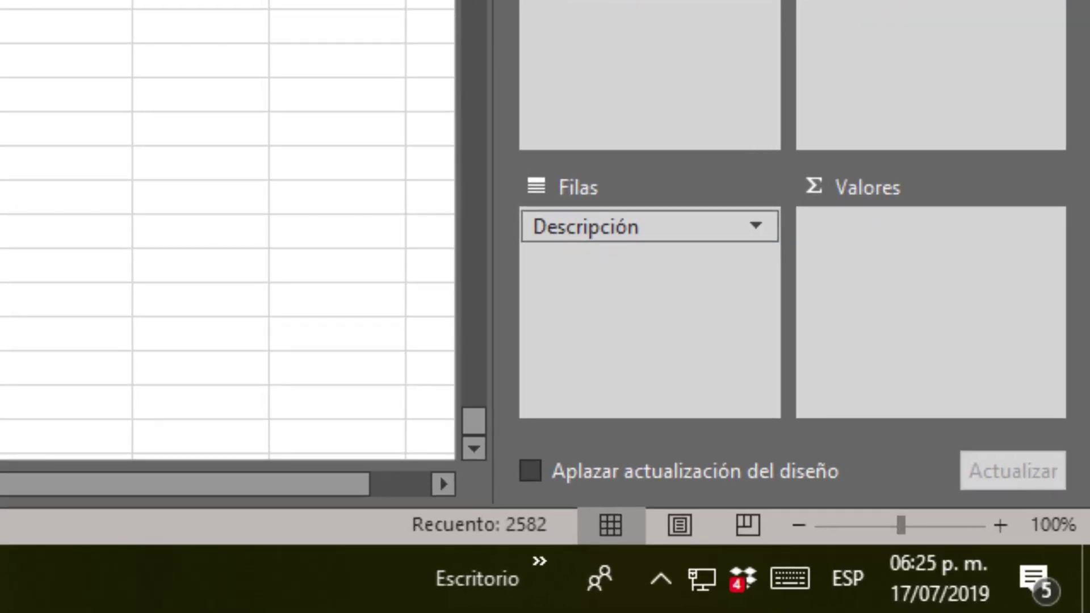
key(shift+Down)
key(ctrl+Home)
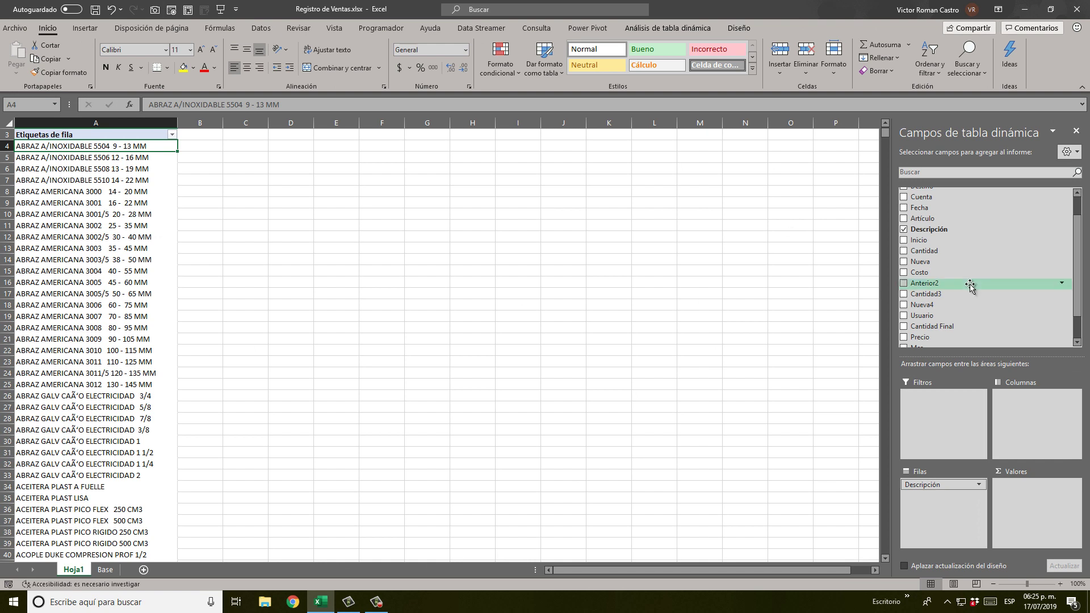
scroll(969, 286, down, 1)
drag(919, 305, 1032, 507)
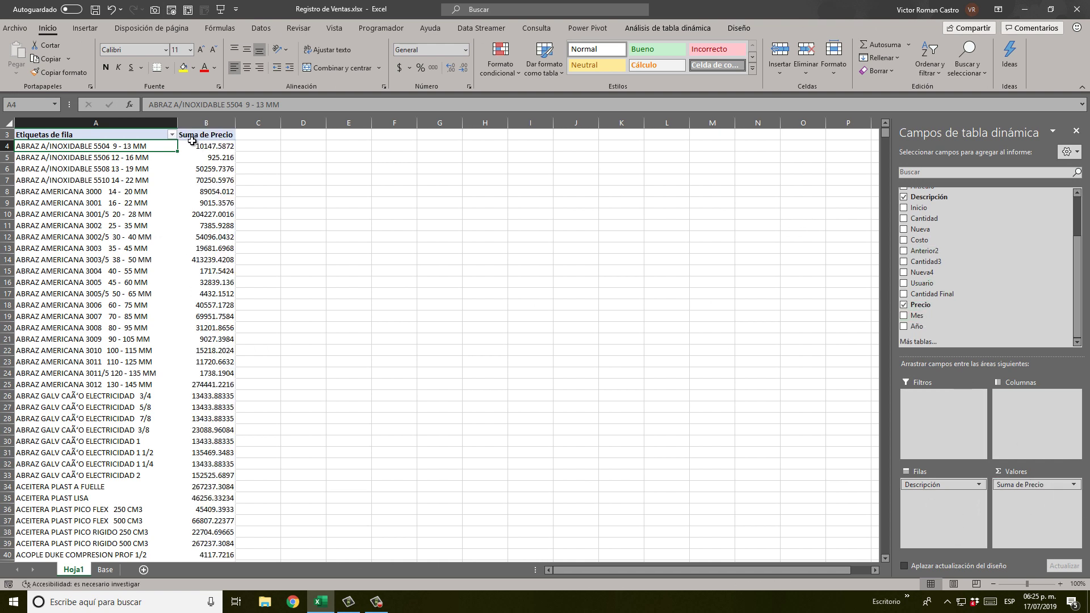
Format all Suma de Precio values with thousands separators and two decimals
click(192, 142)
key(ctrl+shift+Down)
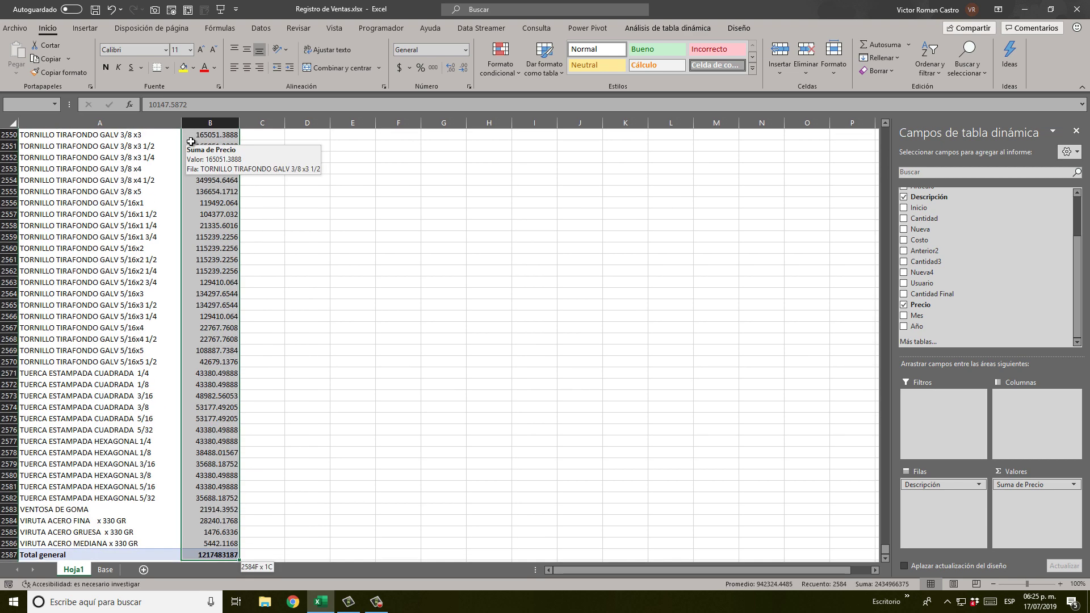
key(ctrl+BackSpace)
key(ctrl+shift+1)
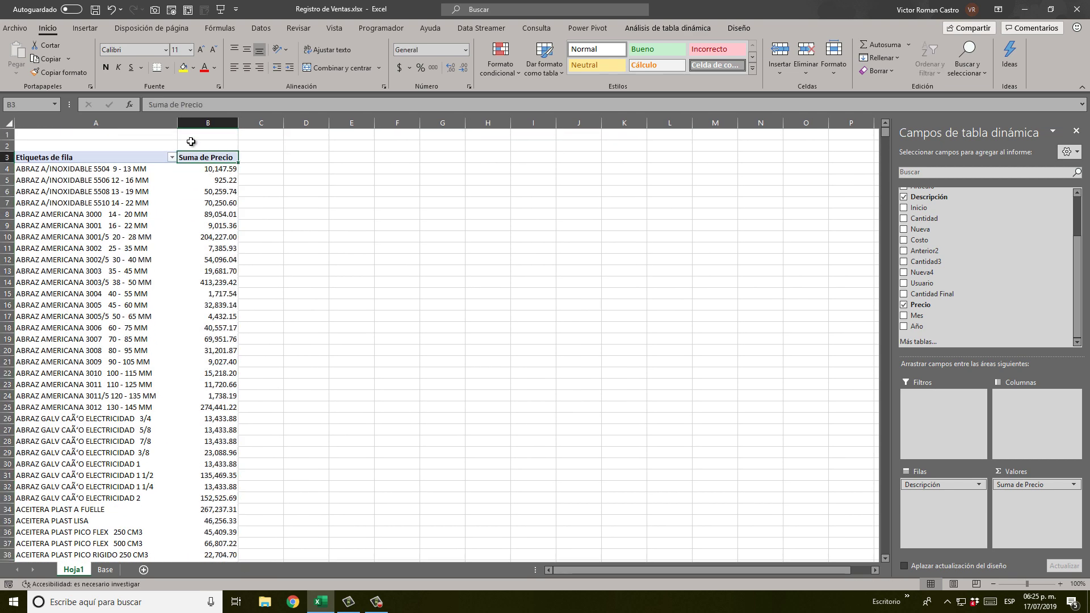
Set the Descripción sort to Descendente by Suma de Precio in the Ordenar dialog
key(Left)
key(Up)
key(alt+Down)
key(Down)
key(Down)
key(Return)
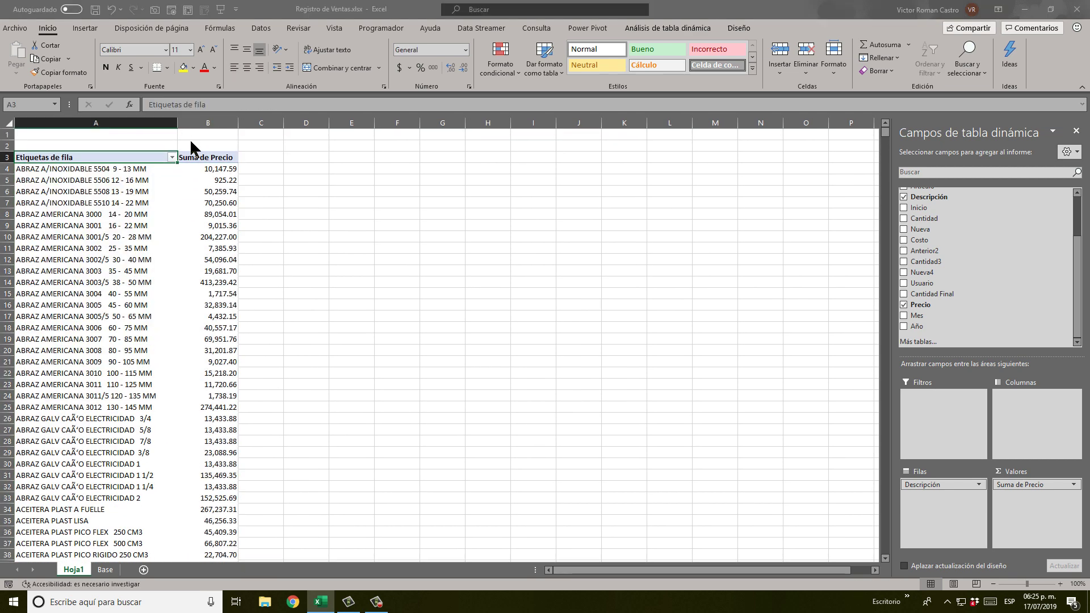
key(Down)
key(Tab)
key(alt+Down)
key(Down)
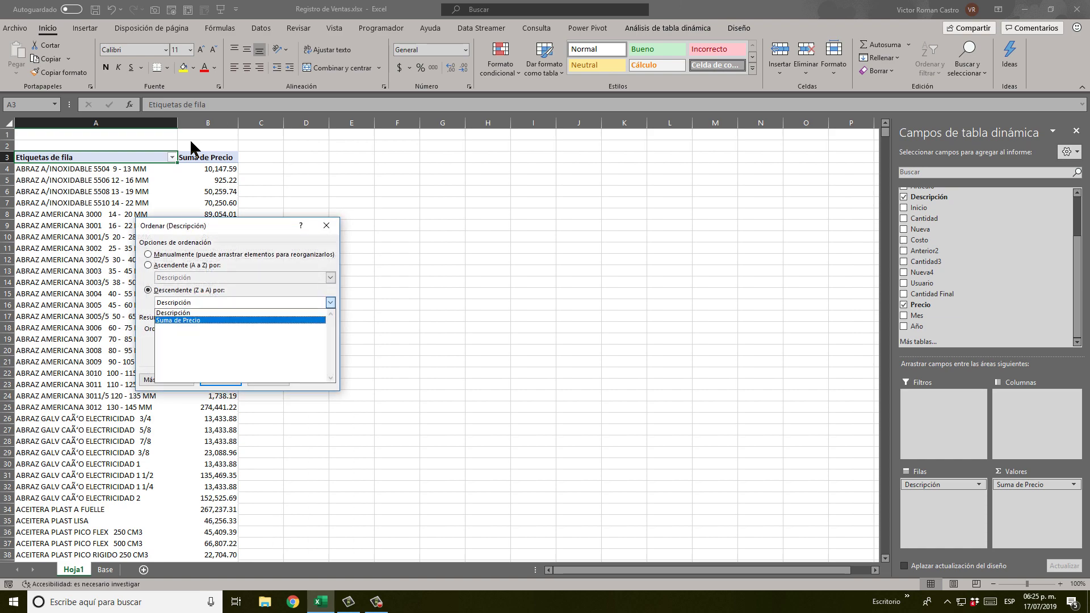
Apply the descending sort, check the list led by MENSULA DOBLE ALUM 470 MM, and select C4
key(Return)
key(Return)
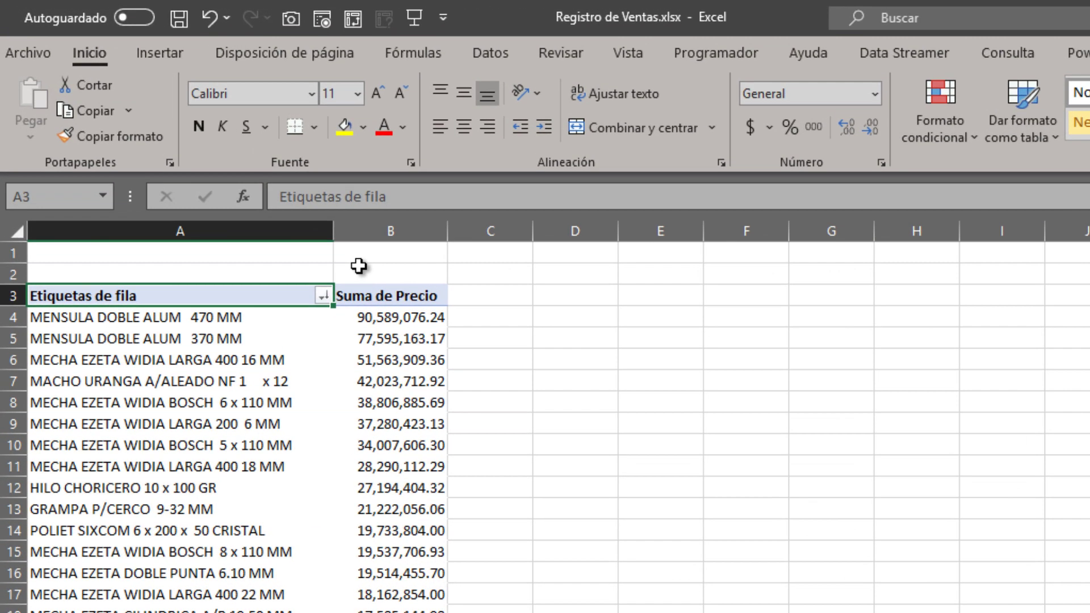
key(Down)
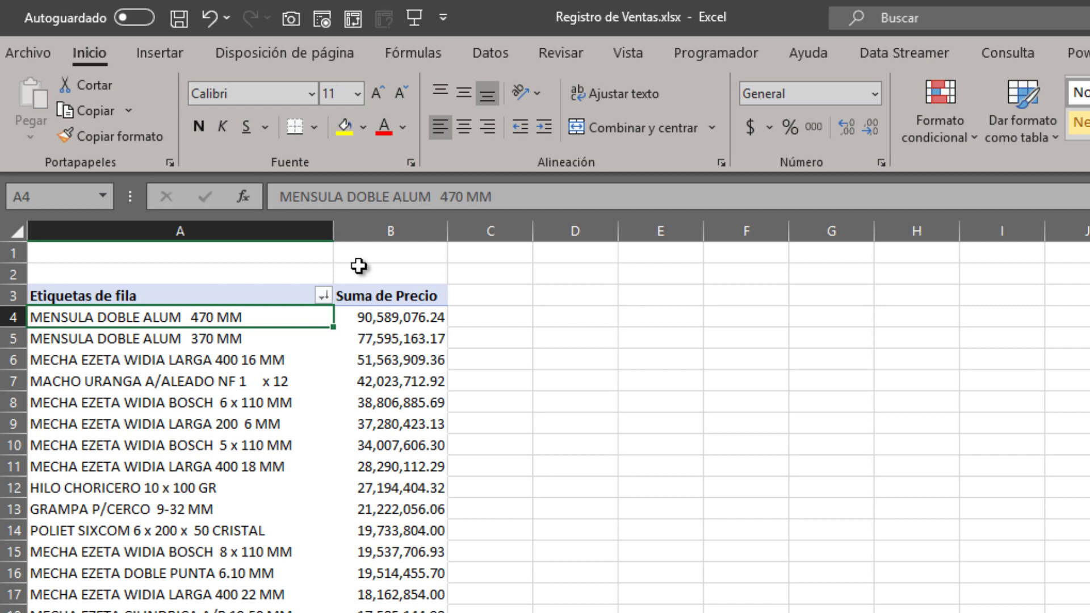
key(Down)
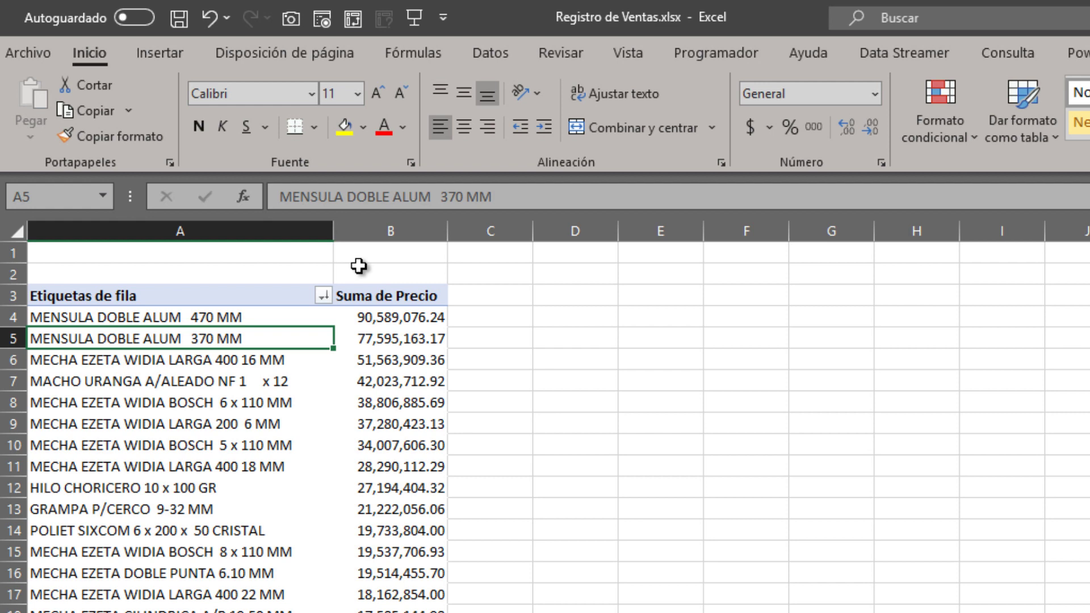
key(Up)
key(ctrl+shift+Down)
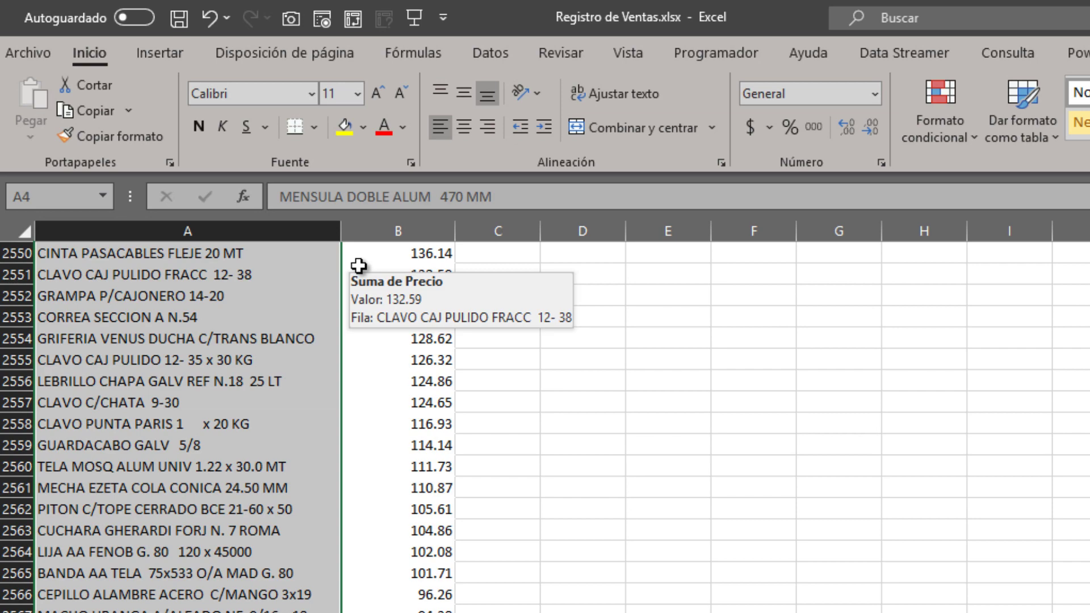
key(ctrl+Up)
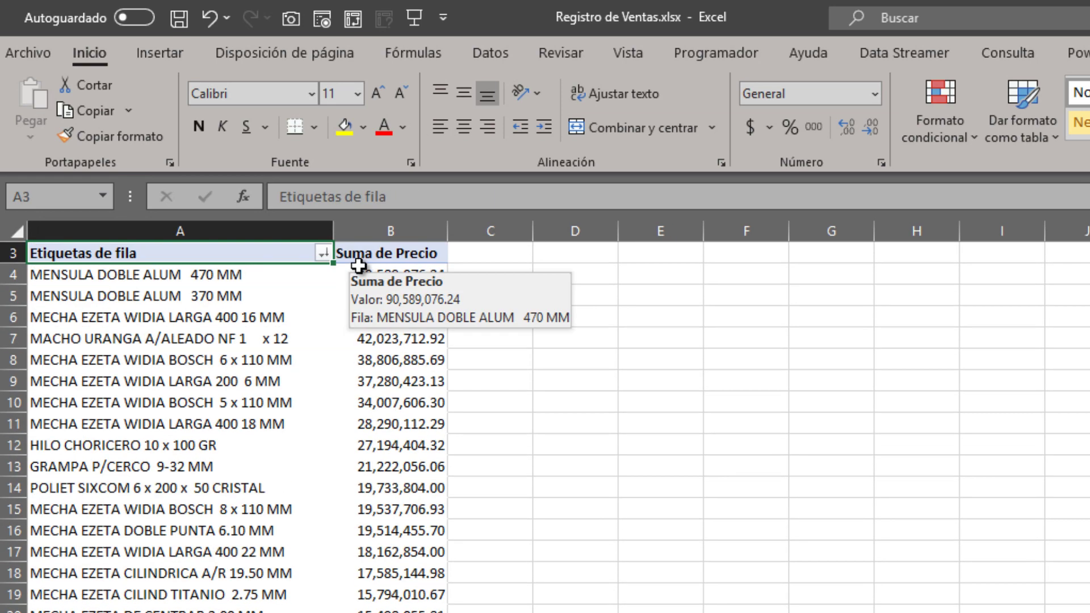
click(358, 265)
key(Right)
key(Right)
Enter a commission formula in C4: the top Suma de Precio value times 0.20
key(Left)
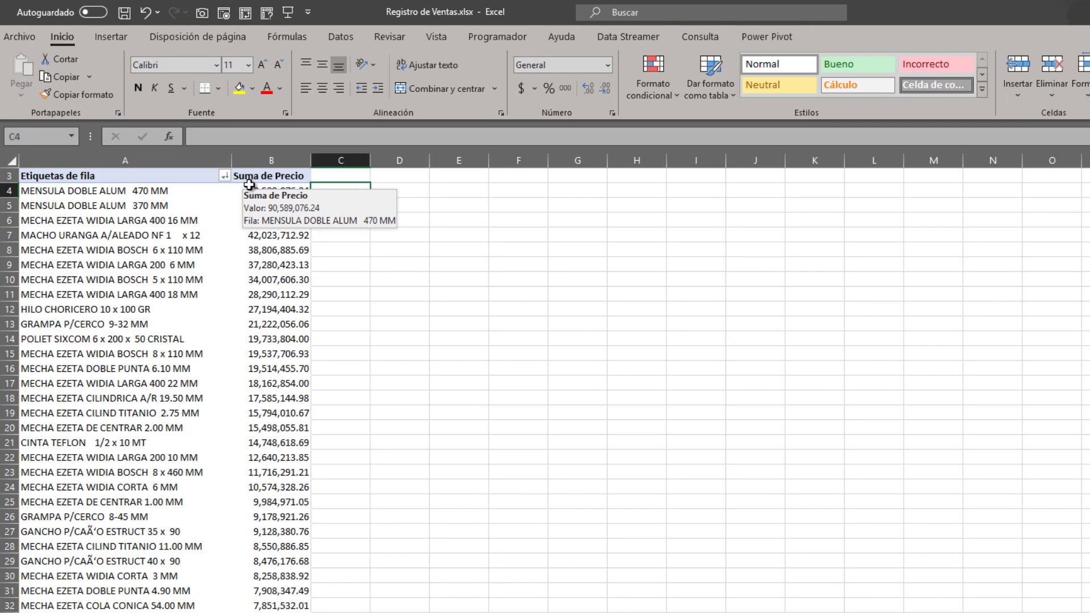
text(=)
click(250, 186)
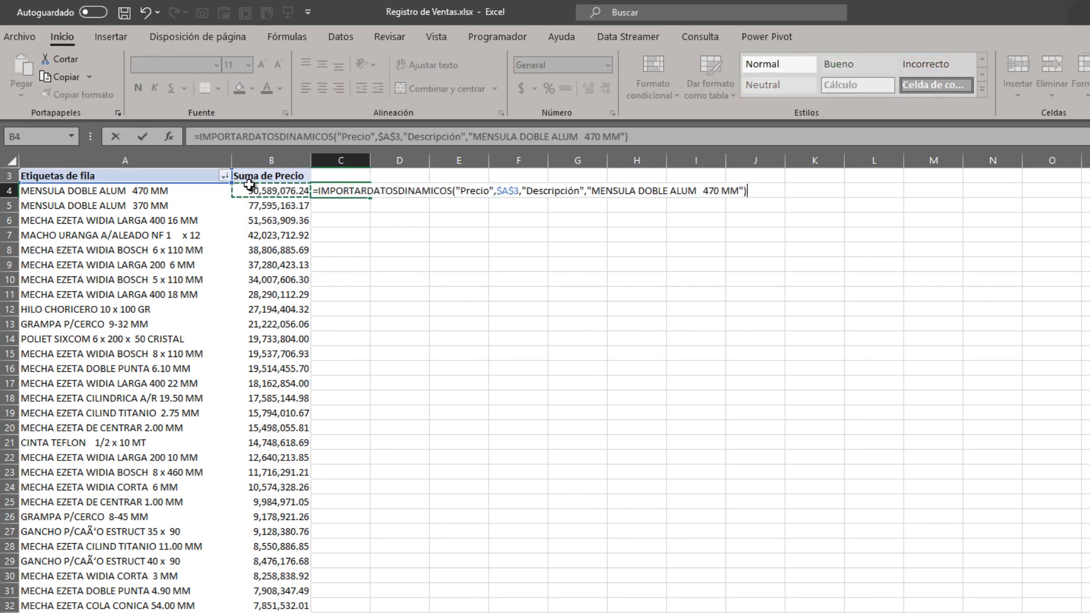
text(*0)
text(.20)
key(Return)
Fill the commission formula down column C to the last pivot row
key(Up)
key(Left)
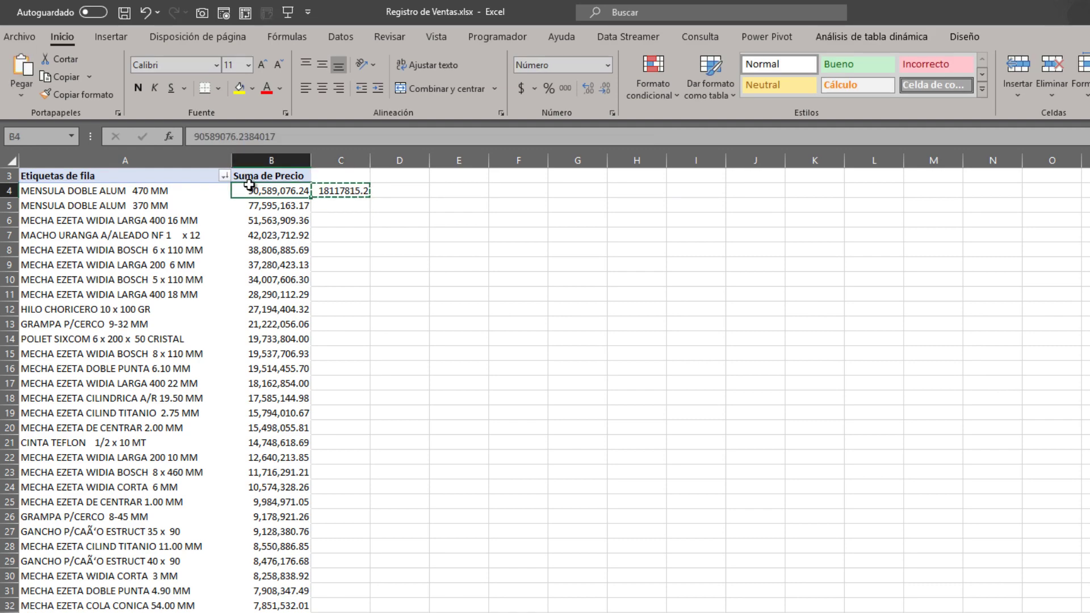
key(ctrl+Down)
key(Right)
key(Up)
key(ctrl+shift+Up)
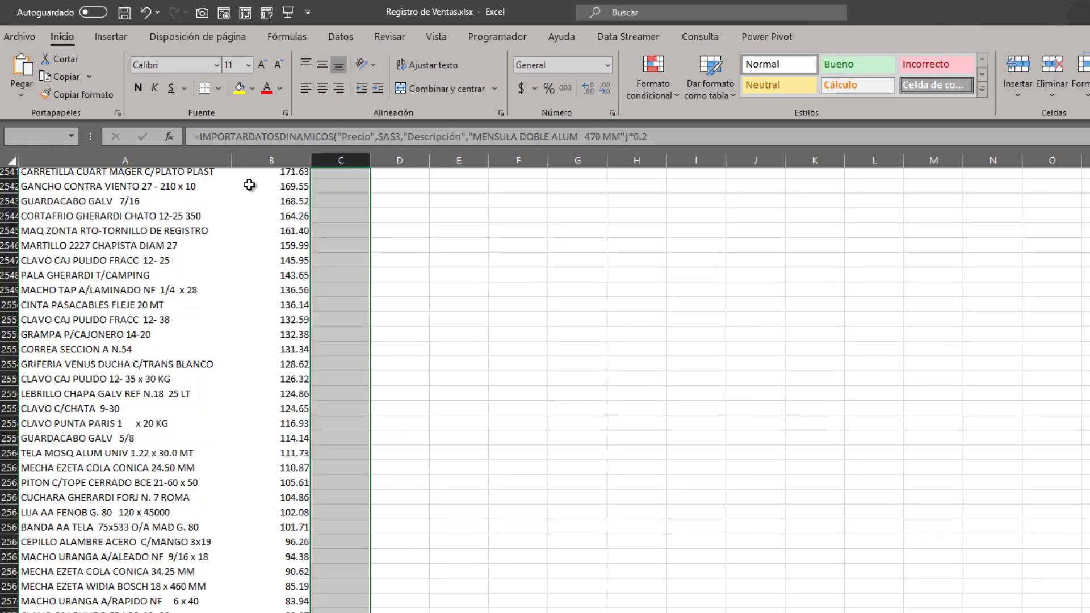
key(ctrl+d)
Review the commission column, finding every row shows 18117815.2, and reopen C4's formula
key(ctrl+Up)
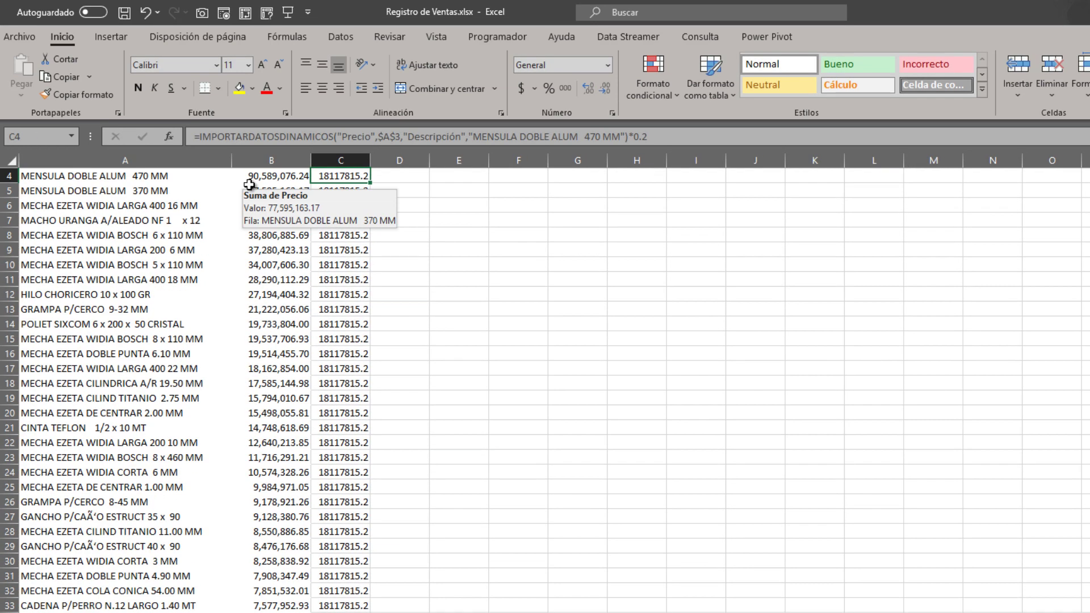
key(Down)
key(F2)
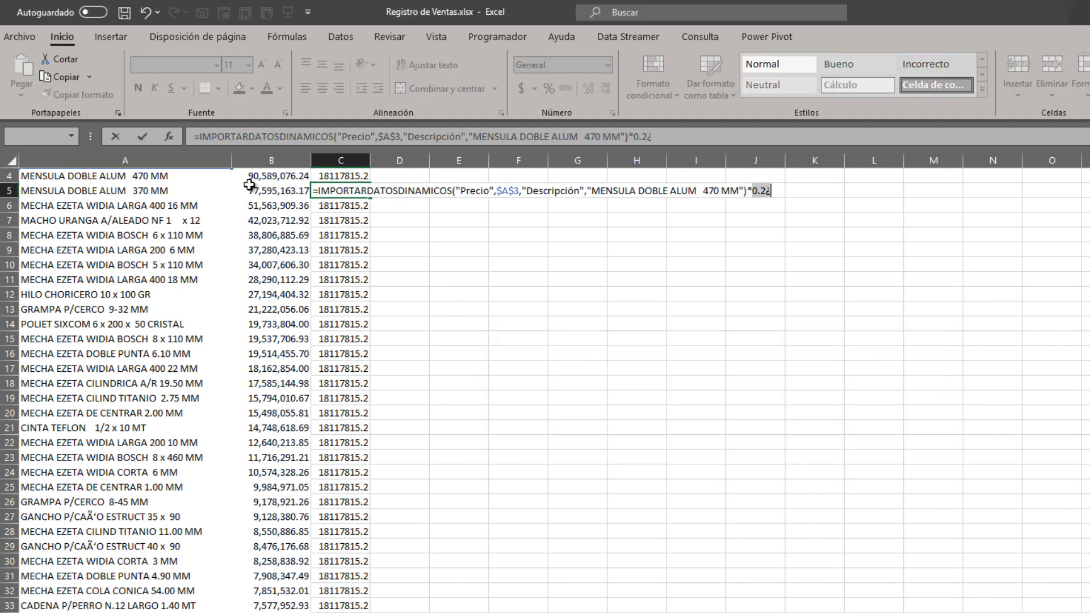
key(Escape)
key(Down)
key(Down)
key(Down)
key(Down)
key(Down)
key(Down)
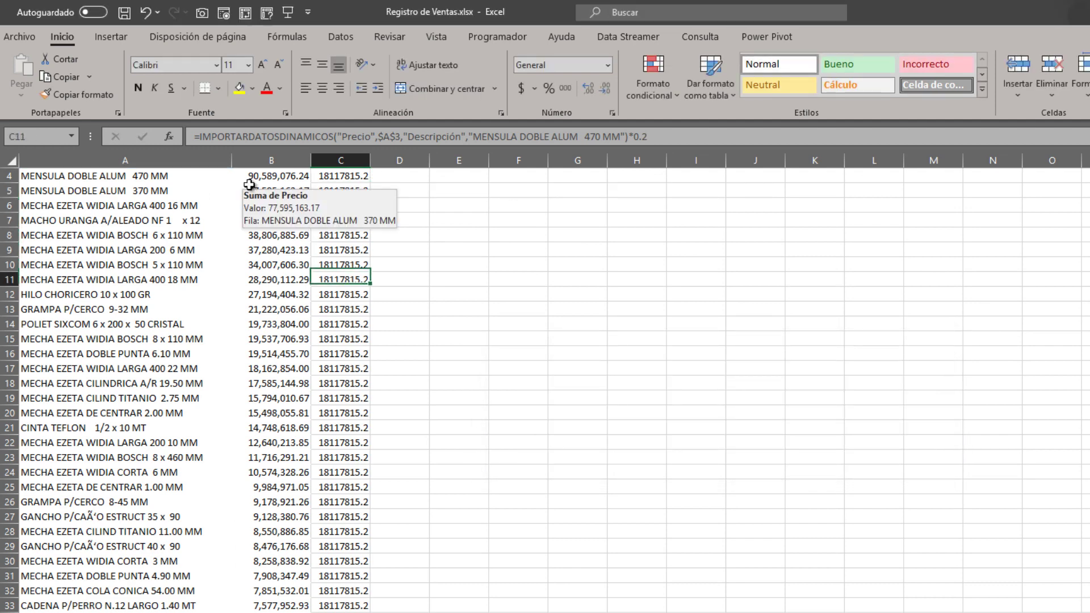
key(Down)
key(Down)
key(Down)
key(Down)
key(Down)
key(Down)
key(Down)
key(Down)
key(Down)
key(ctrl+Down)
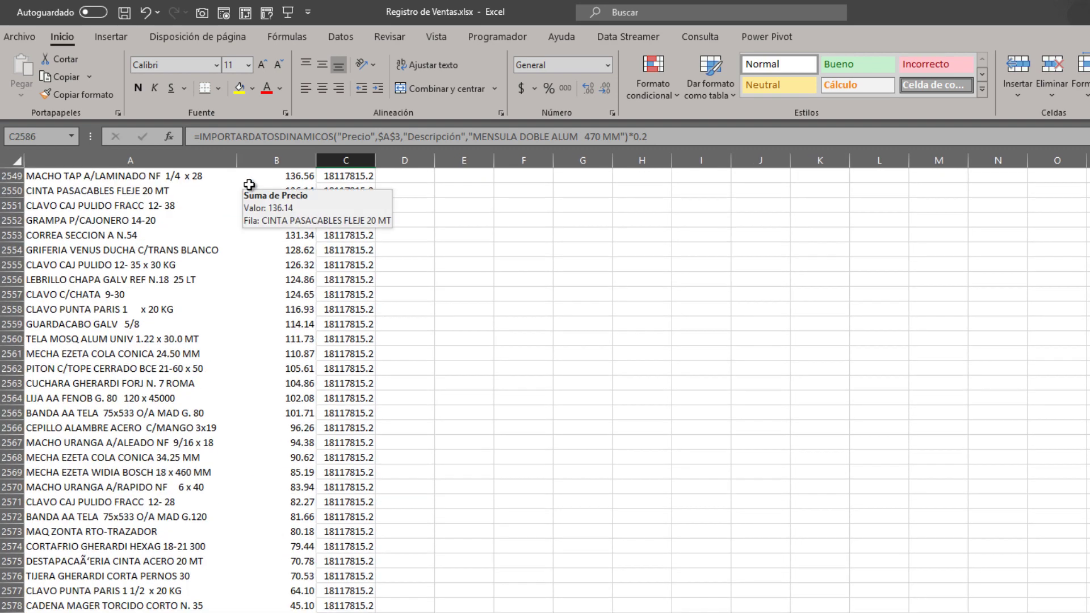
key(ctrl+Up)
scroll(249, 185, up, 1)
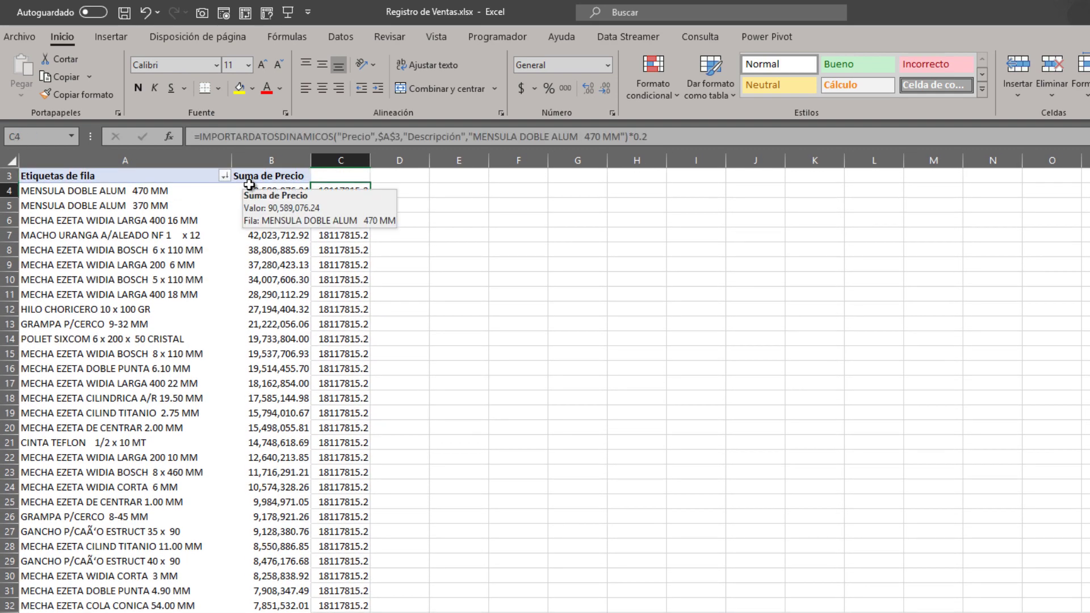
key(Down)
key(Down)
key(Down)
key(Down)
key(Down)
key(Down)
key(Down)
key(Down)
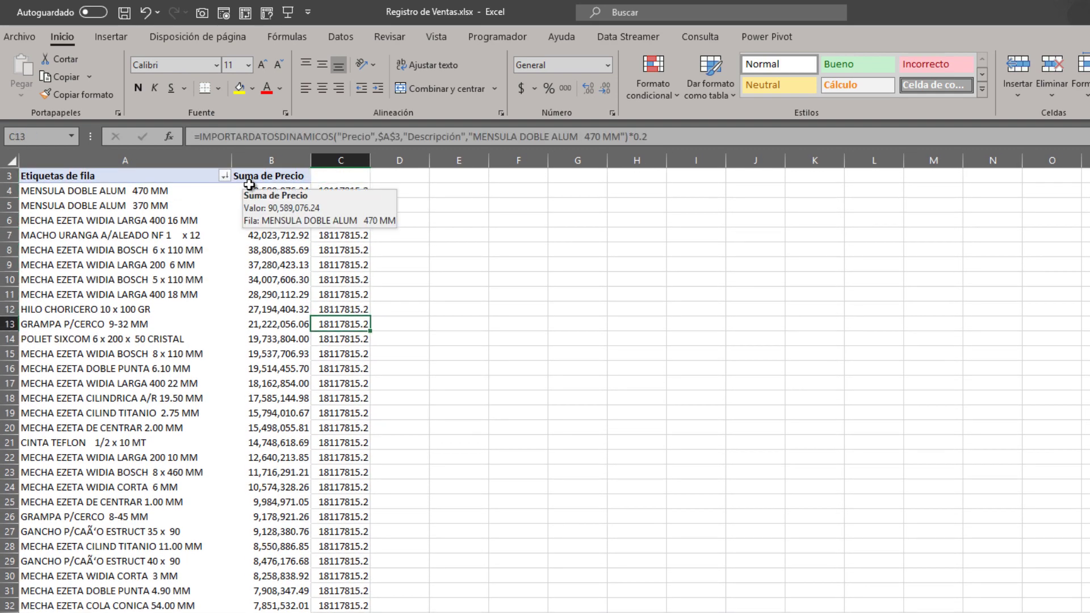
key(ctrl+Down)
key(ctrl+Up)
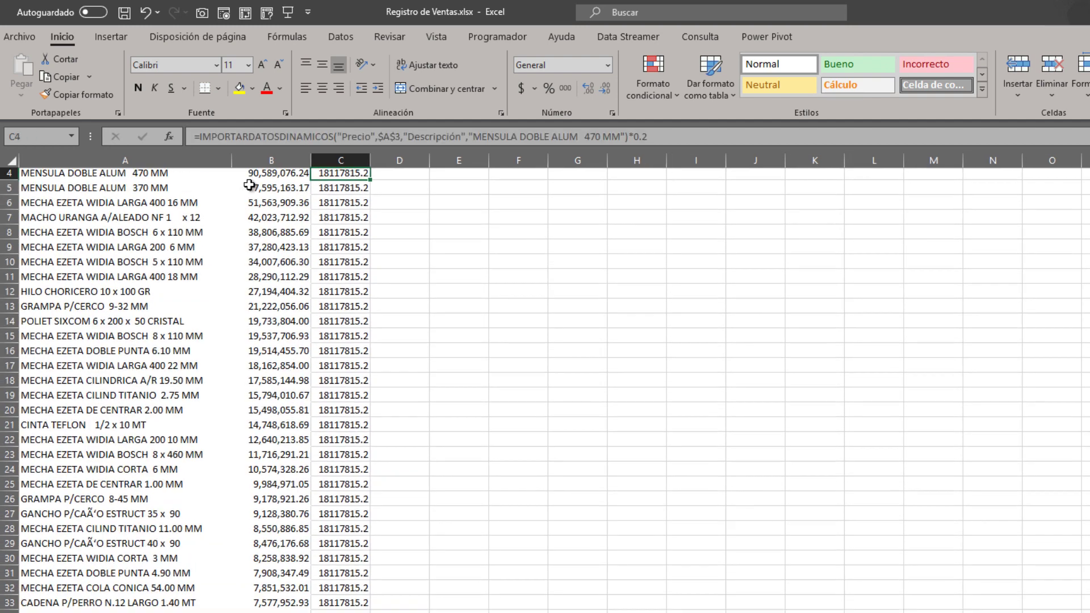
key(Up)
key(Down)
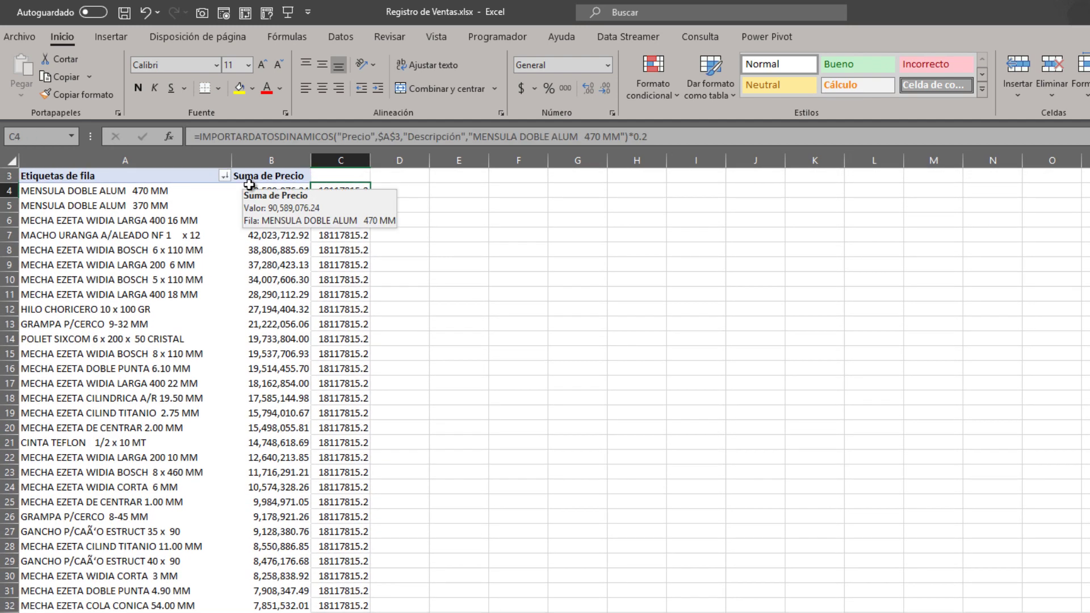
key(Up)
key(Down)
key(F2)
text(¿)
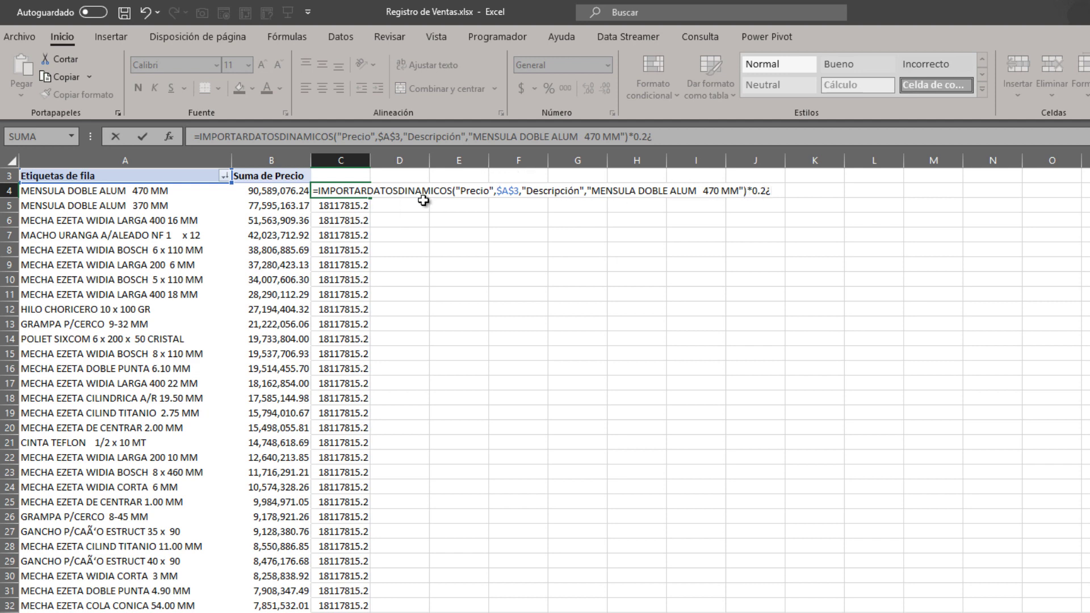
Cancel the C4 edit and filter the row labels to ABRAZ 5504 and 5506
key(Escape)
key(Left)
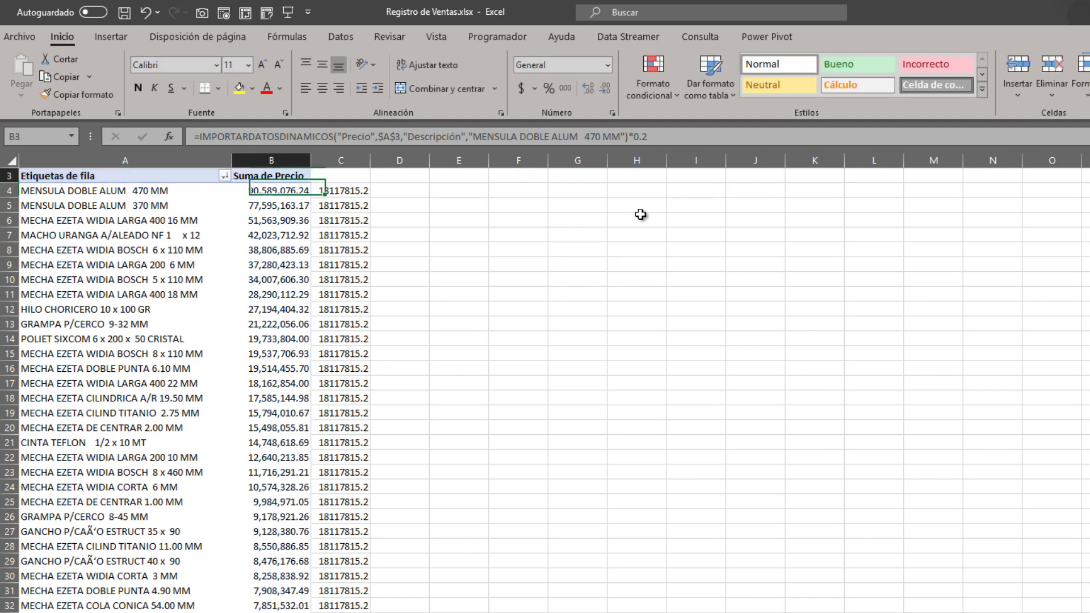
key(Up)
key(Left)
key(alt+Down)
key(Down)
key(Down)
key(Down)
key(Down)
key(Down)
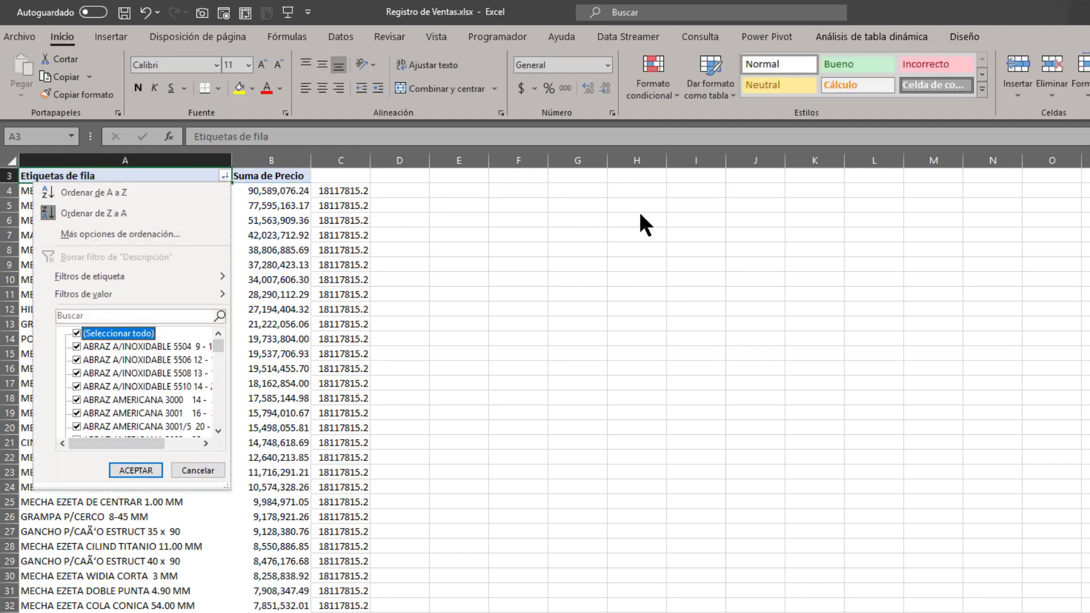
key(space)
key(Down)
key(space)
Check column C under the filter, then clear the Descripción filter
key(Down)
key(space)
key(Return)
key(Right)
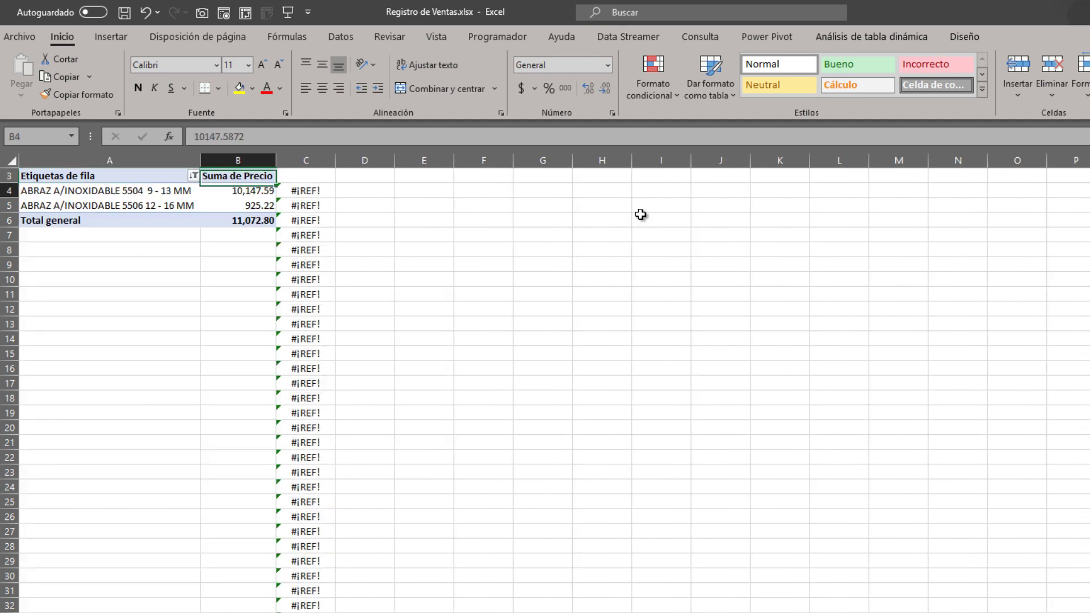
key(Down)
key(Right)
key(Down)
key(Up)
key(ctrl+Down)
key(ctrl+Up)
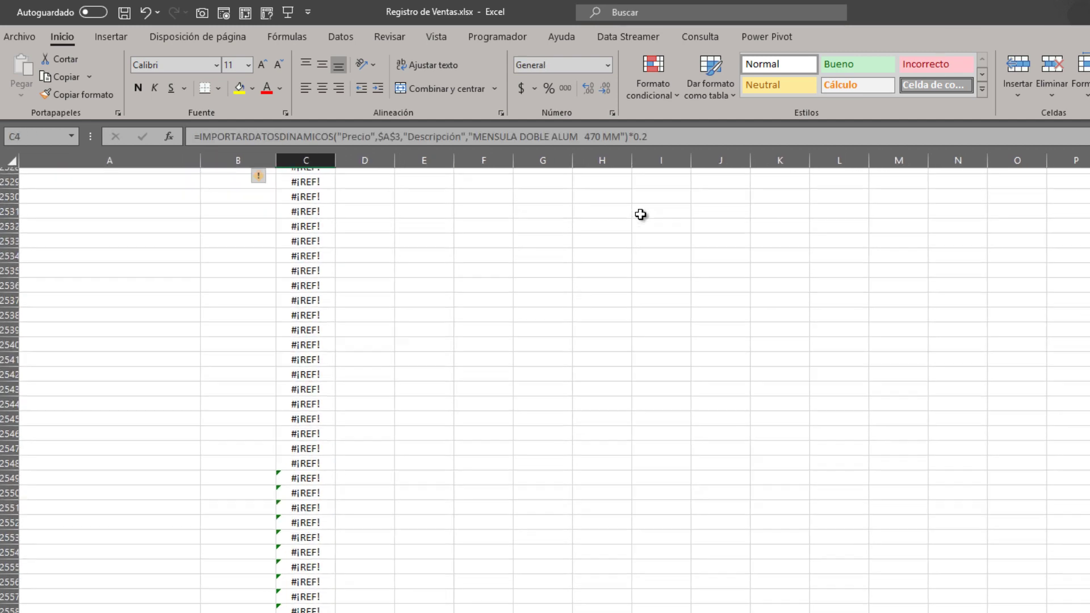
key(Up)
key(Up)
key(Up)
key(Down)
key(Left)
key(Left)
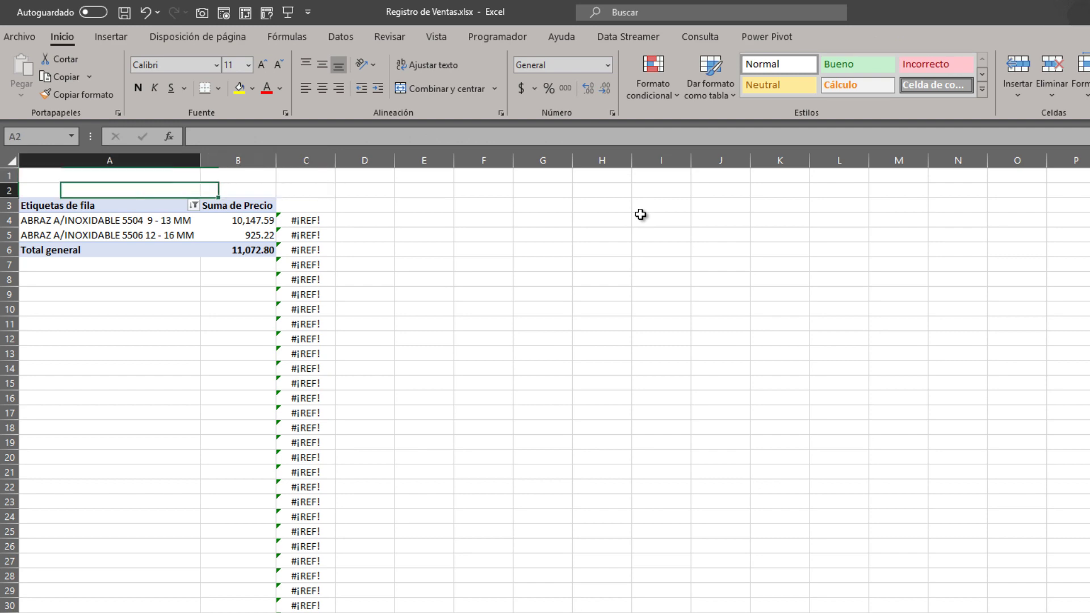
key(Down)
key(alt+Down)
key(Down)
key(Down)
key(Escape)
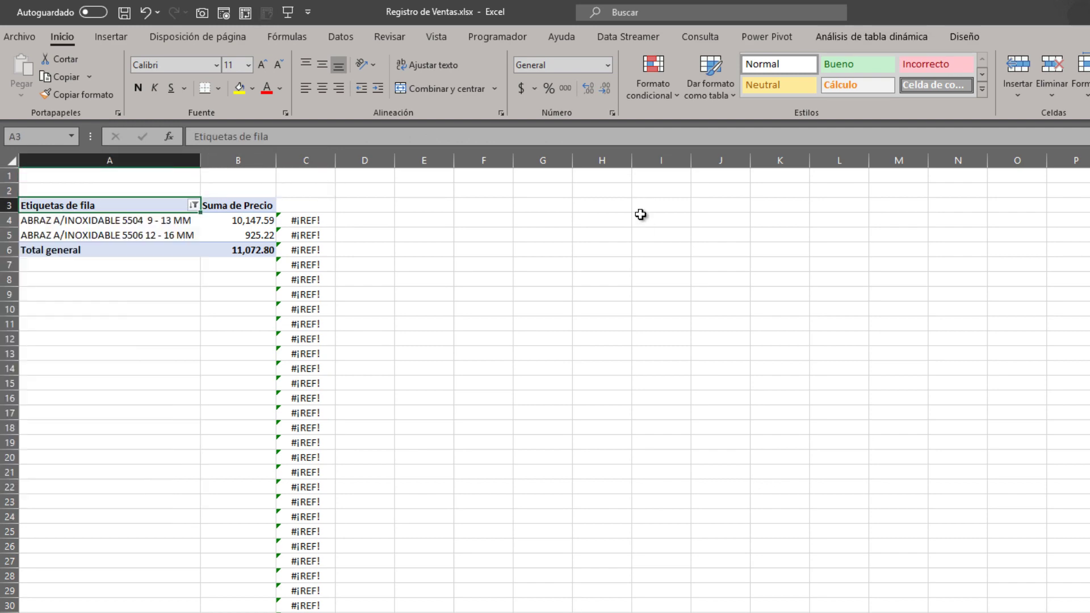
Select column C from C4 down and delete the faulty commission formulas
key(Down)
key(Right)
key(Right)
key(ctrl+shift+Down)
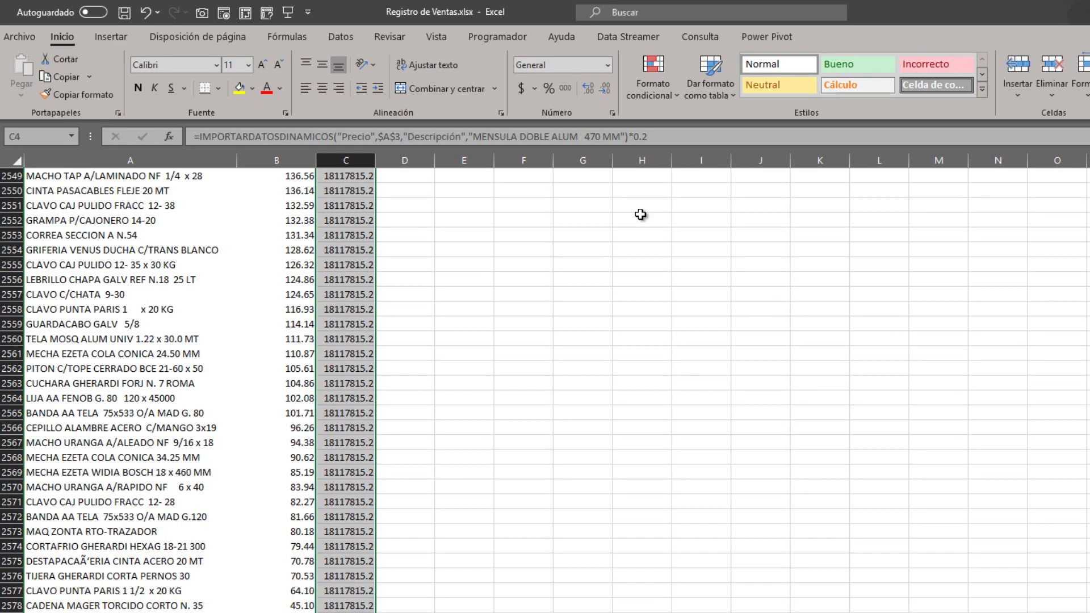
key(Delete)
key(ctrl+BackSpace)
key(shift+BackSpace)
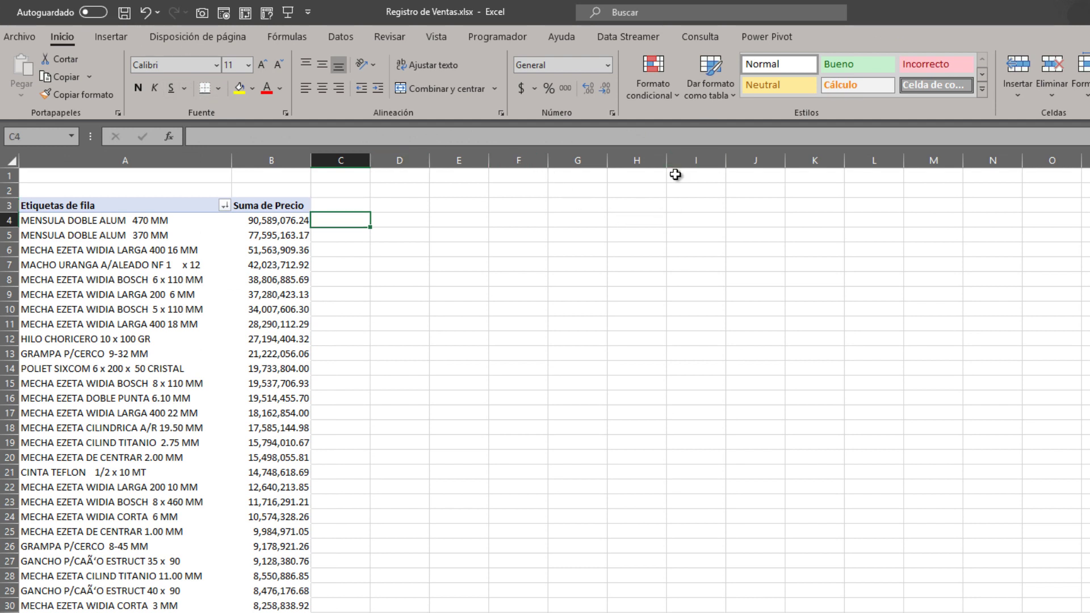
Uncheck Generar ImportarDatosDinámicos in the Análisis de tabla dinámica options, then select C4
click(248, 219)
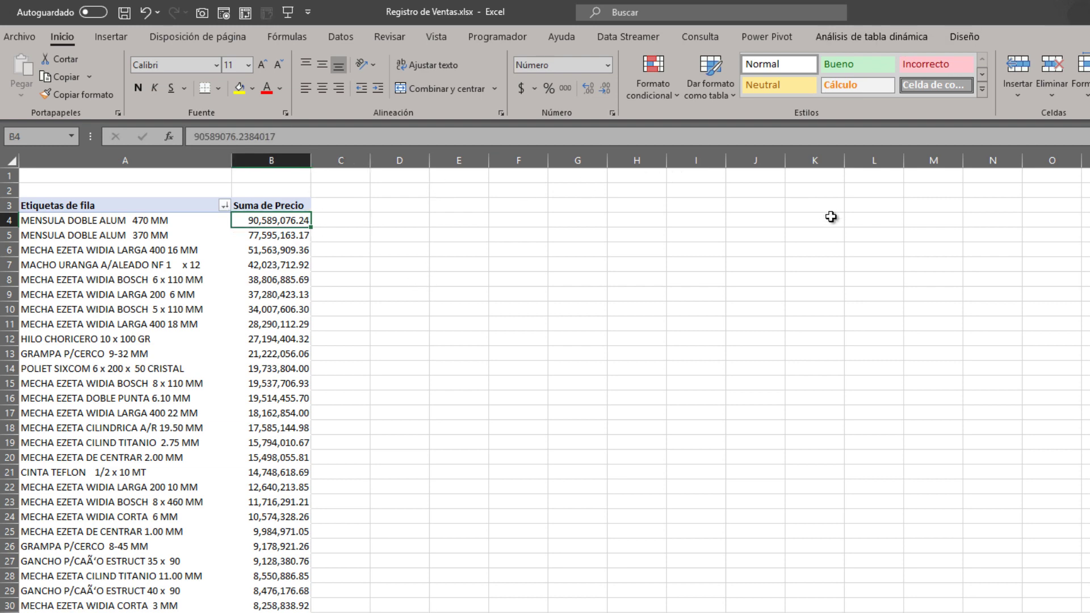
click(897, 38)
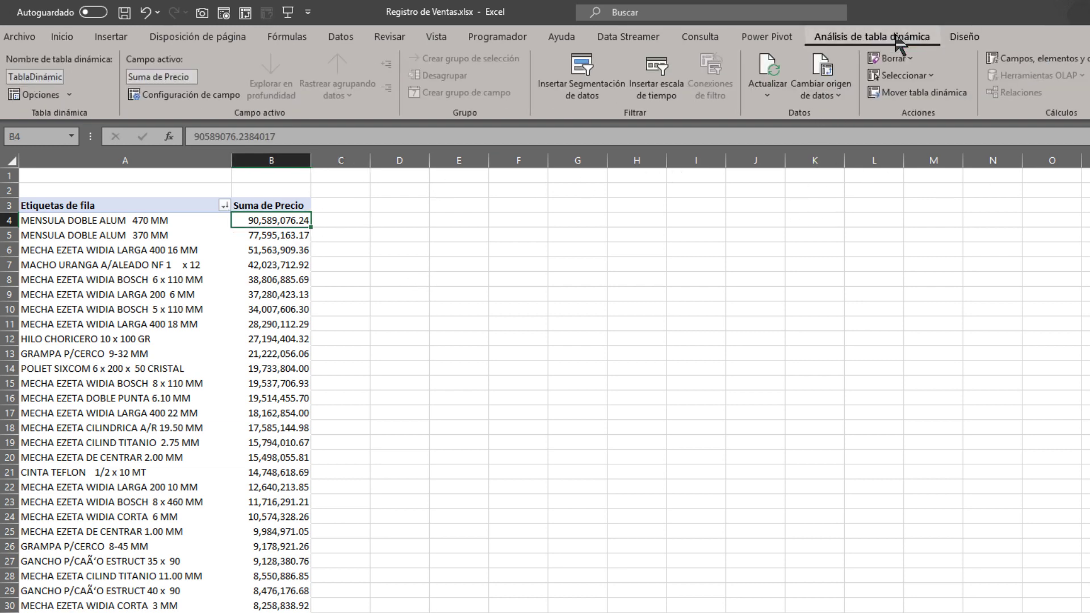
click(70, 97)
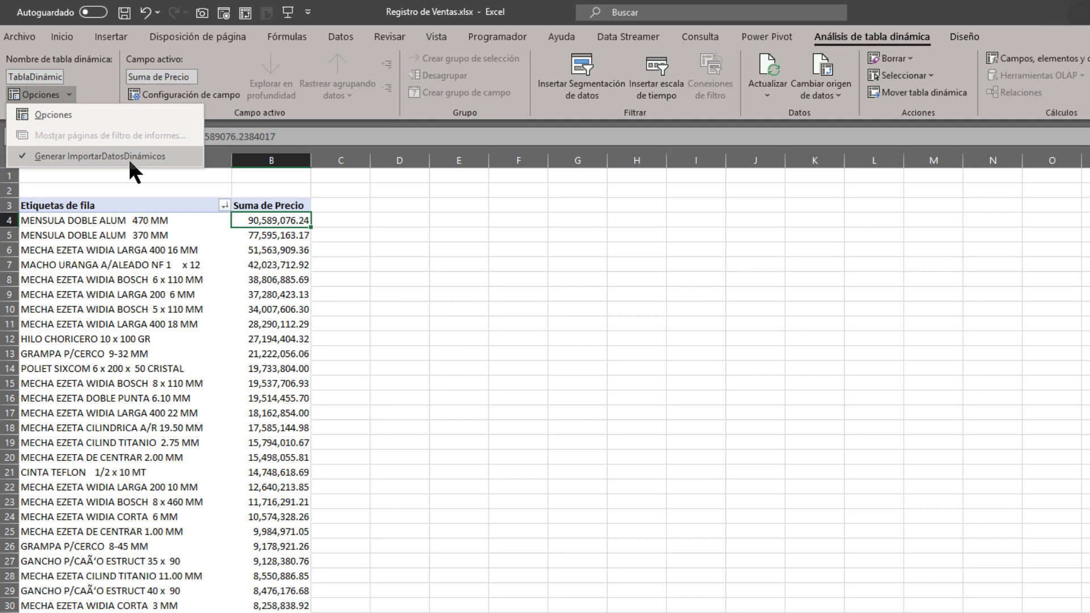
click(43, 155)
click(345, 222)
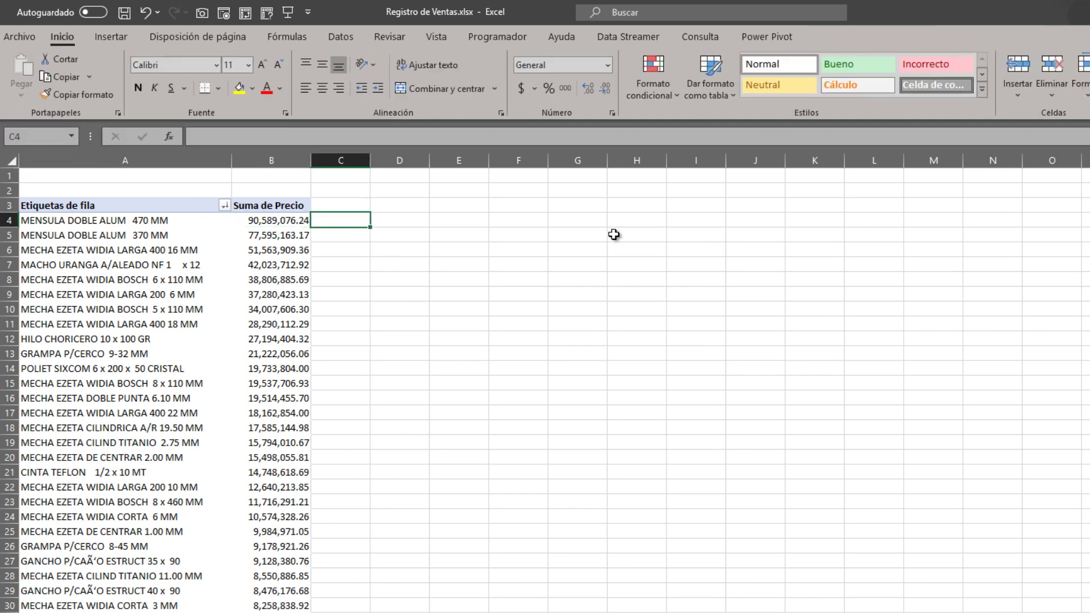
Enter =B4*0.2 in C4 and copy it down column C to row 2586
text(=)
key(Left)
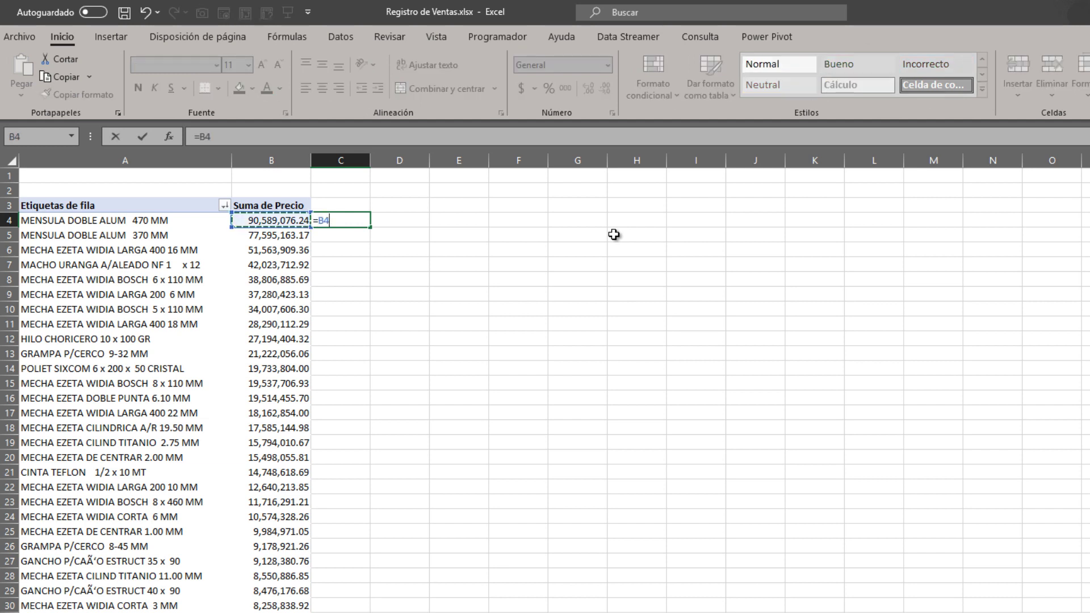
text(*)
text(0)
text(0)
key(Return)
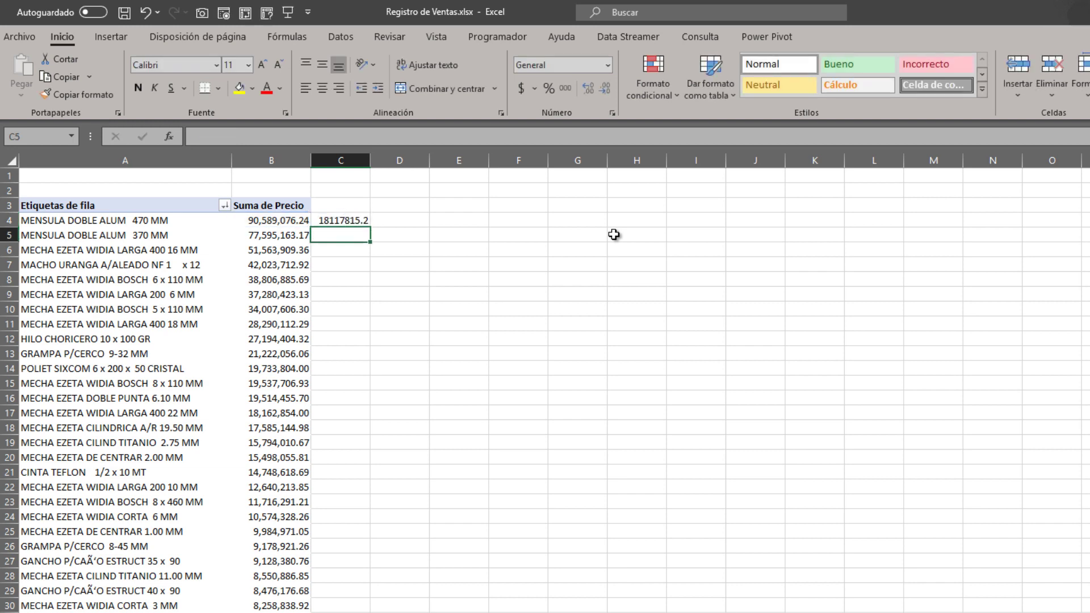
key(Up)
key(Left)
key(ctrl+Down)
key(Up)
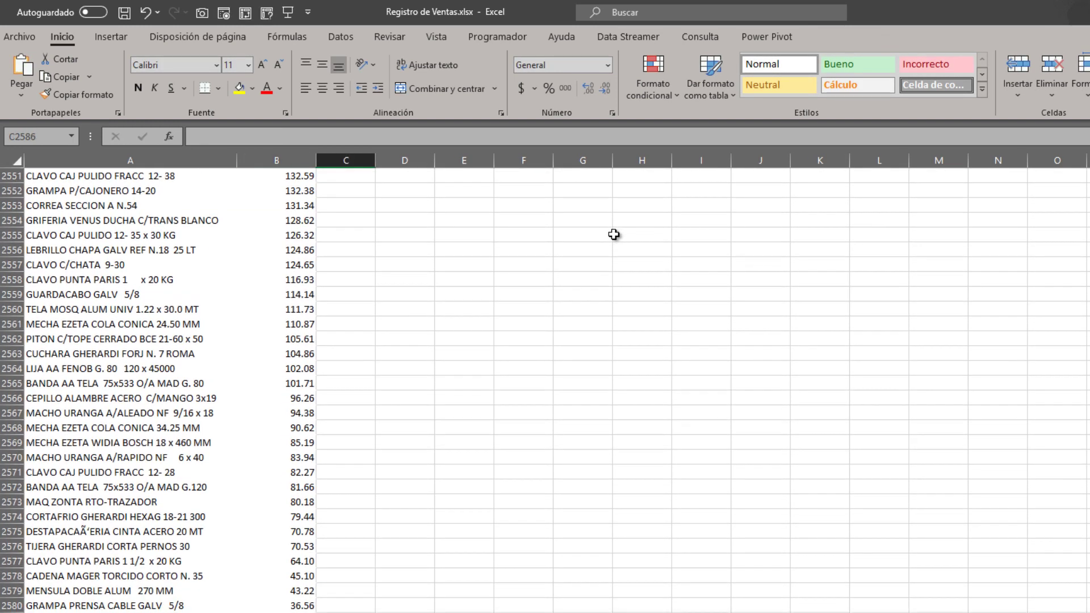
key(Right)
key(ctrl+c)
key(ctrl+shift+Up)
key(ctrl+v)
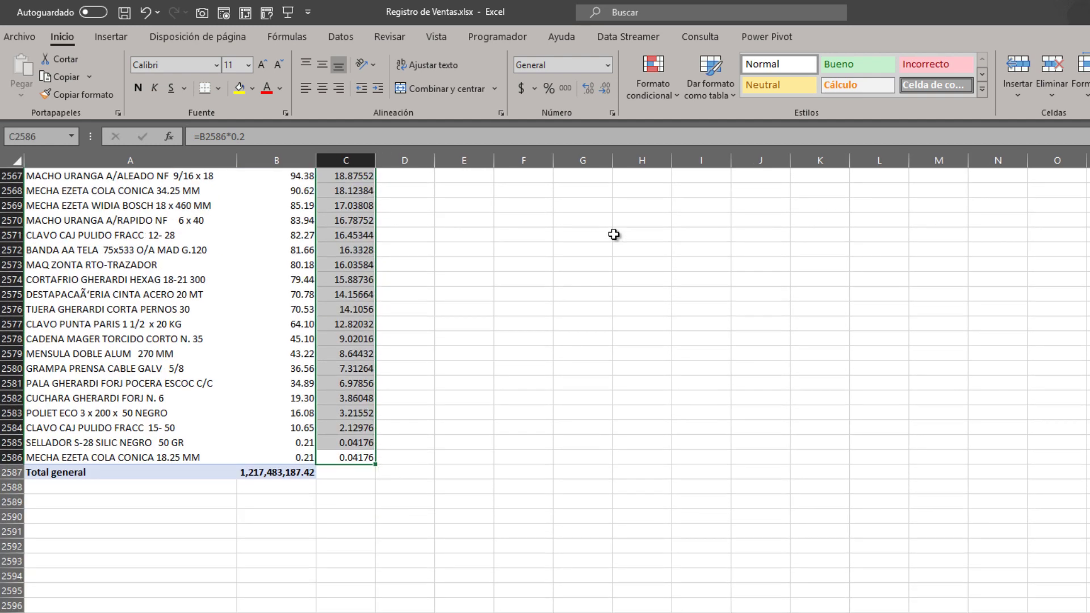
Filter the row labels to keep only the three ABRAZ 5504–5508 items
key(ctrl+Up)
key(ctrl+Left)
key(Up)
key(alt+Down)
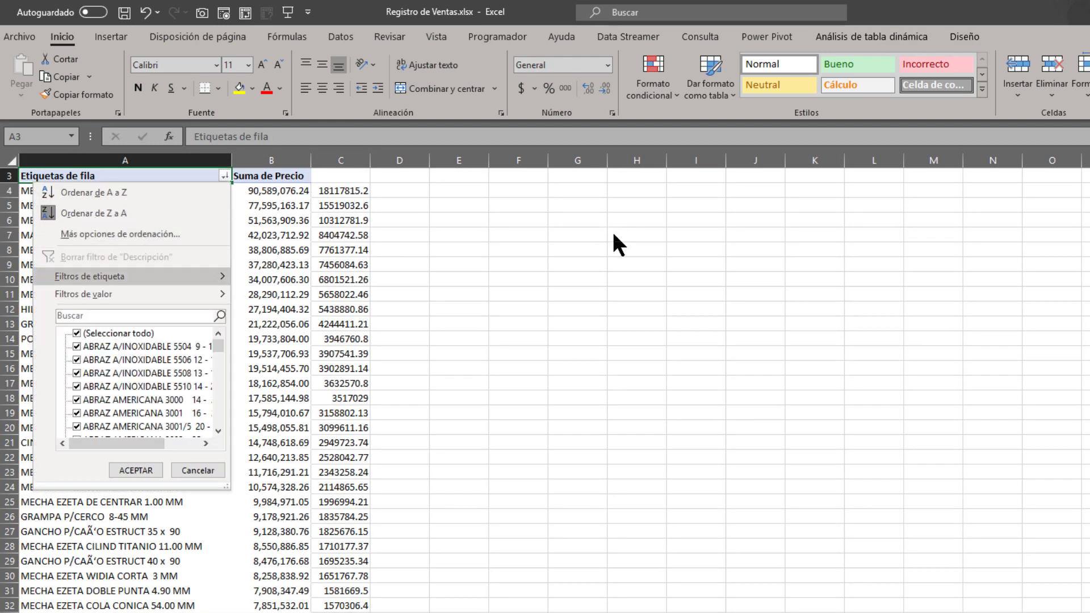
key(Tab)
key(Tab)
key(space)
key(Down)
key(space)
key(Down)
key(space)
key(Down)
key(space)
key(Down)
key(Down)
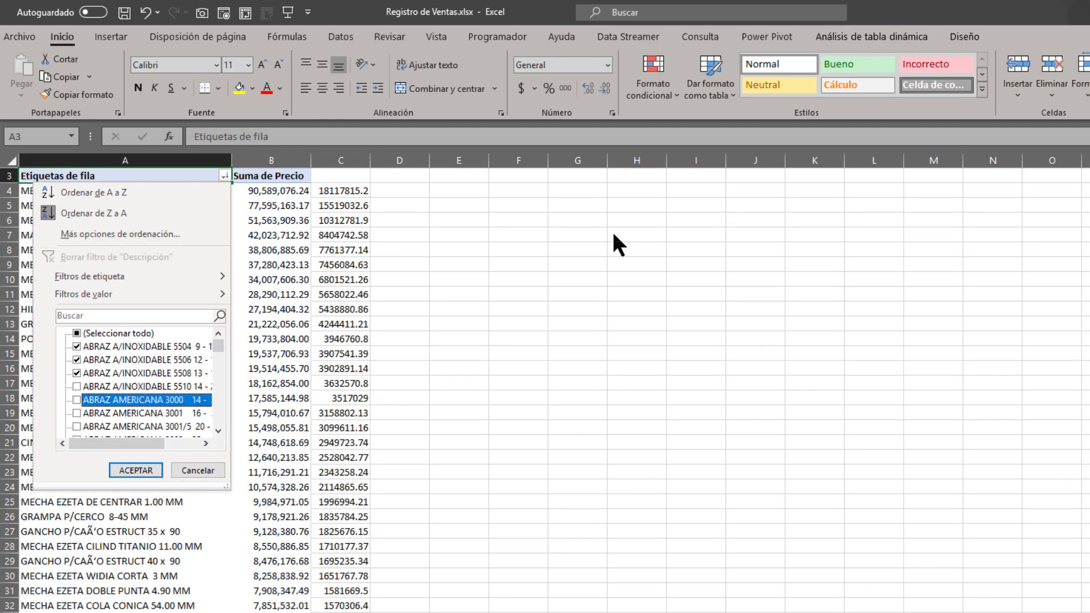
Apply the three-item filter and delete the commission formulas from C4 downward
key(Return)
key(Right)
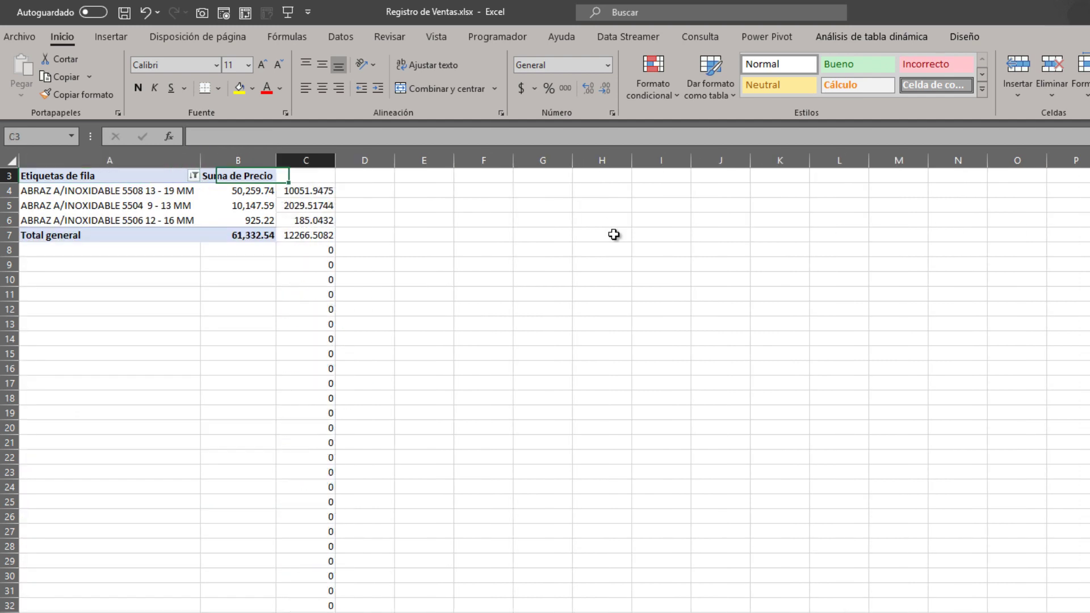
key(Right)
key(Down)
key(Down)
key(Down)
key(Down)
key(ctrl+Down)
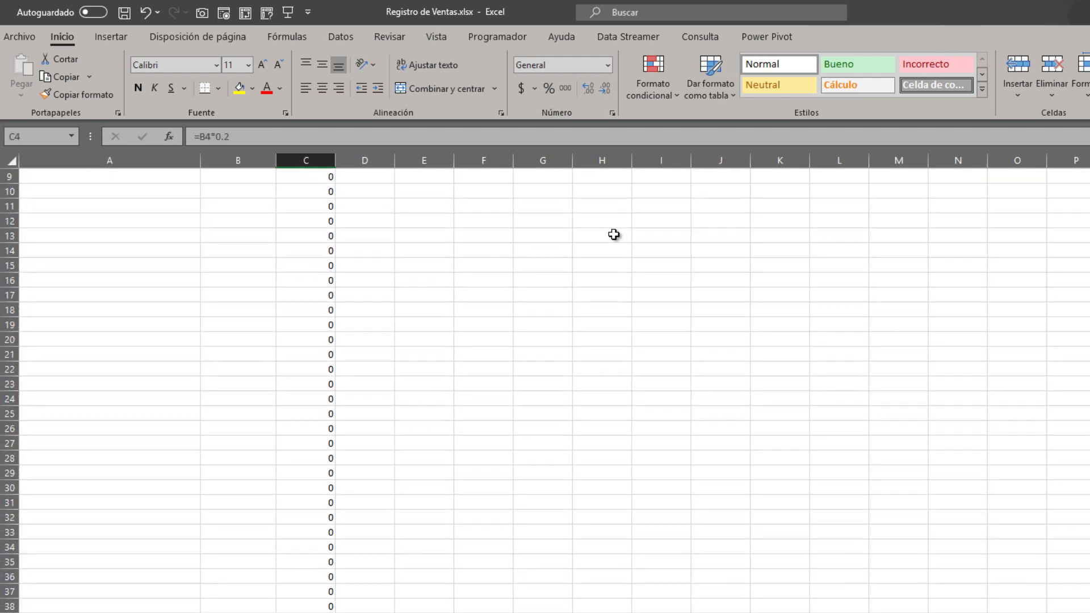
key(ctrl+Up)
key(ctrl+shift+Down)
key(Delete)
key(Up)
Clear the row label filter so every item shows again
key(Left)
key(Left)
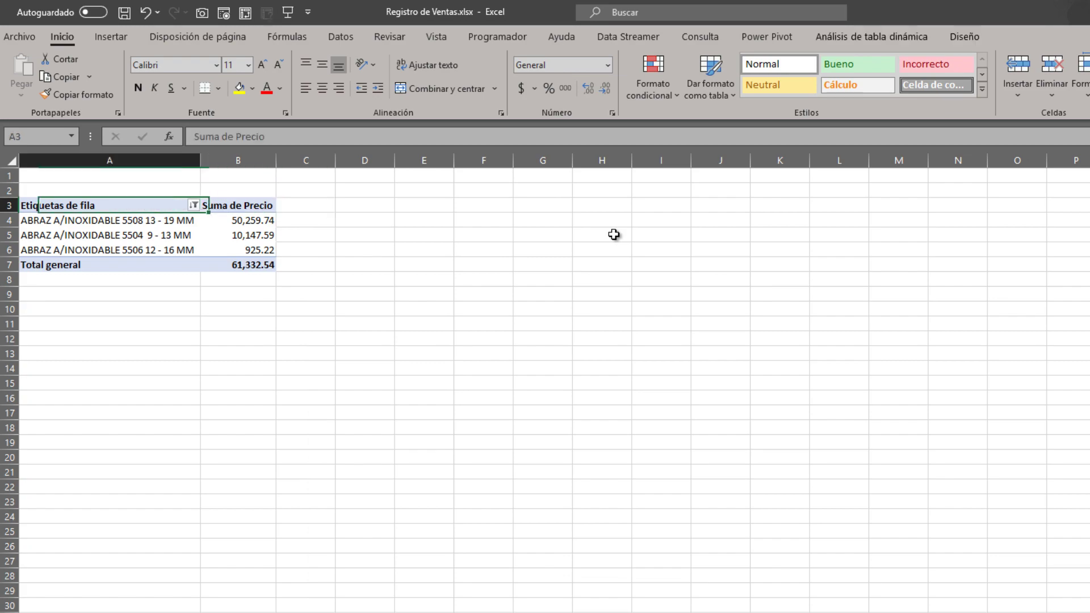
key(alt+Down)
key(Down)
key(Down)
key(Escape)
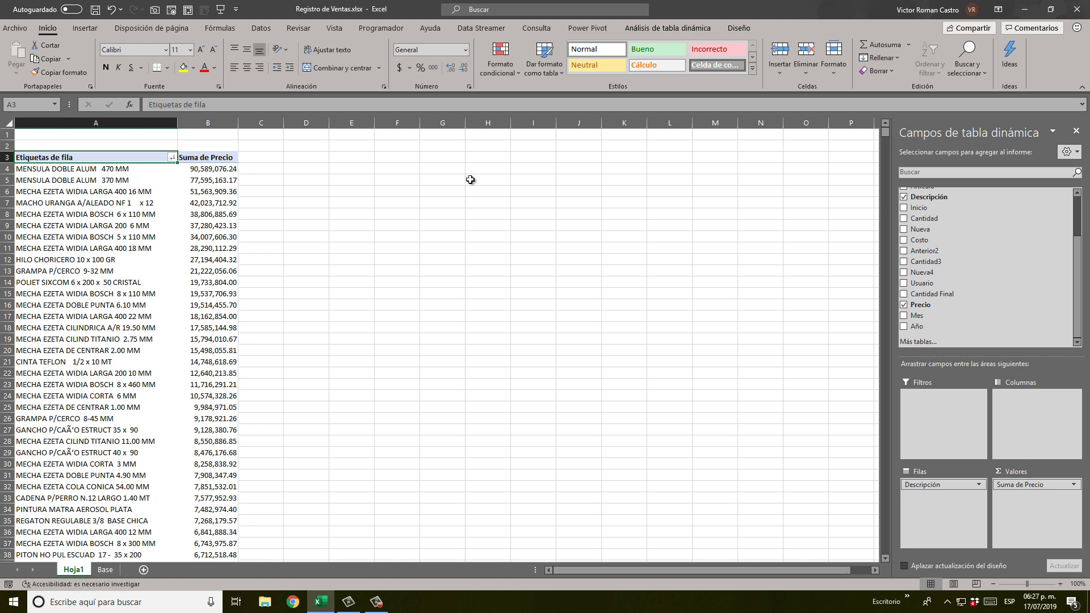
Select and delete the entire pivot table, then bring up the Hoja1 sheet menu
key(ctrl+shift+Right)
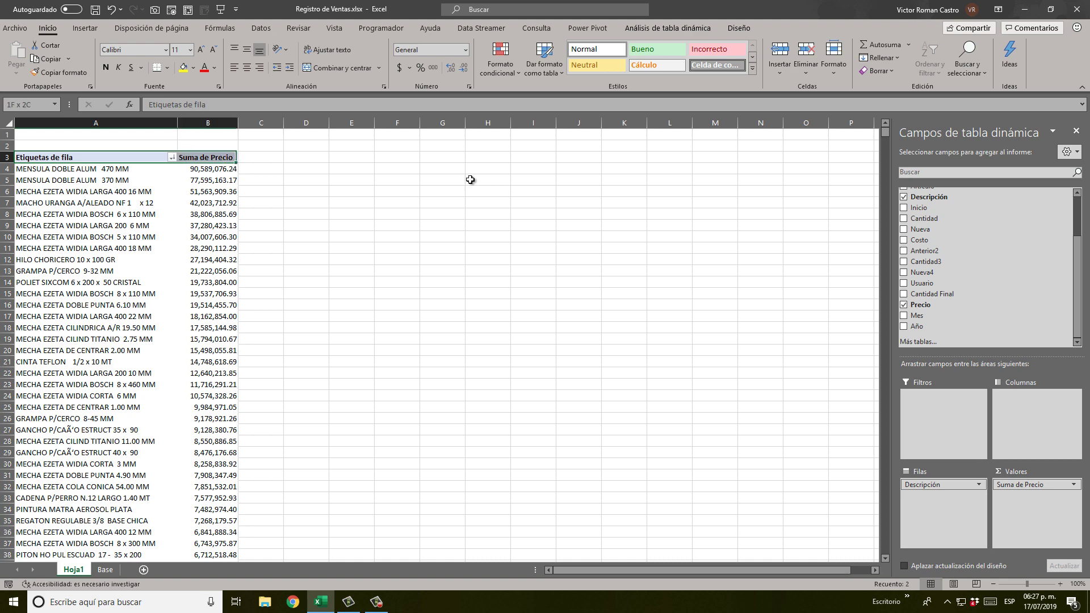
key(ctrl+shift+Down)
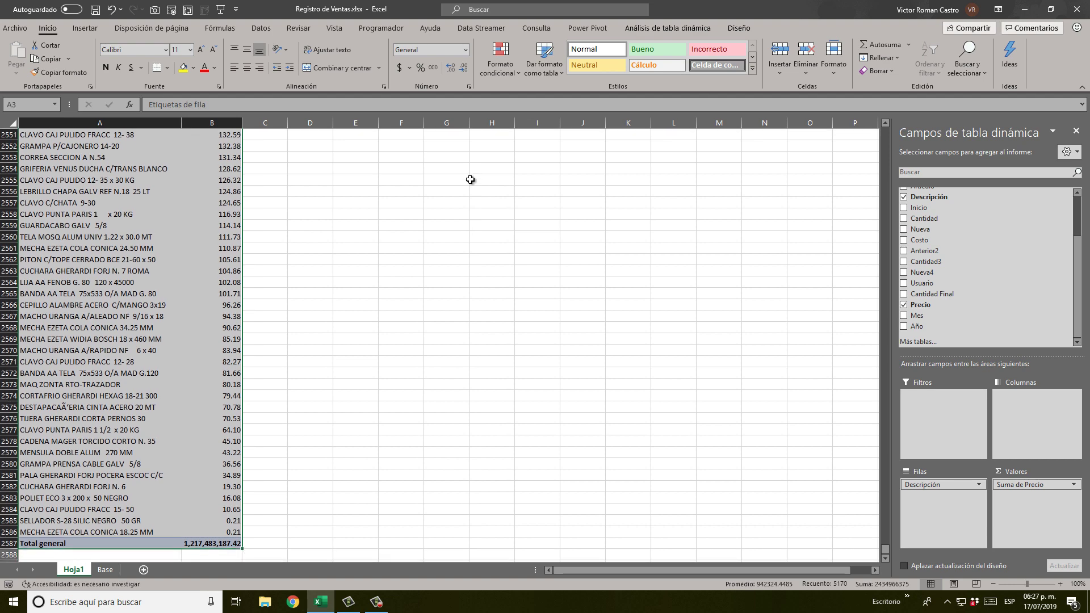
key(Delete)
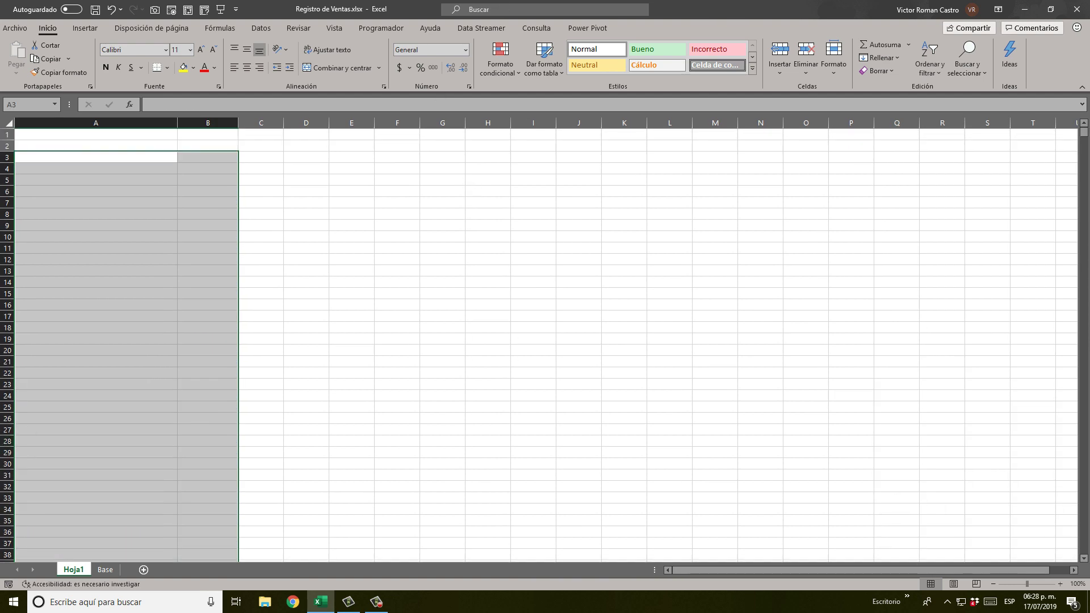
right_click(73, 570)
Delete the Hoja1 sheet, then load the Base sales table into Power Query from Datos
click(139, 441)
click(519, 333)
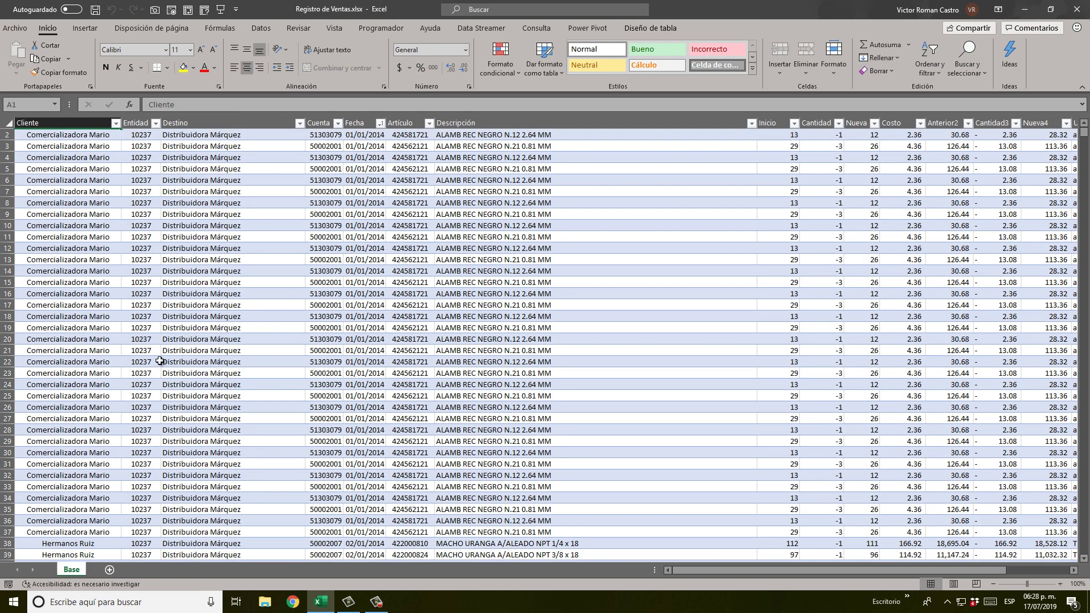
scroll(159, 361, up, 1)
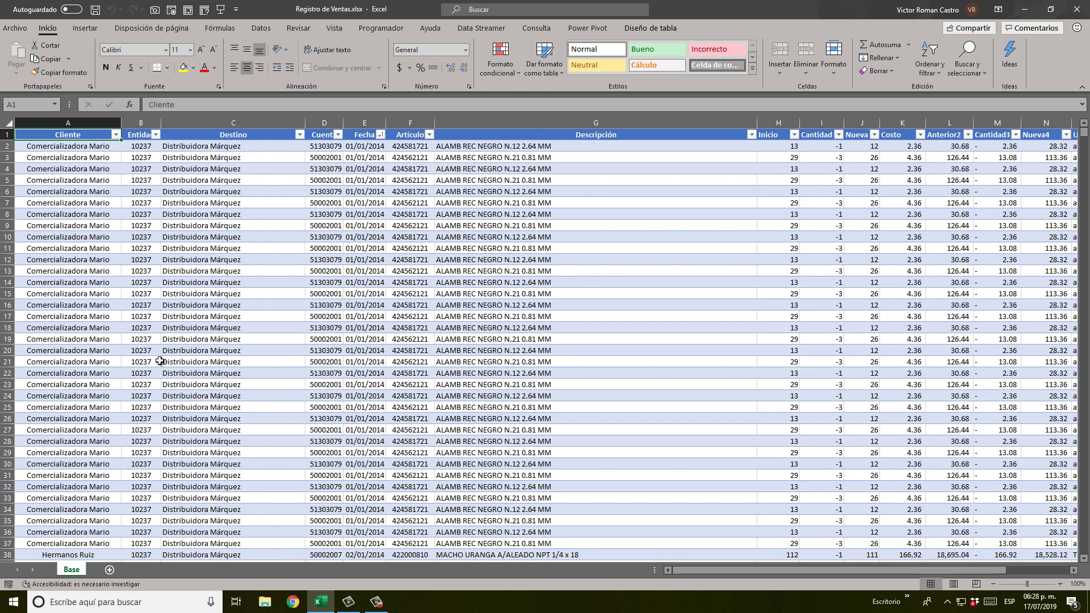
click(262, 28)
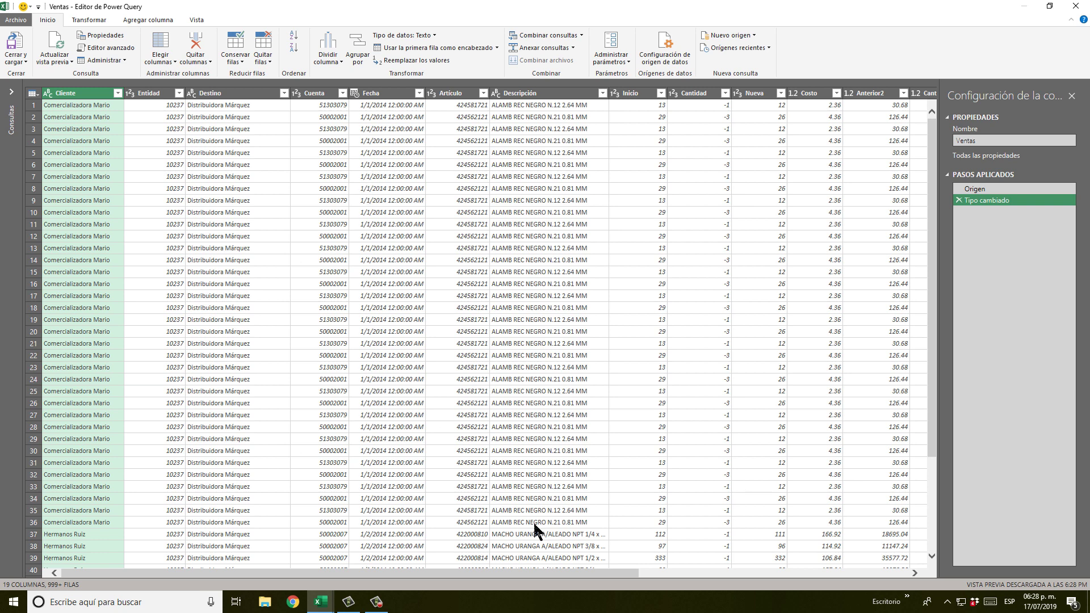
mouse_move(563, 573)
mouse_down()
mouse_move(573, 574)
mouse_move(560, 575)
mouse_up()
drag(589, 578, 862, 568)
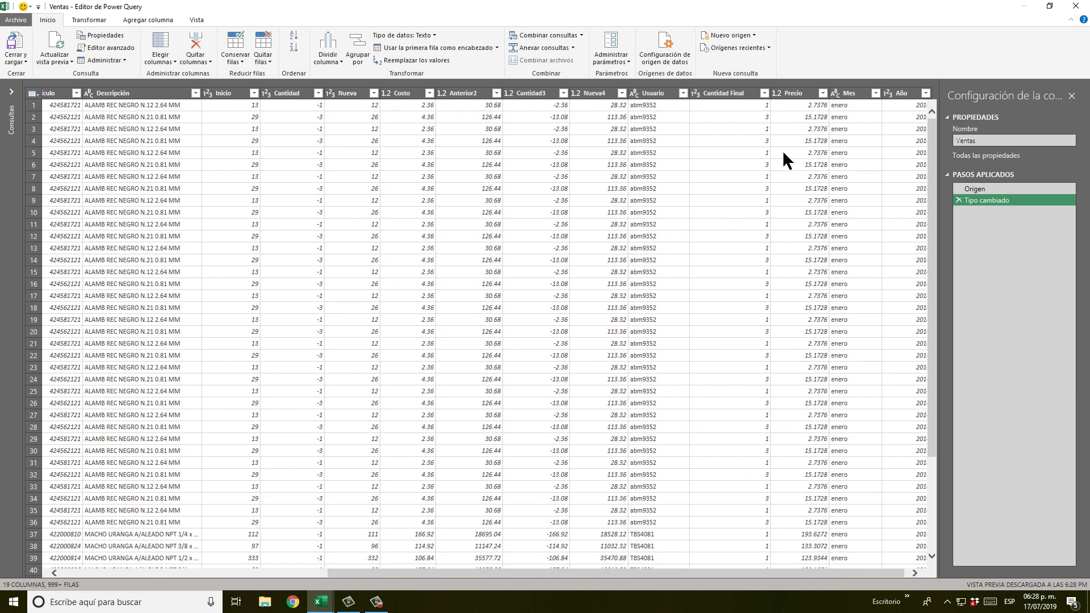
click(789, 93)
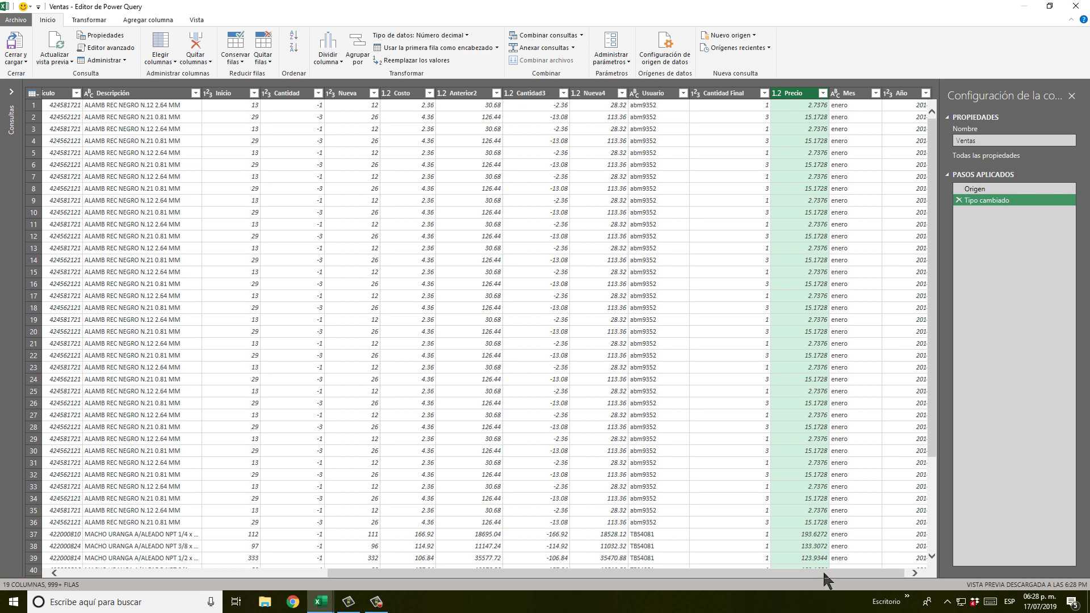
mouse_move(826, 579)
mouse_down()
mouse_move(433, 579)
mouse_move(856, 585)
mouse_move(462, 577)
mouse_move(253, 426)
mouse_up()
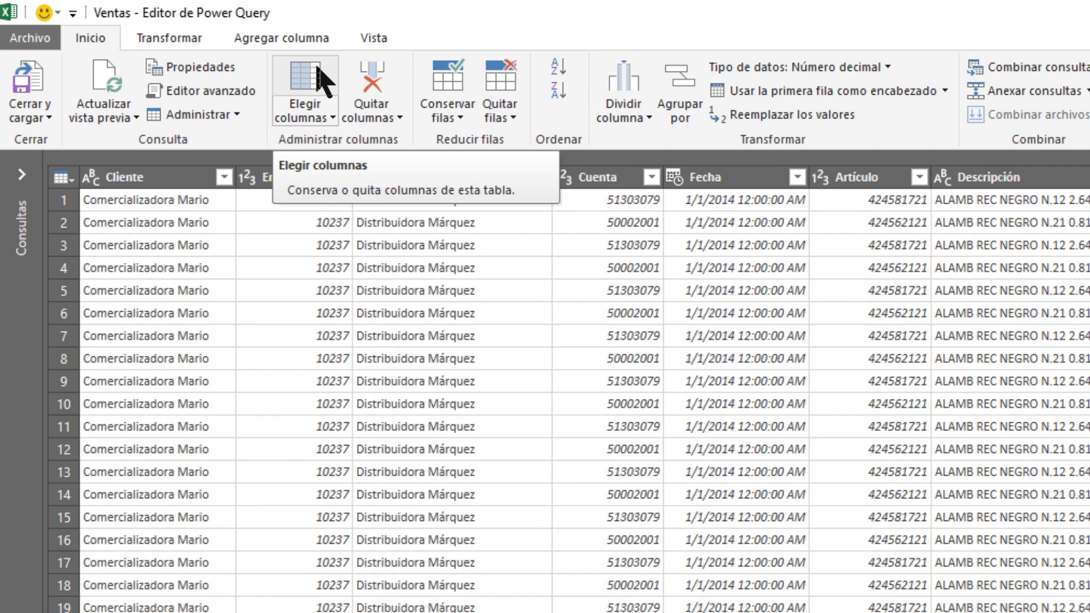
Use Elegir columnas to clear every column, keeping only Artículo, Descripción and Precio
click(165, 38)
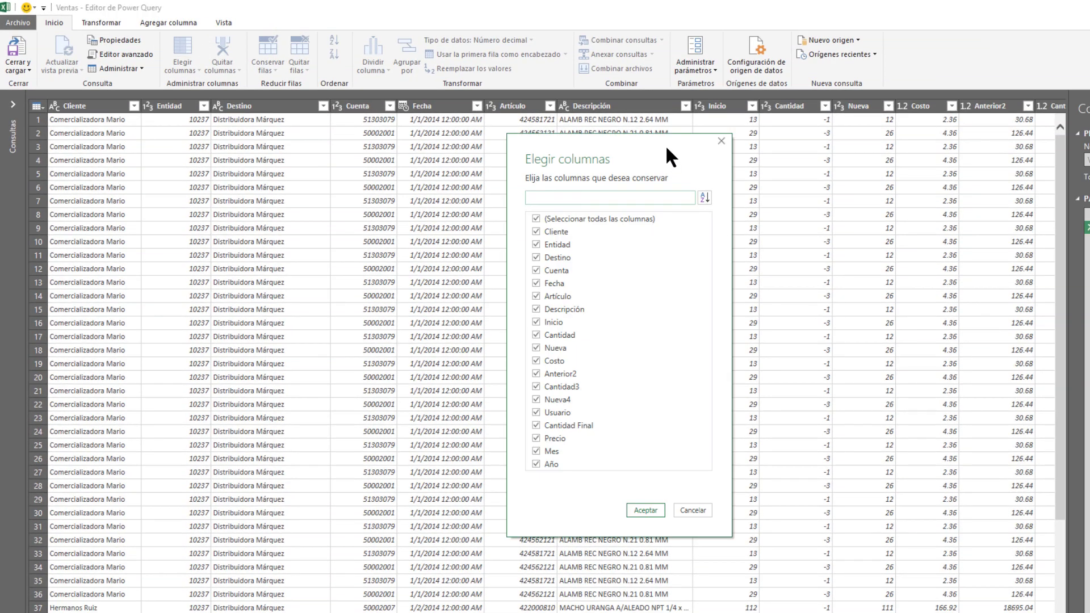
mouse_move(666, 144)
mouse_down()
mouse_move(529, 127)
mouse_move(586, 136)
mouse_up()
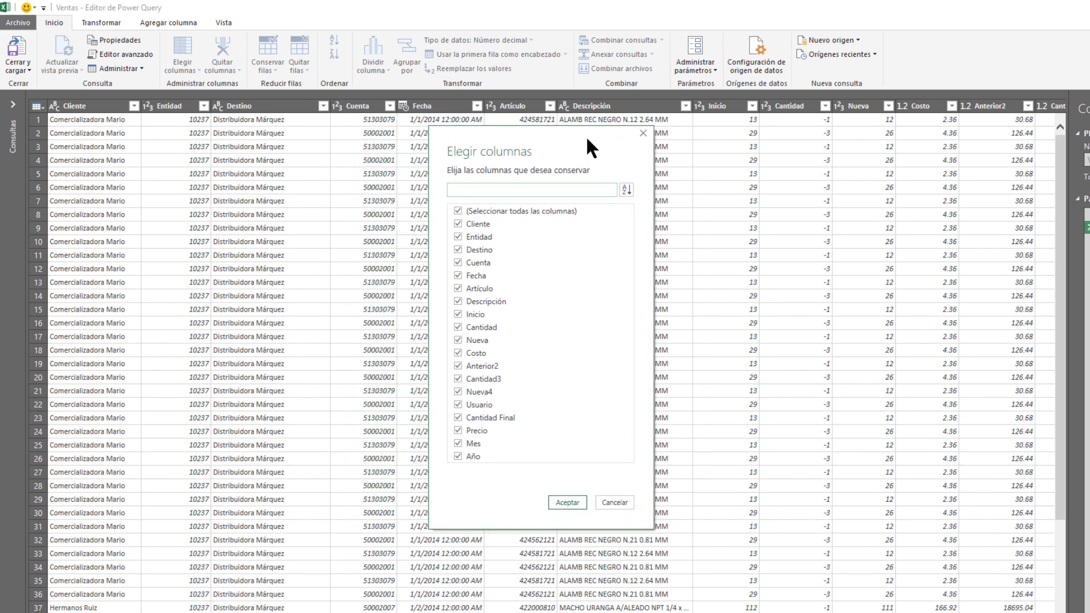
click(517, 212)
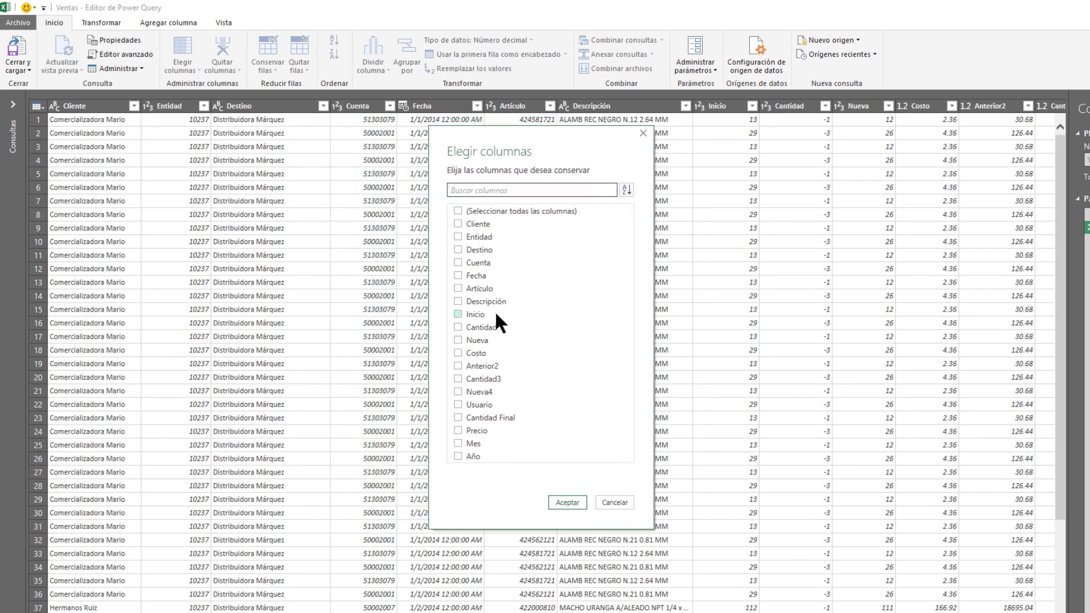
click(496, 289)
click(502, 301)
click(492, 430)
click(568, 502)
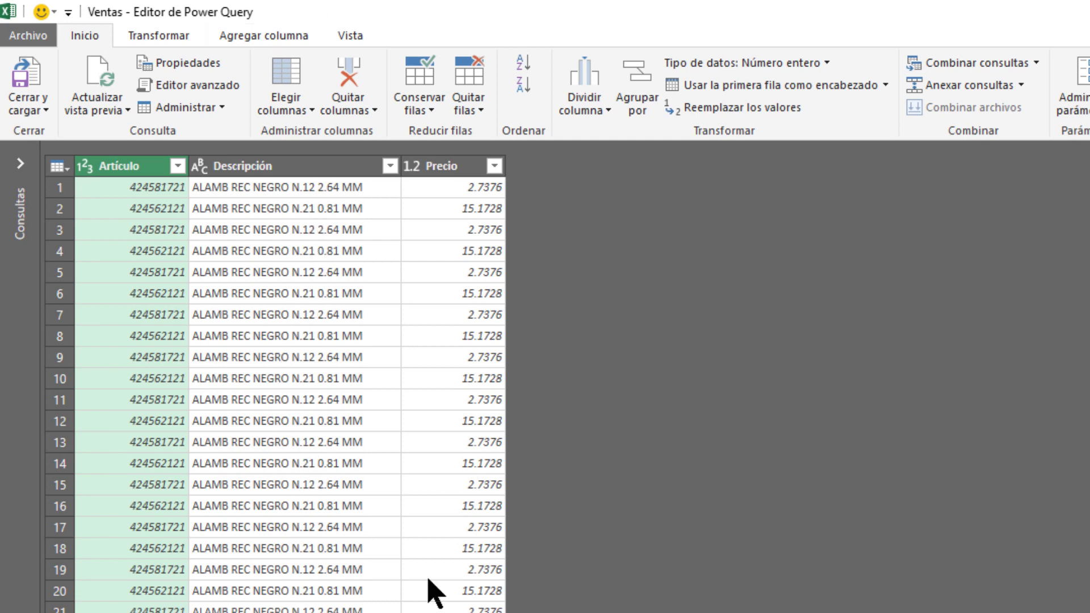
Select a Descripción cell and bring up Agrupar por, grouping by Descripción with Recuento
click(310, 593)
key(Down)
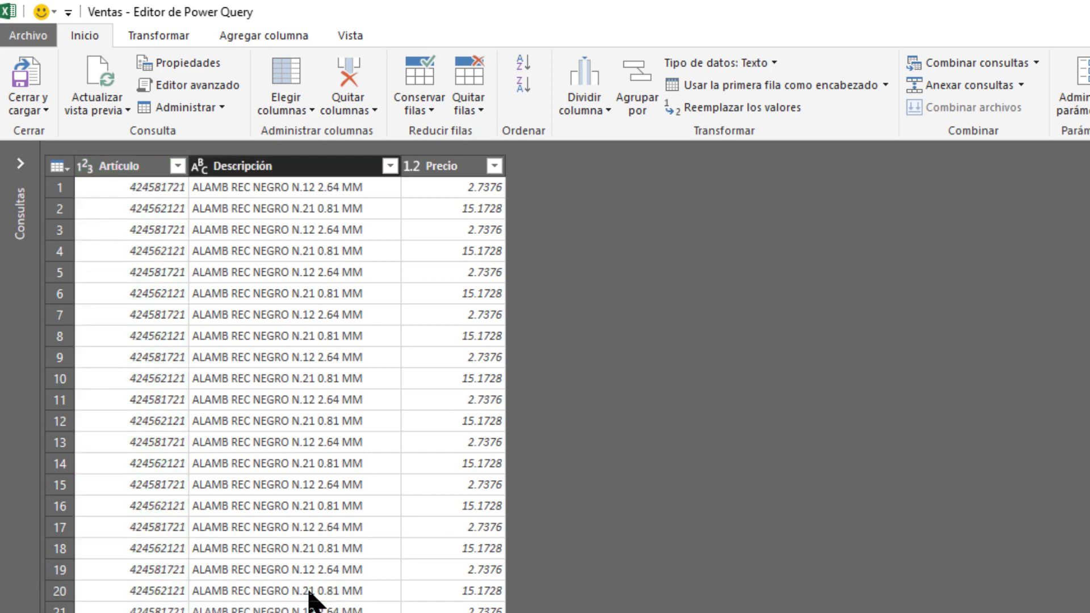
scroll(309, 599, down, 5)
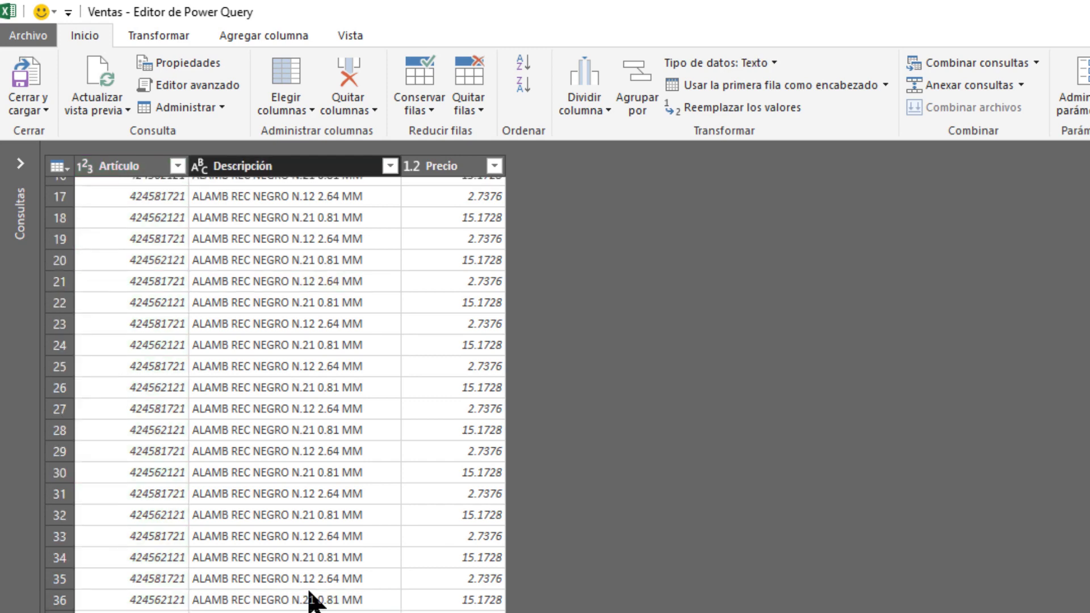
scroll(309, 599, down, 20)
scroll(309, 599, down, 5)
click(310, 599)
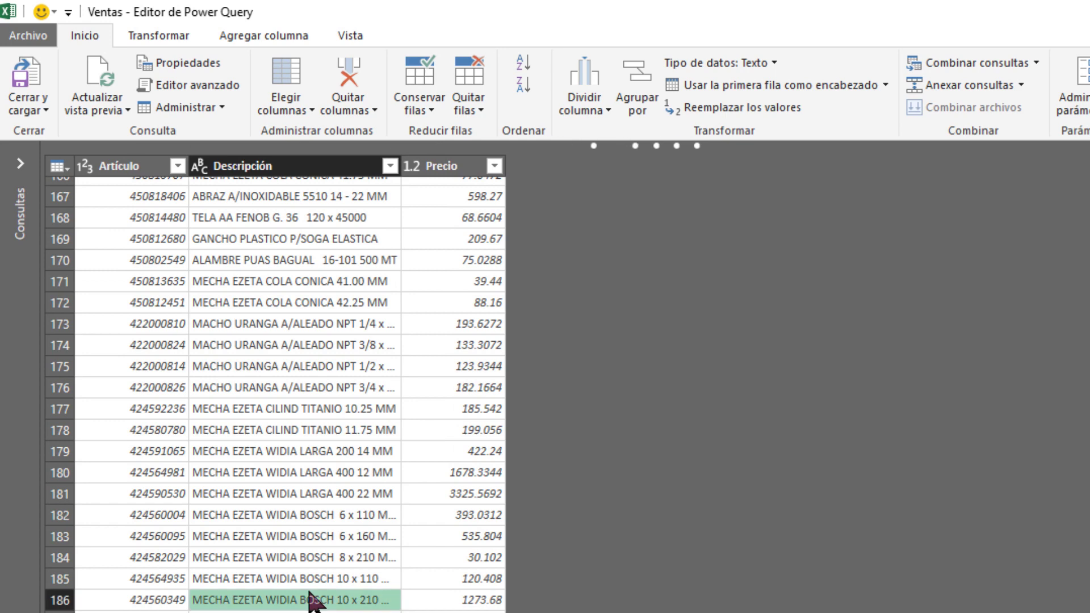
key(Page_Up)
key(Page_Up)
key(Page_Up)
key(Page_Up)
key(Page_Up)
key(Page_Up)
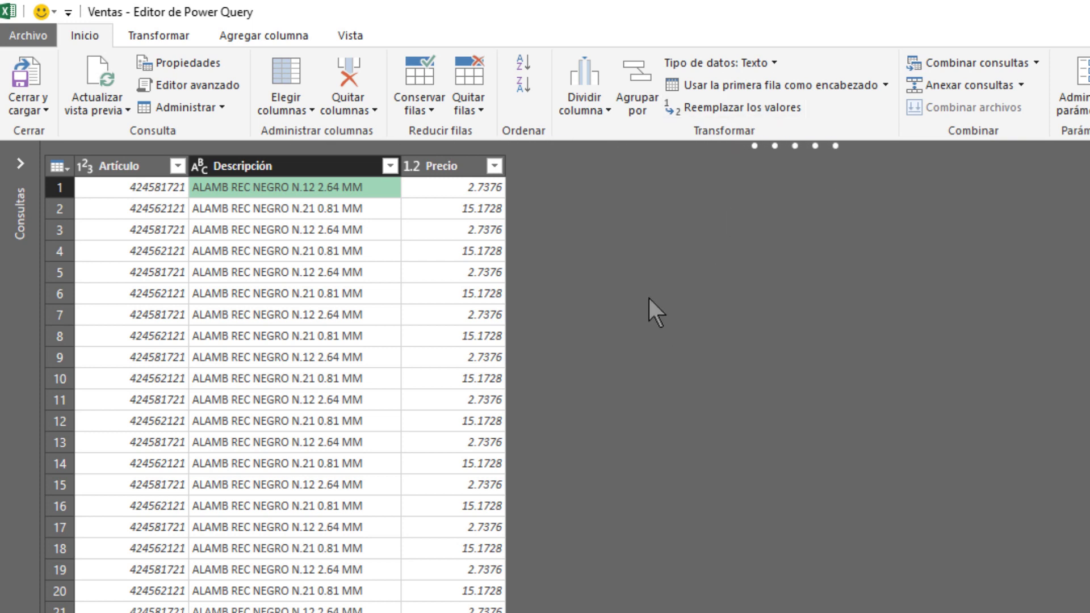
click(369, 277)
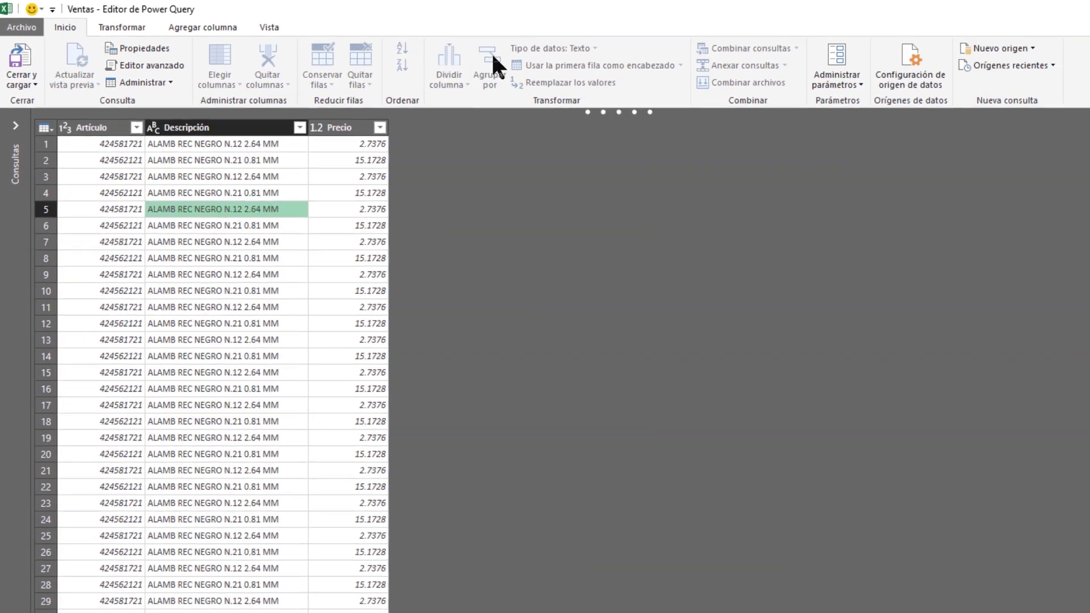
click(448, 50)
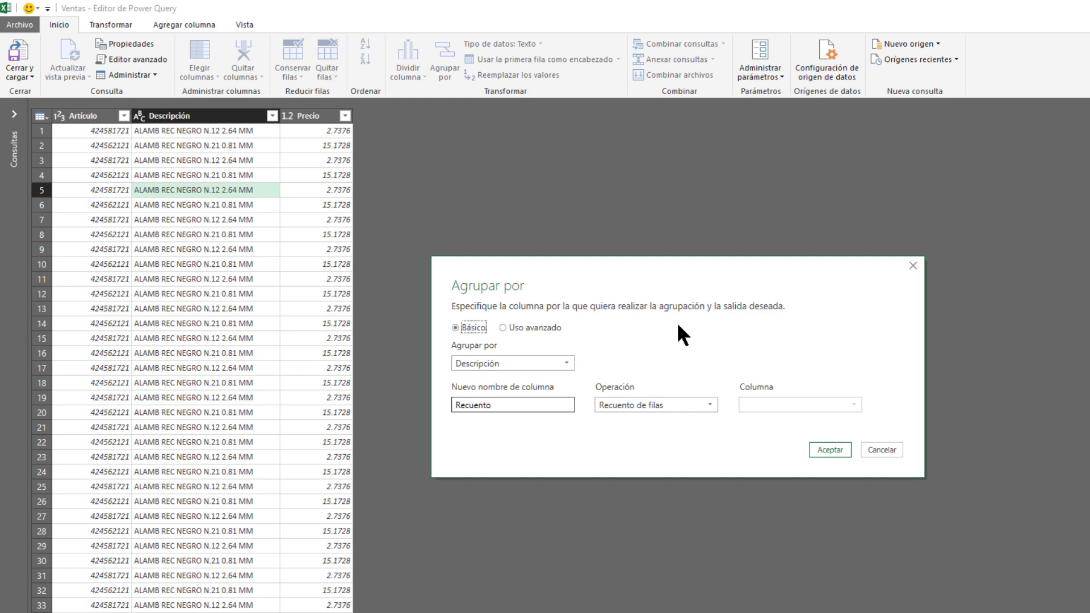
Switch the Agrupar por dialog to Uso avanzado
click(528, 327)
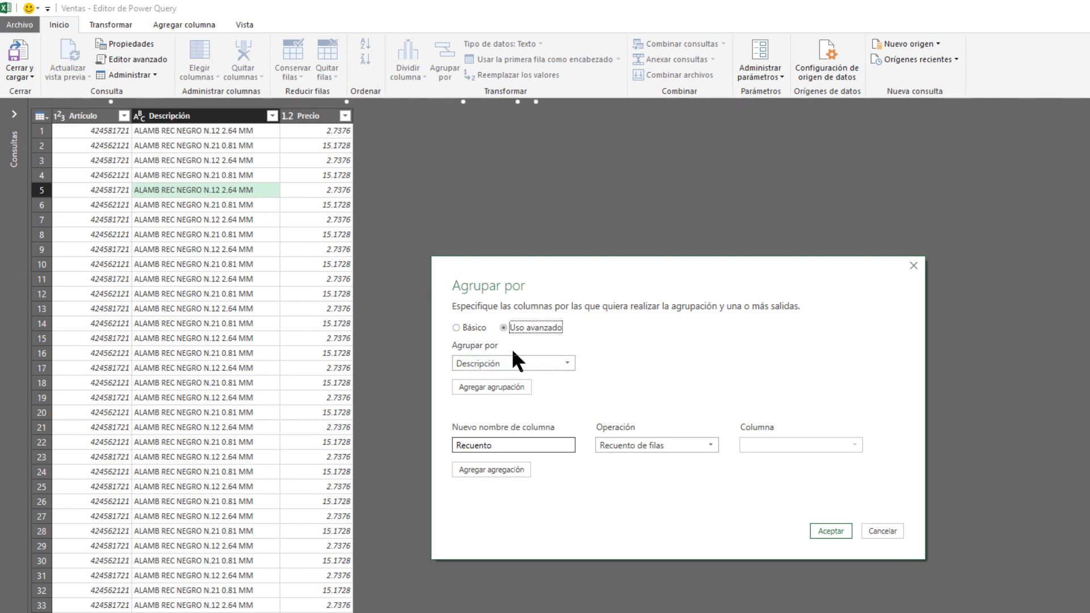
Keep Descripción grouping, add Total Ventas as Suma of Precio, and add an Artículo grouping
click(534, 356)
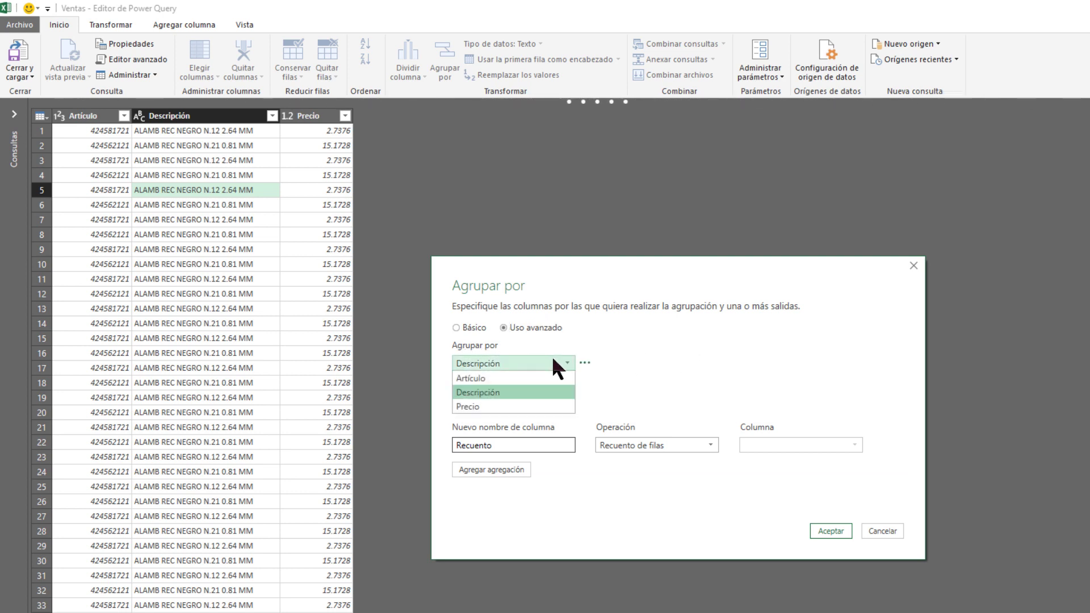
click(532, 388)
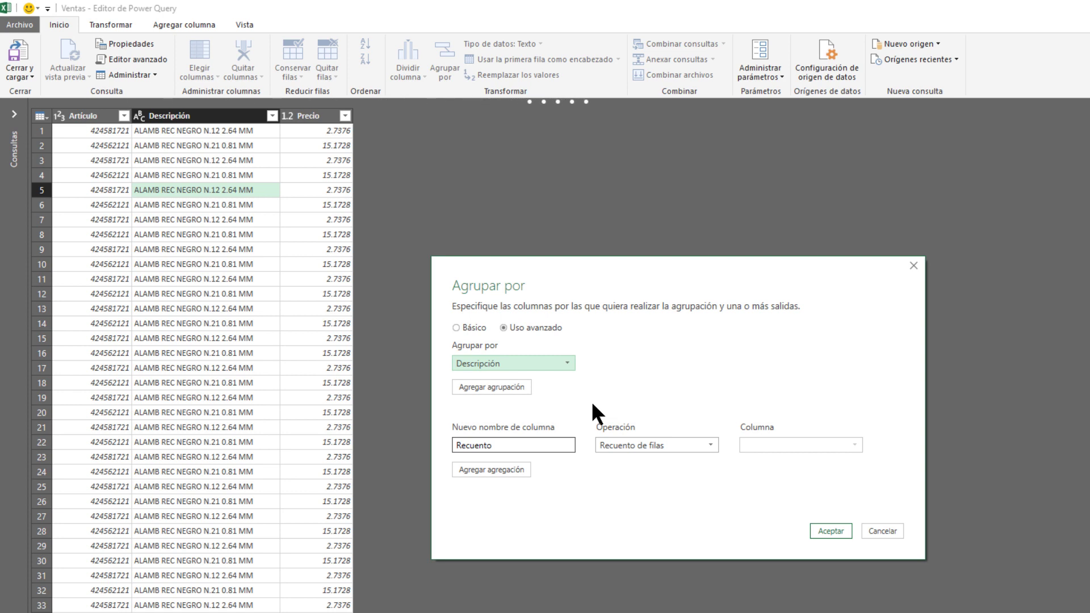
double_click(558, 444)
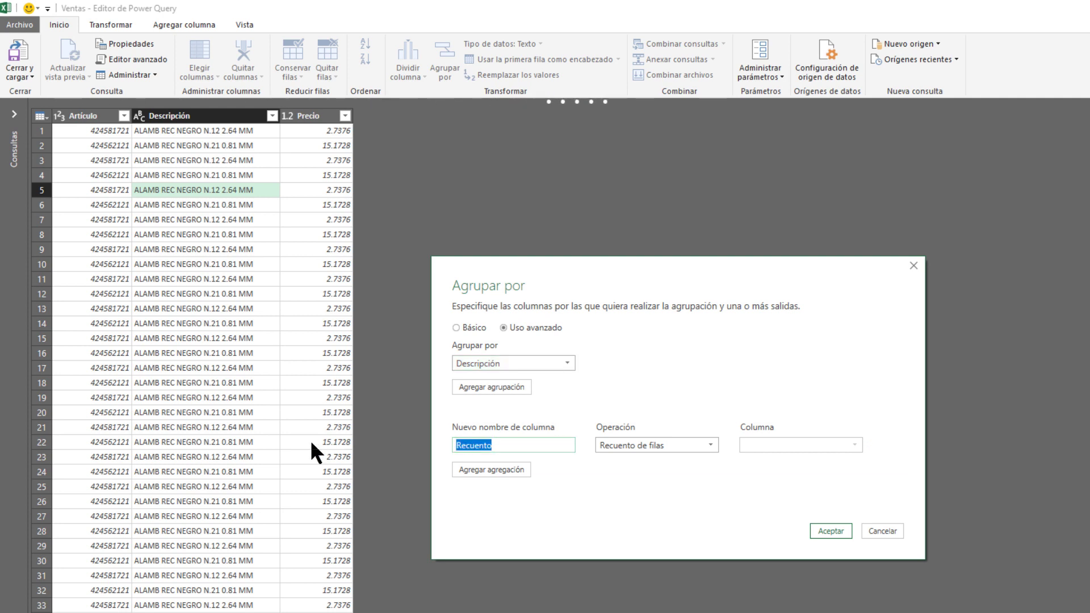
text(Tot)
text(al )
text(Ventas)
mouse_move(657, 445)
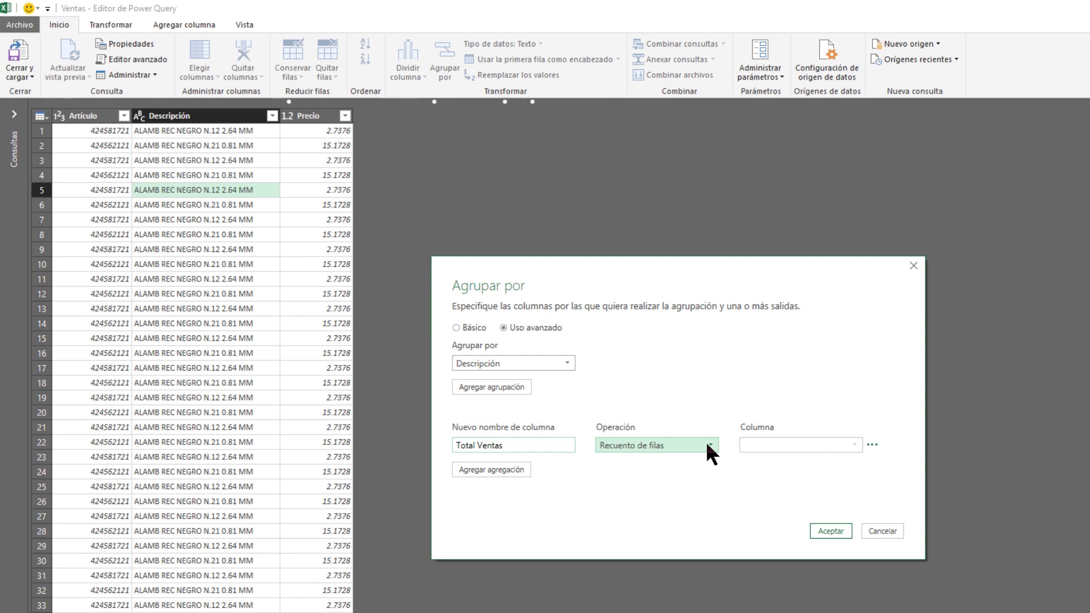
click(708, 446)
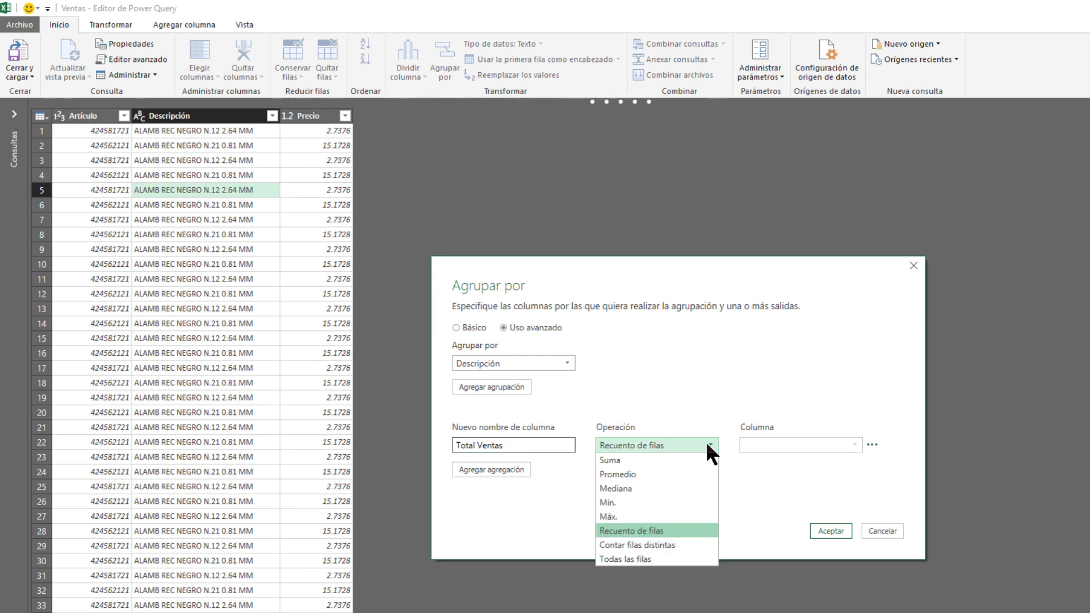
click(680, 460)
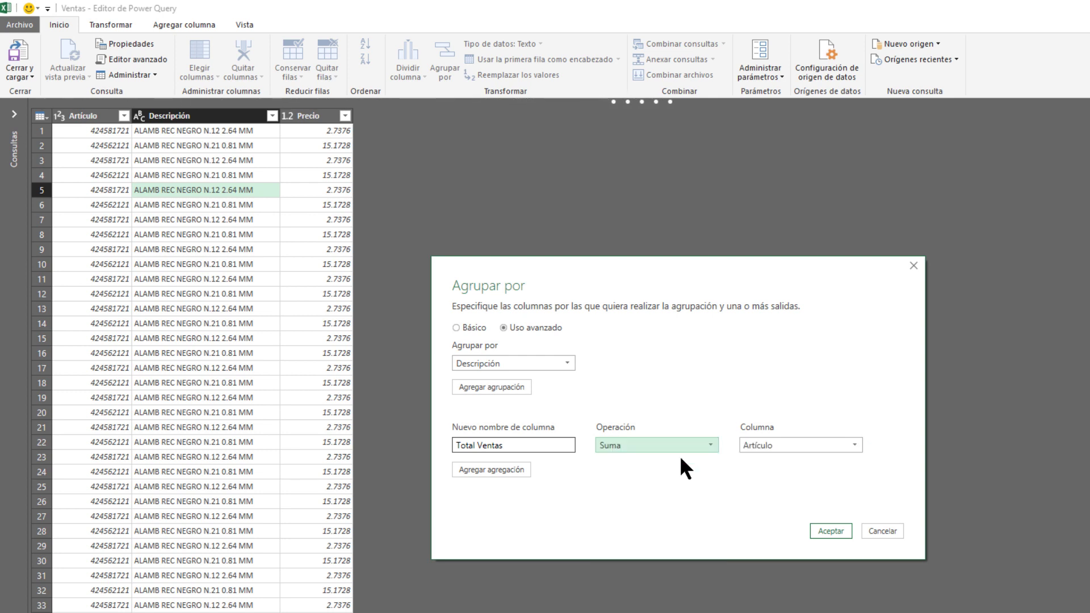
click(811, 445)
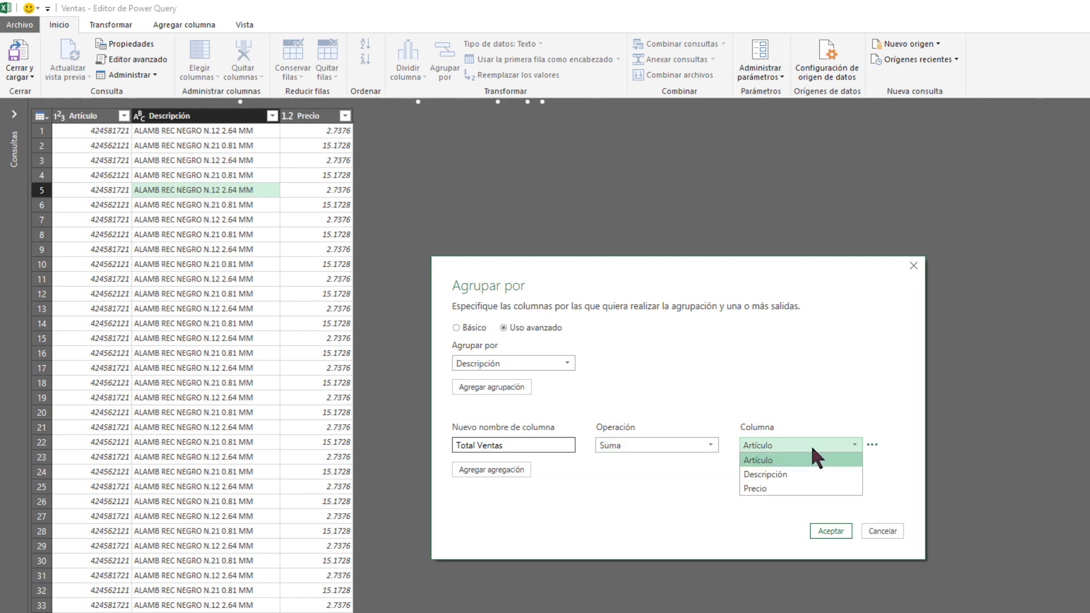
click(813, 490)
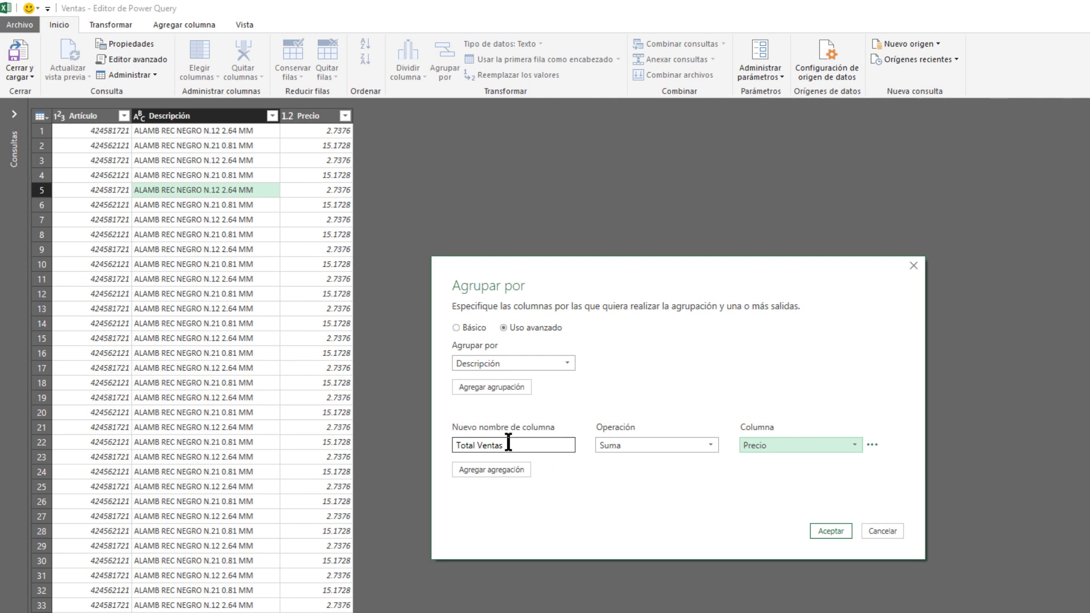
click(513, 387)
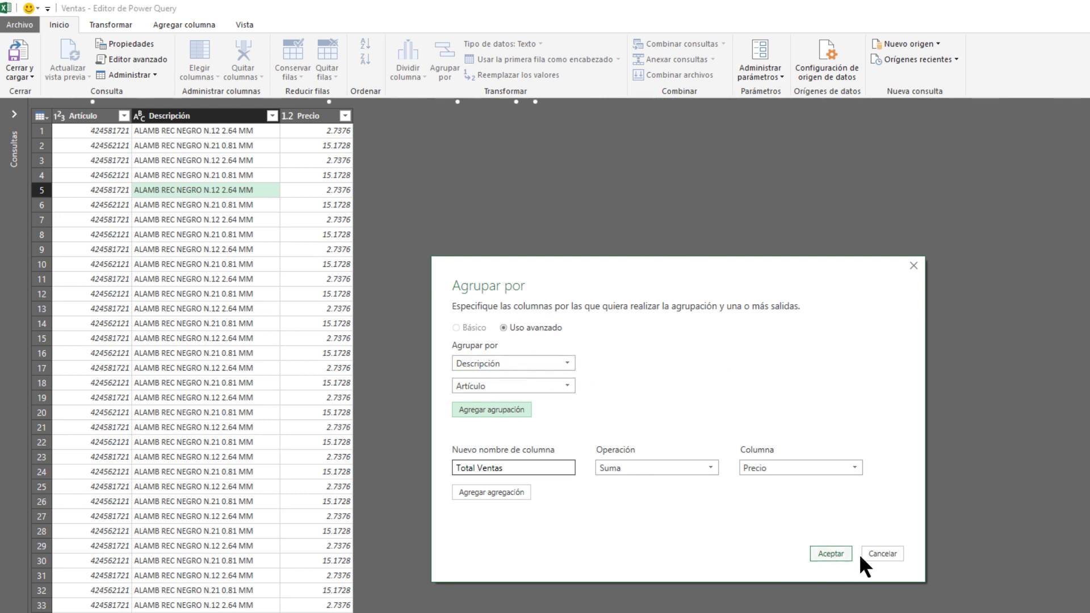
Apply the grouping: one row per Descripción and Artículo with summed Total Ventas
click(834, 554)
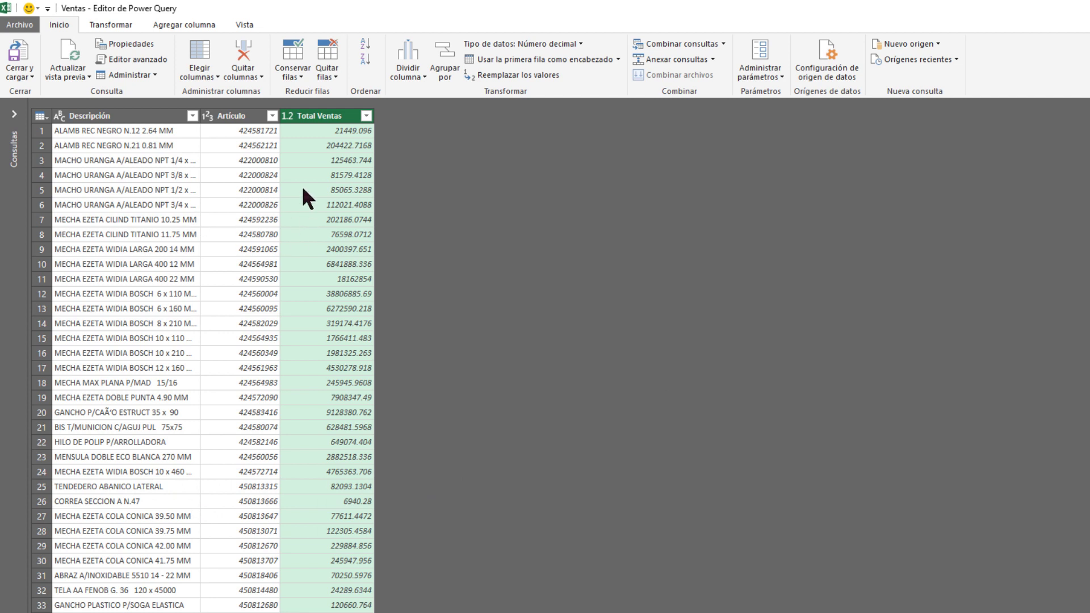
Change the Total Ventas column type from decimal (1.2) to Número entero
click(112, 132)
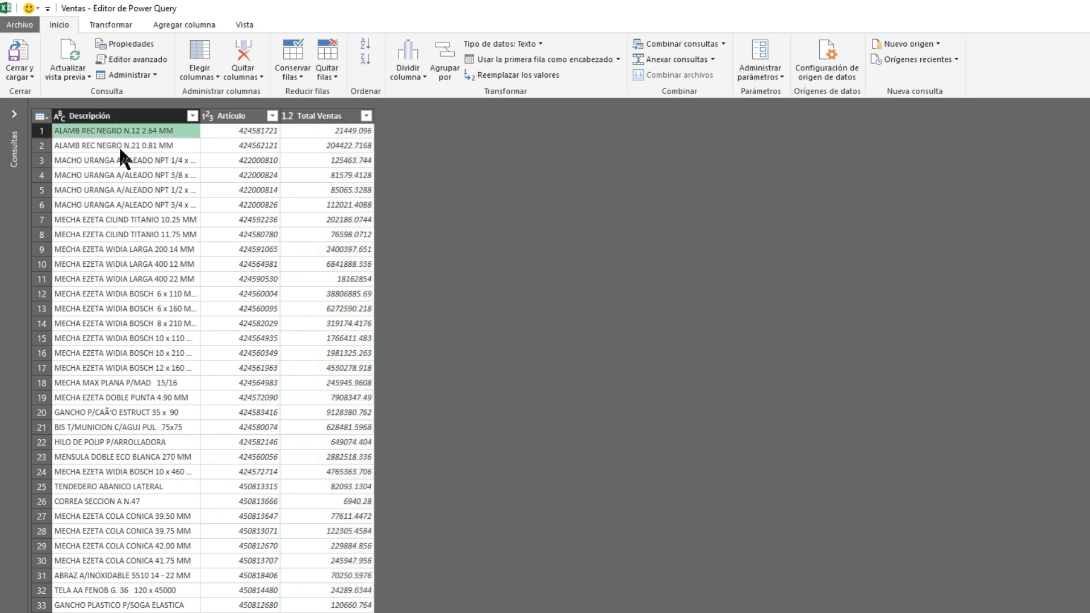
scroll(119, 148, down, 2)
scroll(170, 228, down, 3)
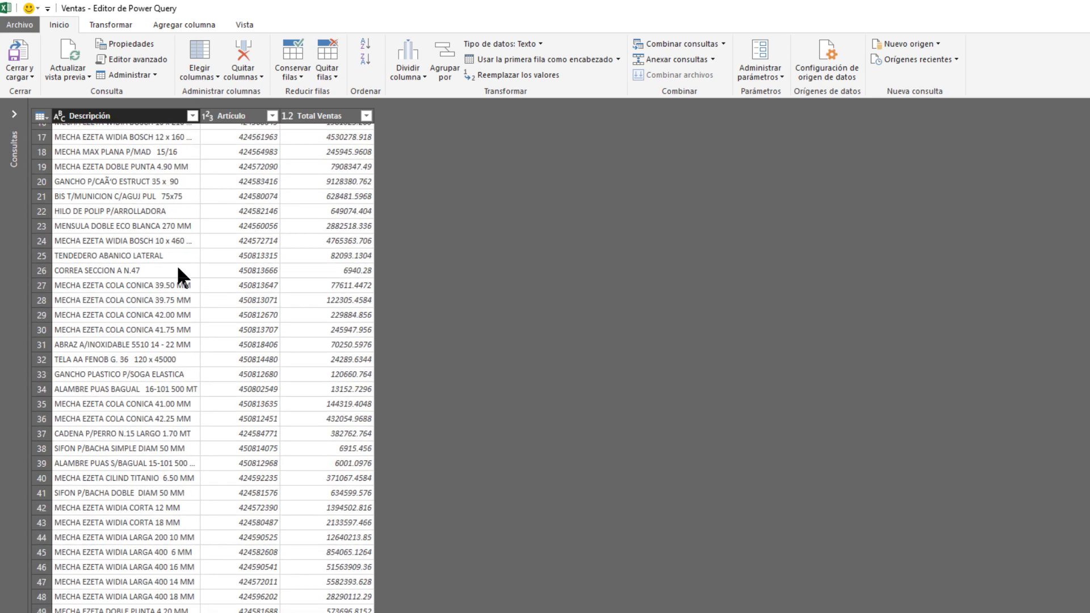
scroll(193, 273, up, 5)
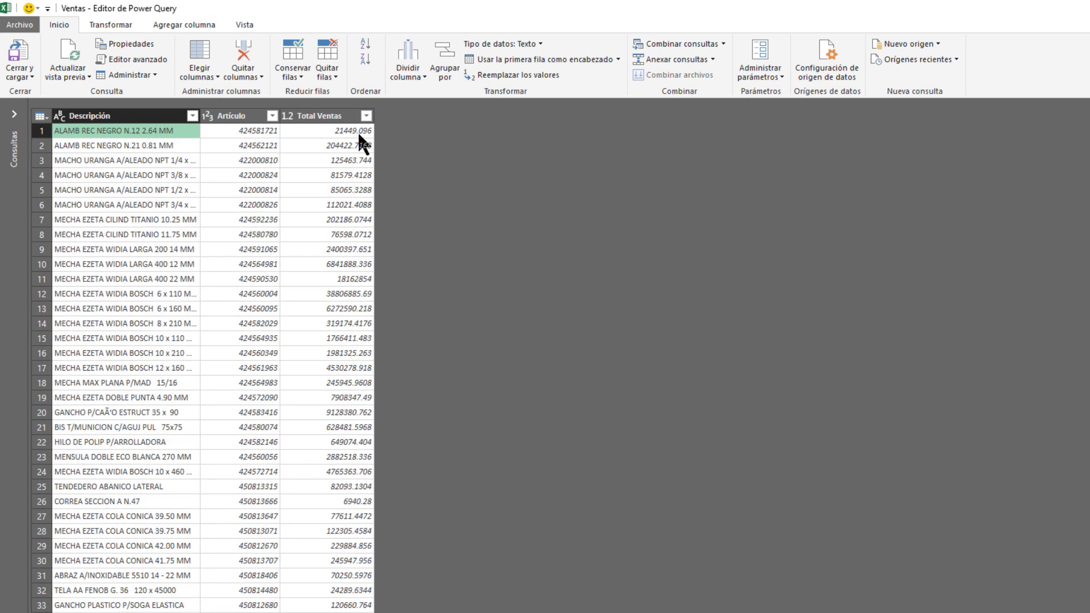
scroll(355, 171, down, 4)
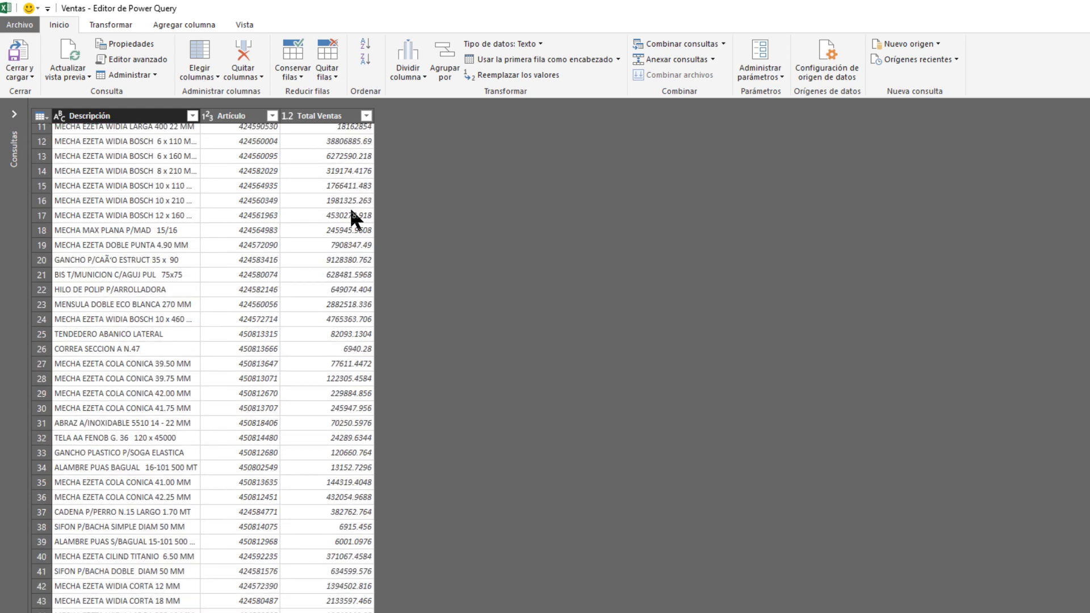
scroll(351, 216, up, 4)
click(287, 116)
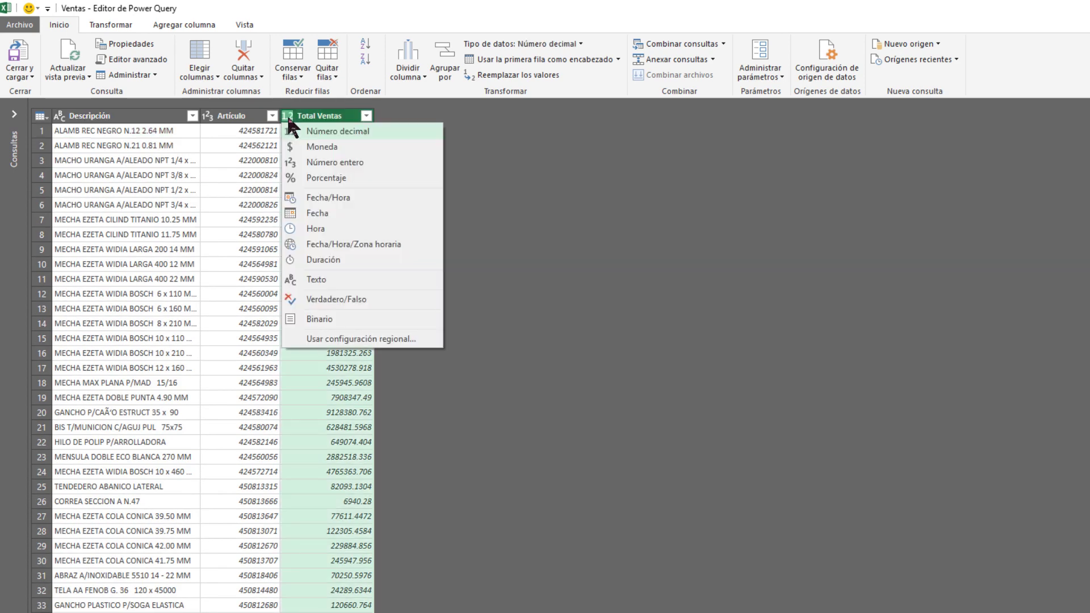
click(372, 164)
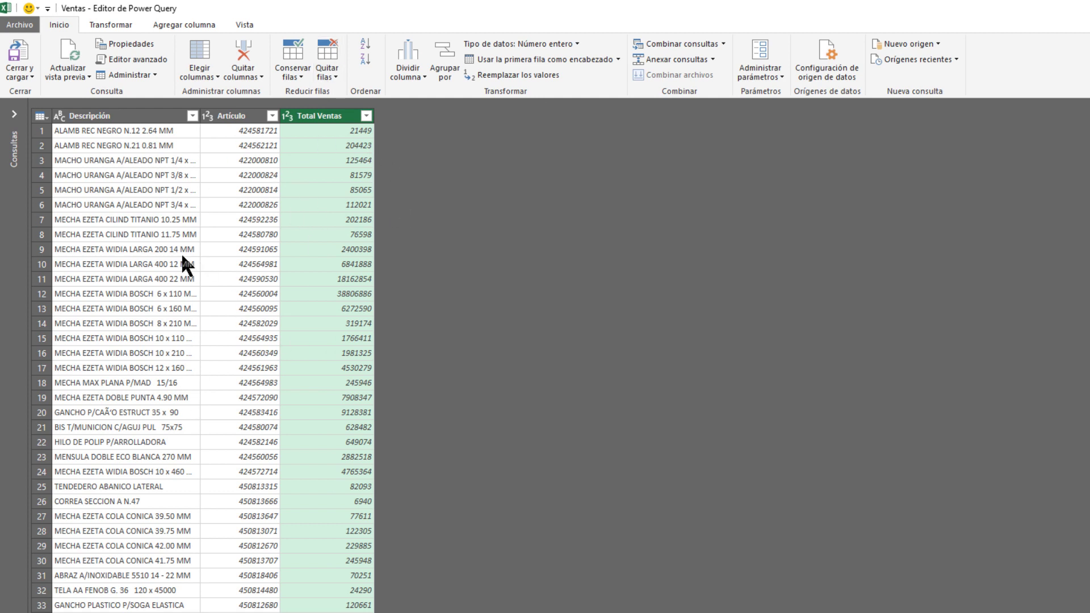
Use Cerrar y cargar to load Ventas onto a new Hoja2, then widen the queries pane
click(19, 68)
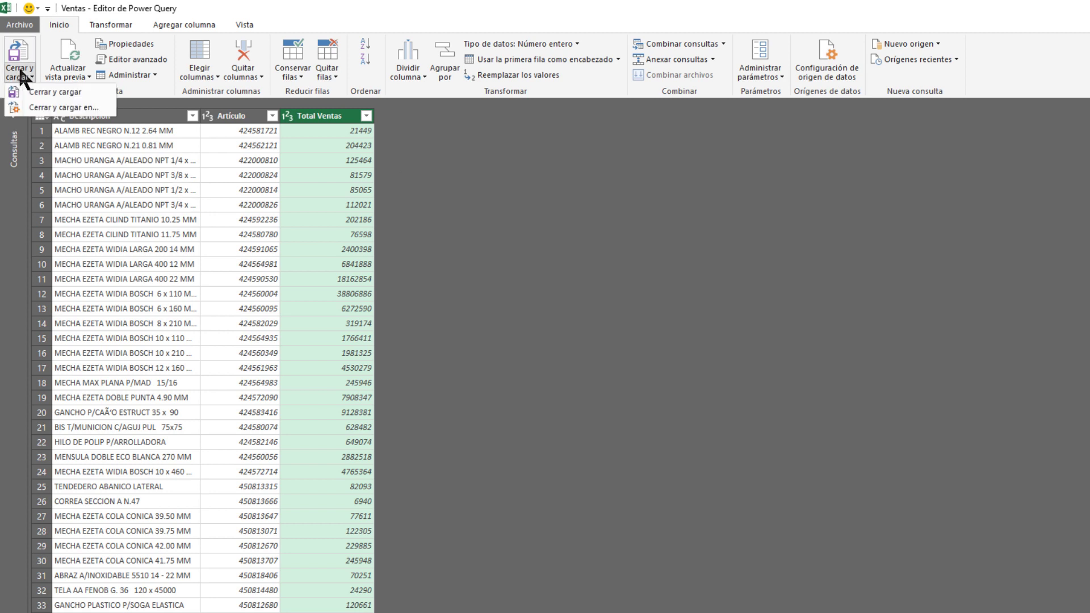
click(42, 97)
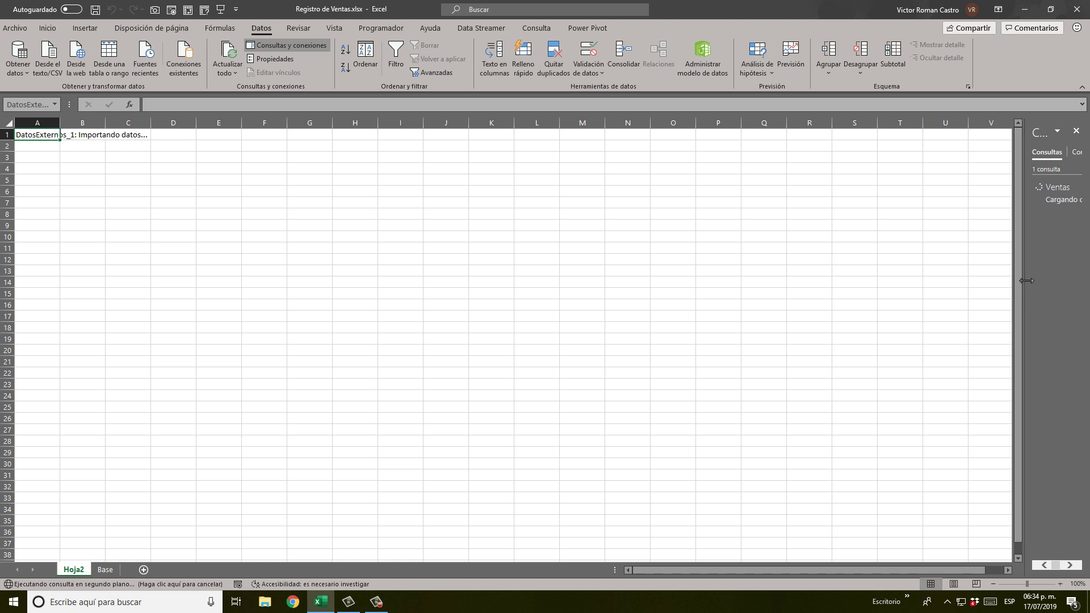
drag(1026, 281, 888, 277)
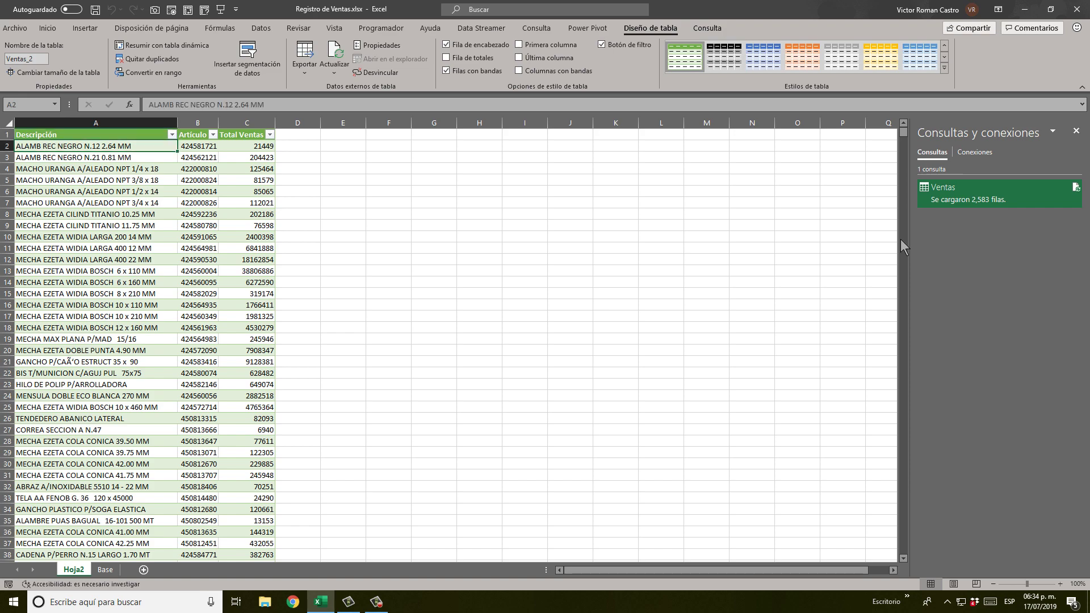
Format all Total Ventas values with thousands separators and two decimals using Ctrl+Shift+1
key(Down)
key(ctrl+Down)
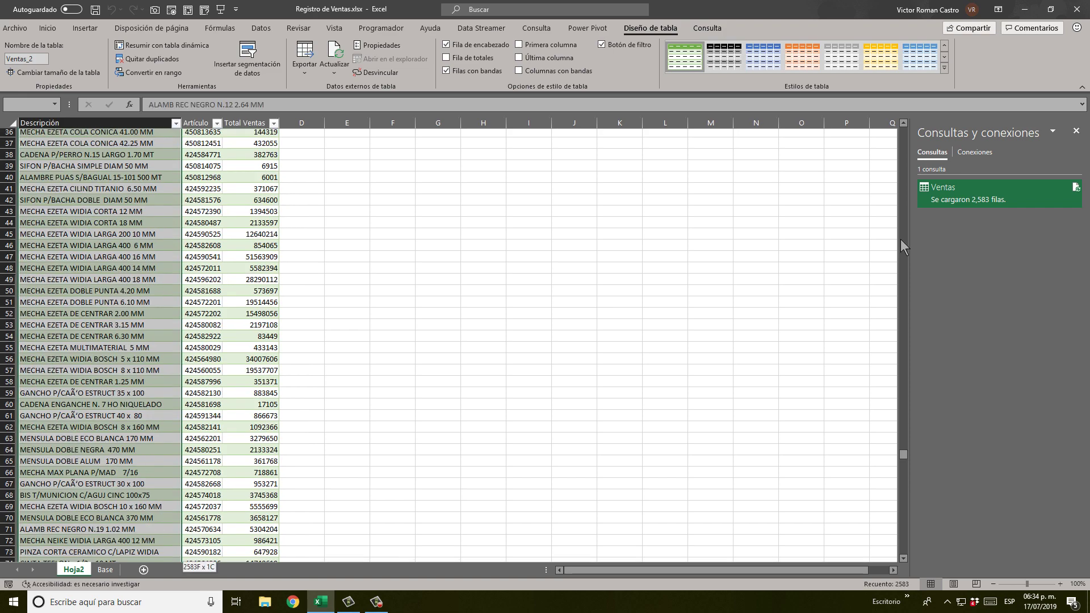
key(ctrl+Up)
key(Down)
key(Down)
key(ctrl+Down)
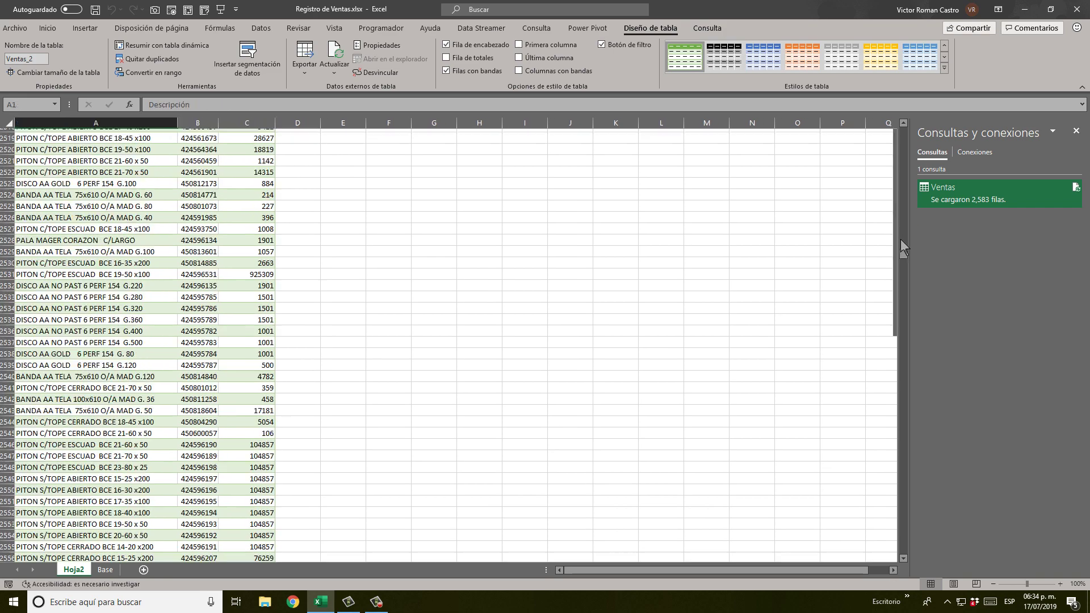
key(ctrl+Up)
key(Right)
key(Down)
key(Right)
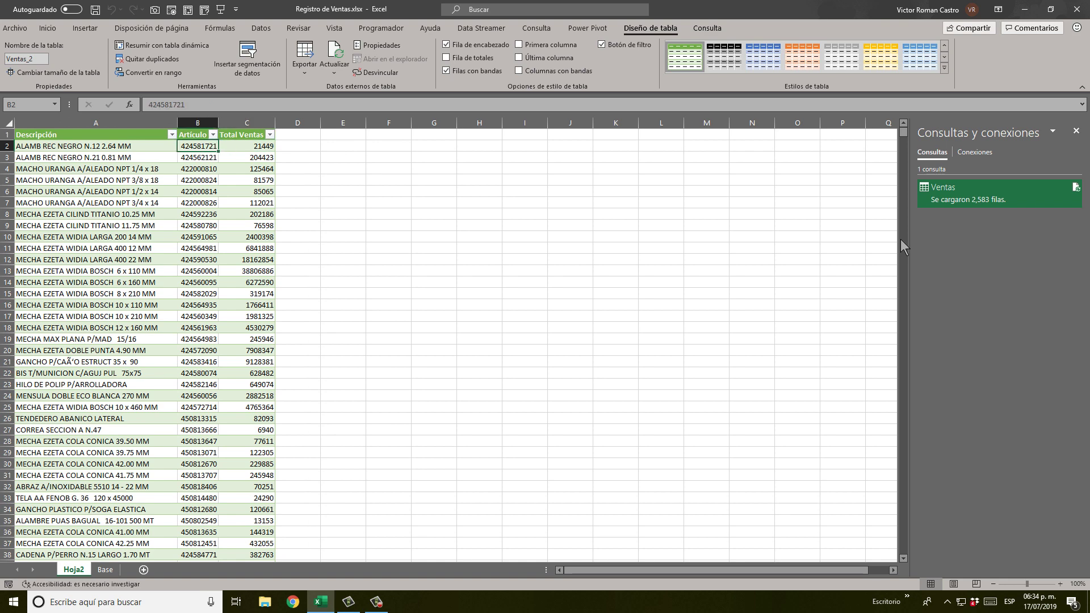
key(ctrl+shift+Down)
key(ctrl+shift+1)
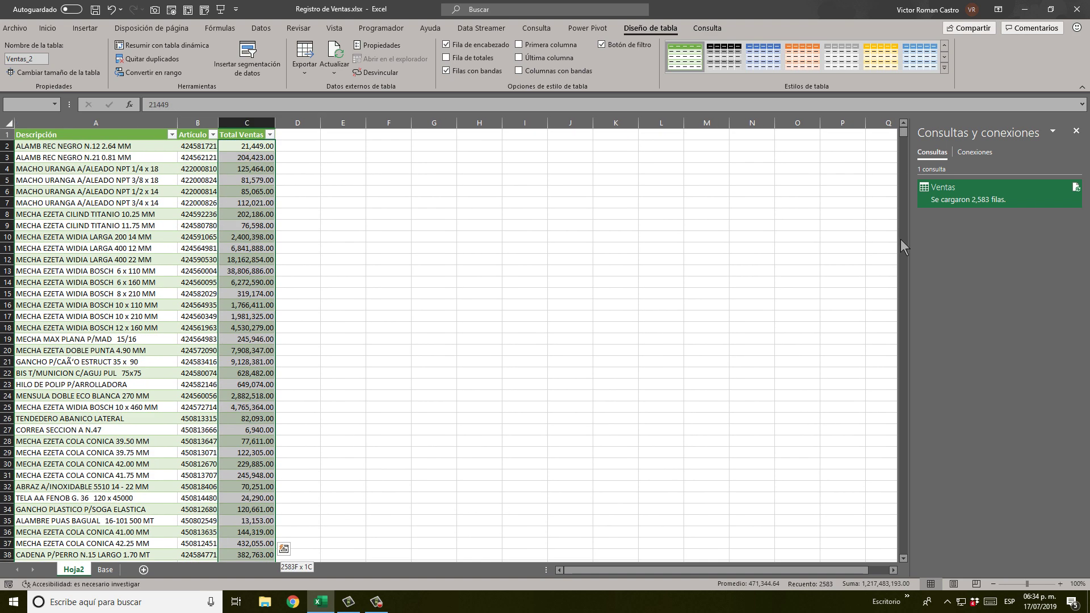
key(Up)
key(Left)
key(Left)
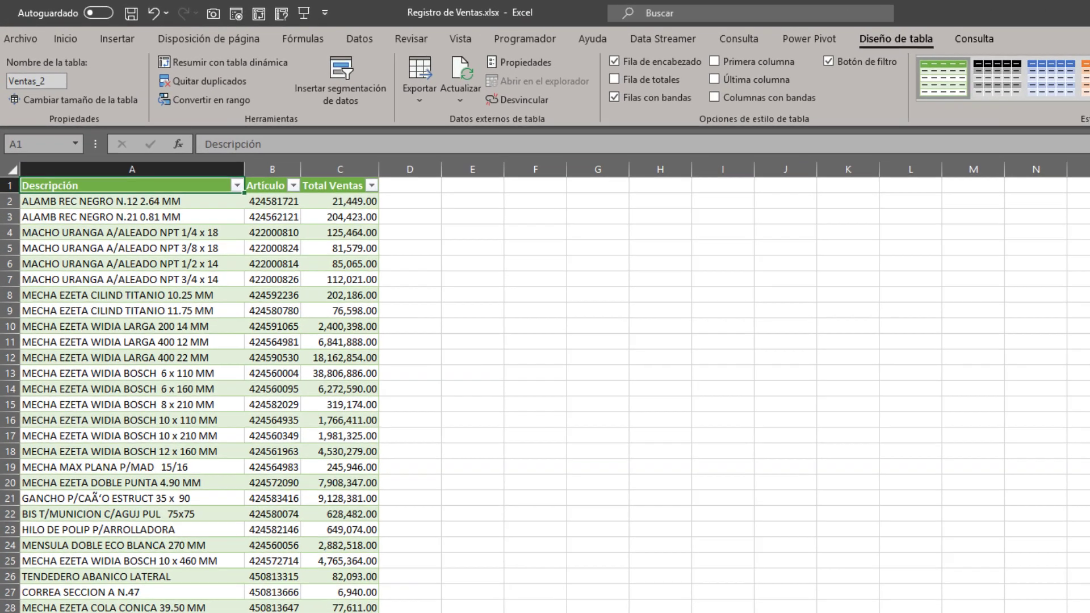
Open the Total Ventas header's sort and filter menu with Alt+Down
key(Right)
key(Right)
key(Down)
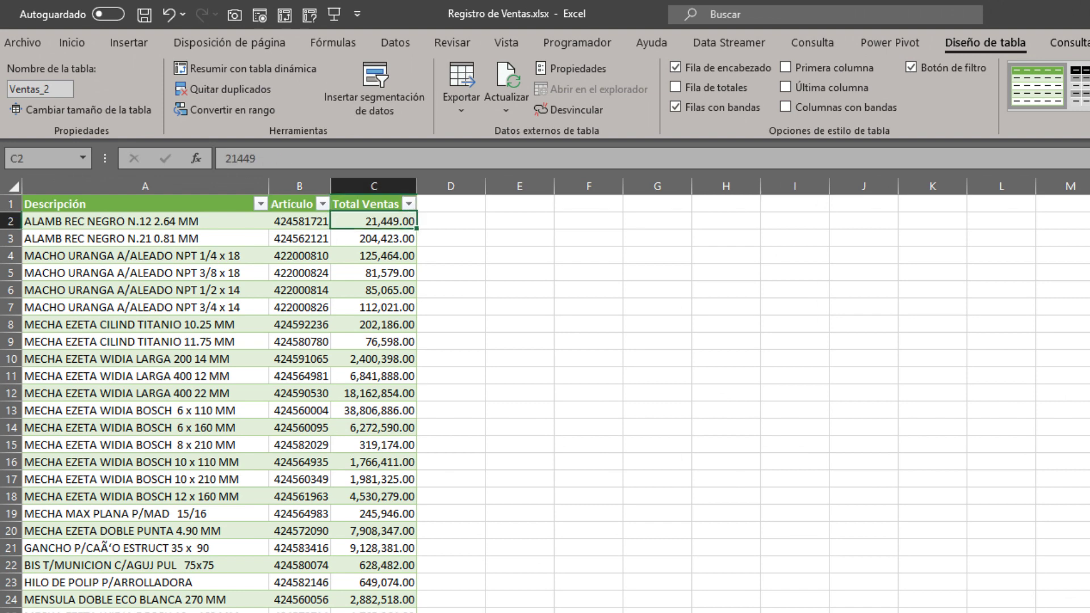
key(Left)
key(Left)
key(ctrl+shift+Down)
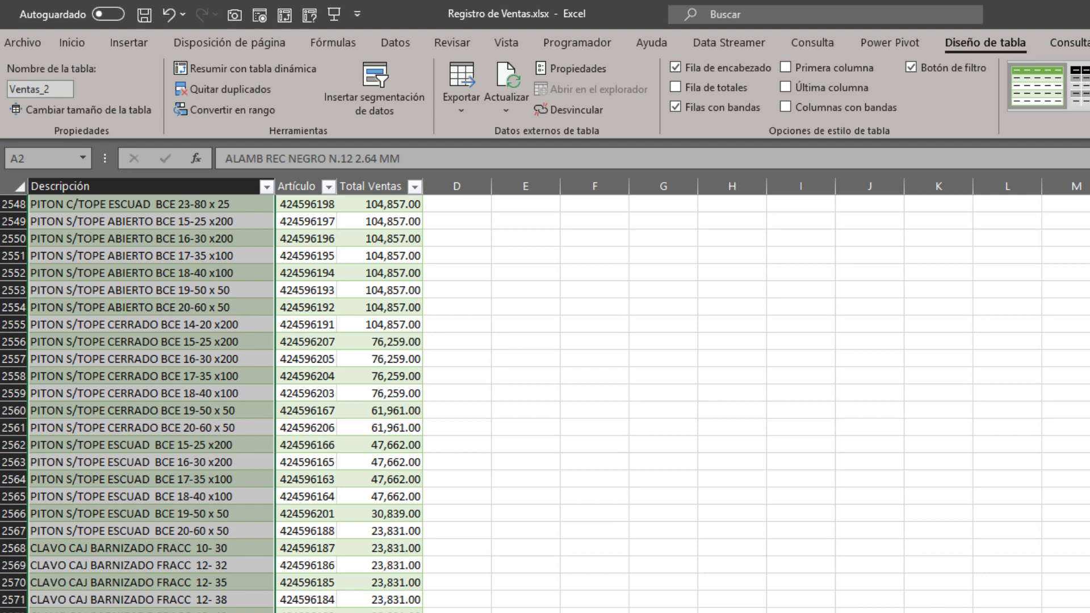
key(ctrl+Home)
key(Right)
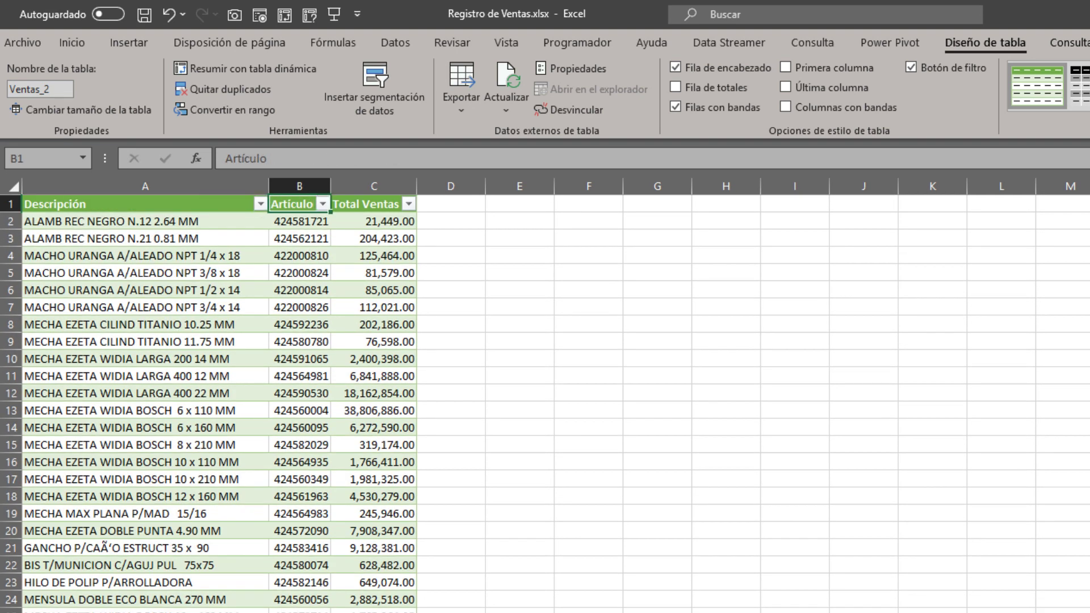
key(Down)
key(Up)
key(alt+Down)
key(Escape)
key(Down)
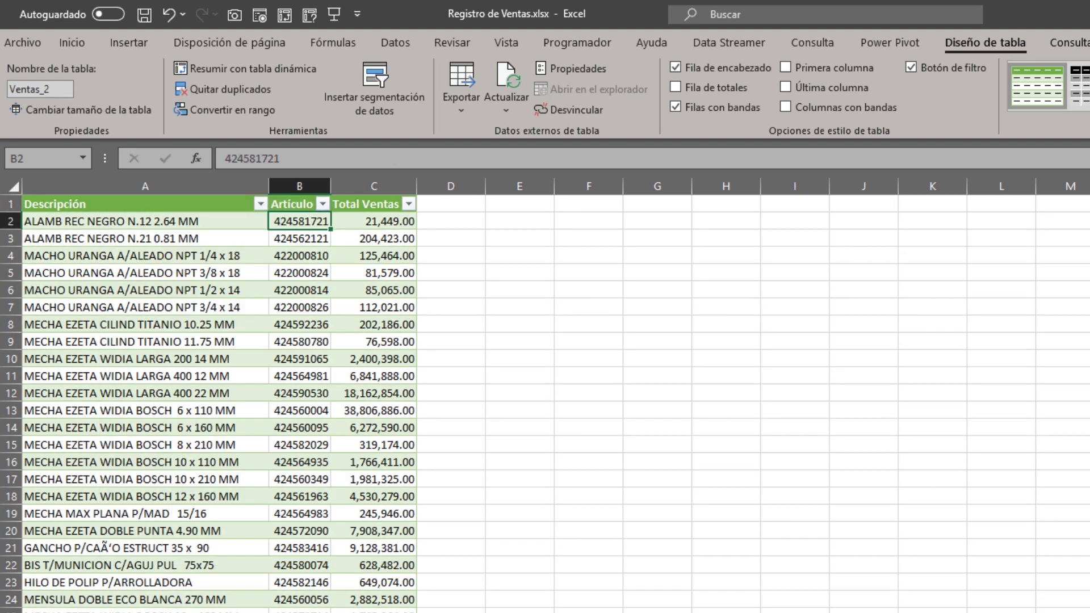
key(Down)
key(Down)
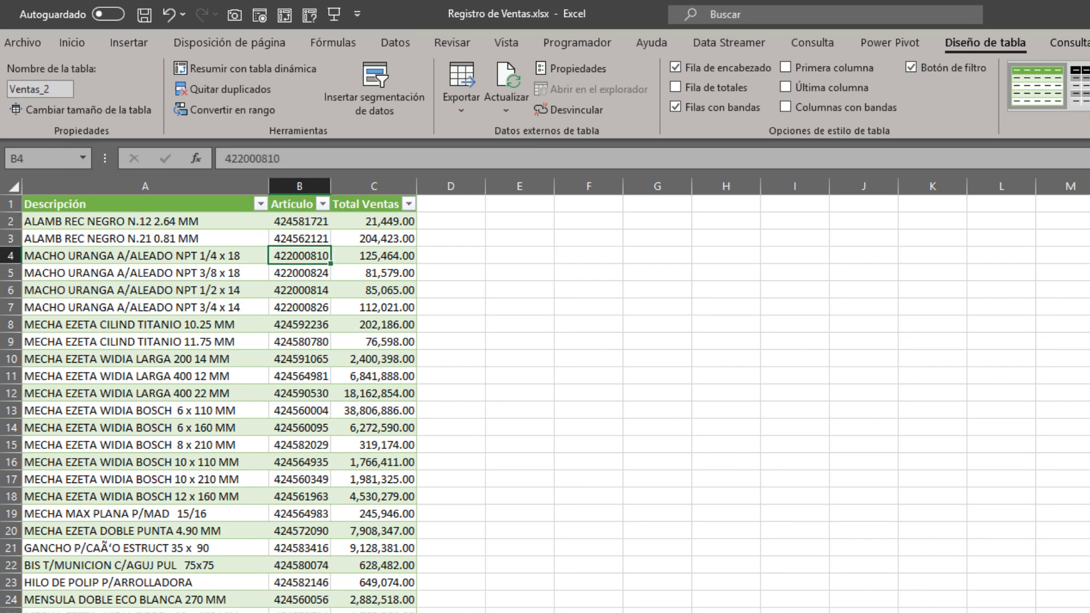
key(ctrl+Down)
key(ctrl+Up)
key(Right)
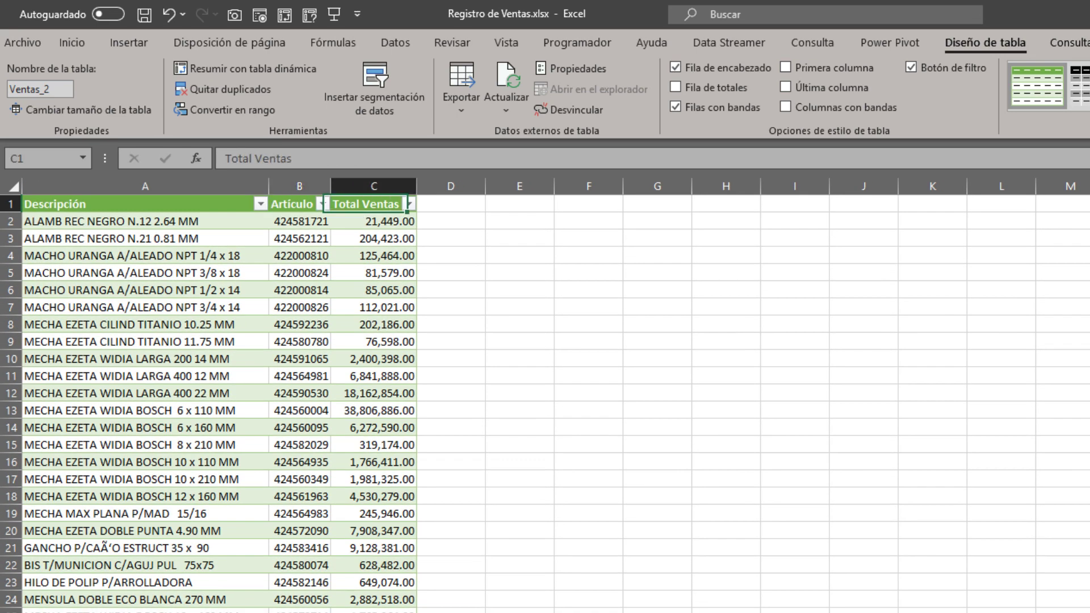
key(alt+Down)
Sort the table by Total Ventas largest to smallest and compare the top two rows
key(Down)
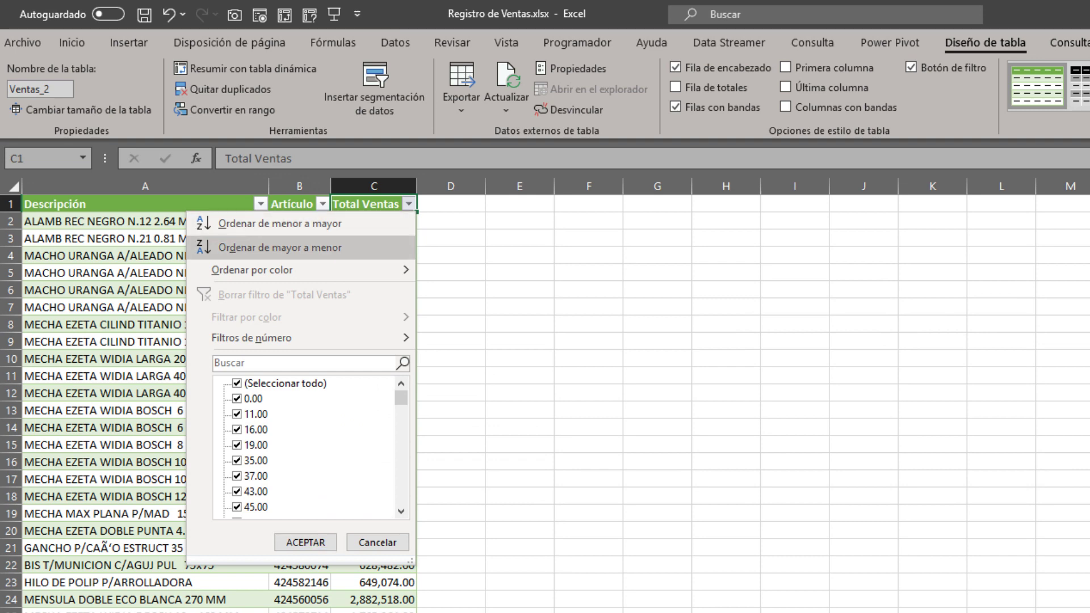
key(Return)
key(Down)
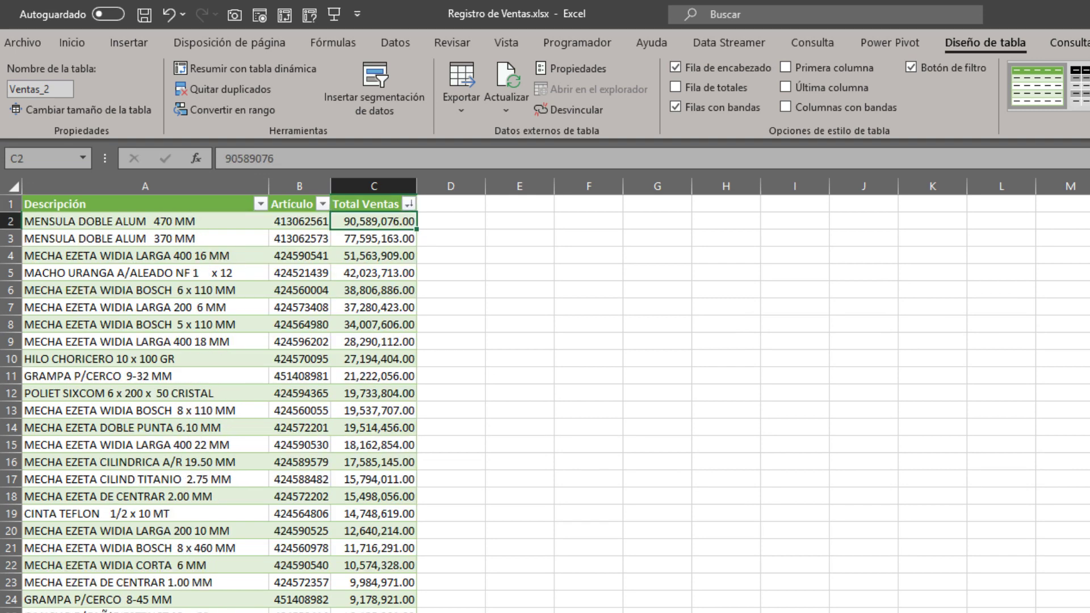
key(Left)
key(Left)
key(shift+Down)
key(shift+Right)
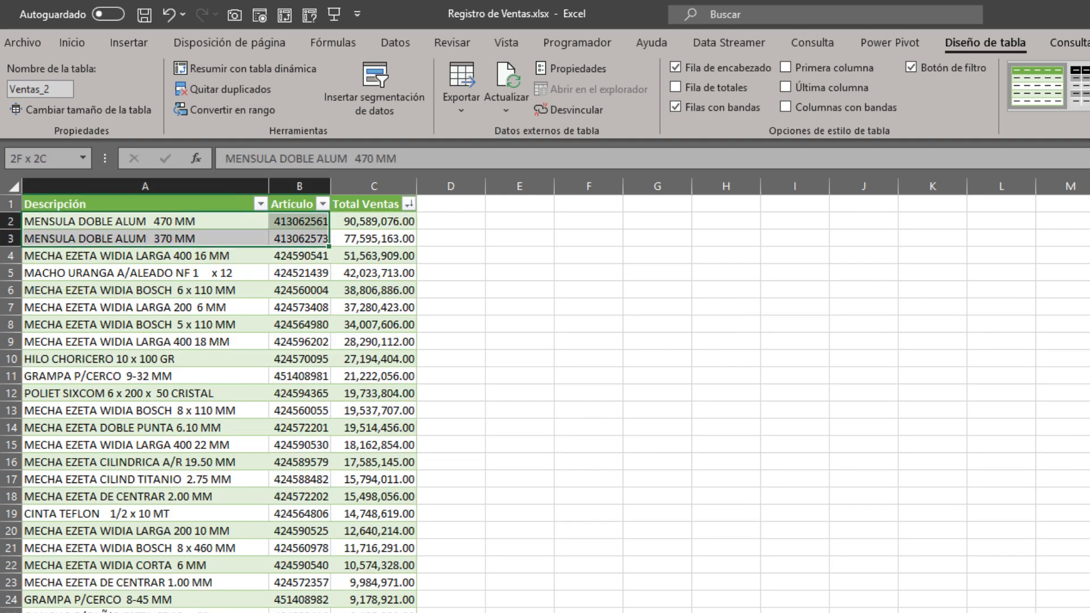
key(shift+Right)
key(shift+Left)
key(shift+Left)
key(shift+Up)
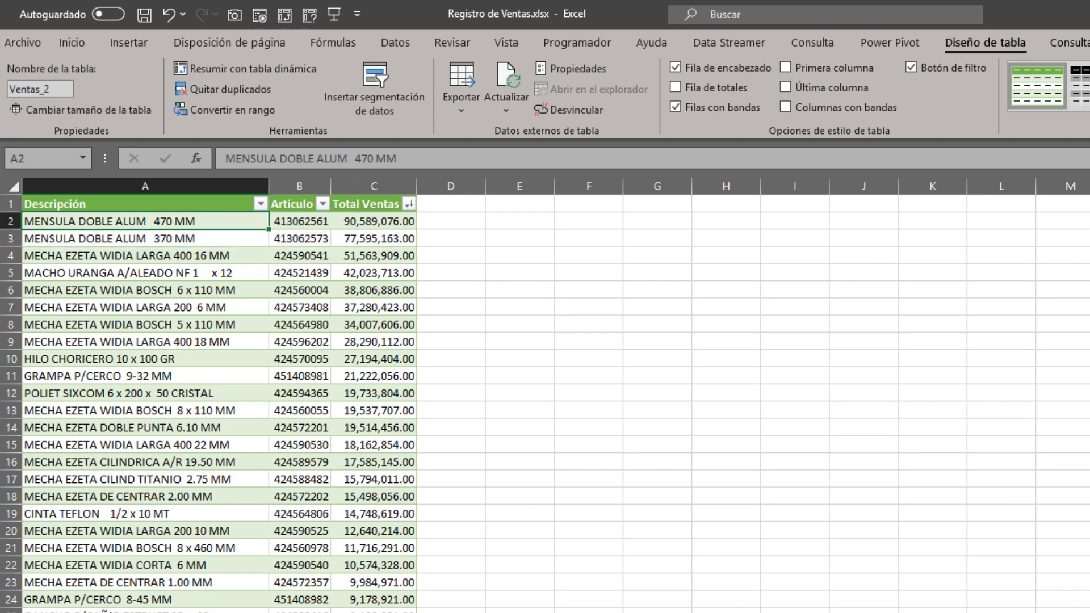
Move to empty cell D1 beside the table, ready for a new column
key(Right)
key(Right)
key(Right)
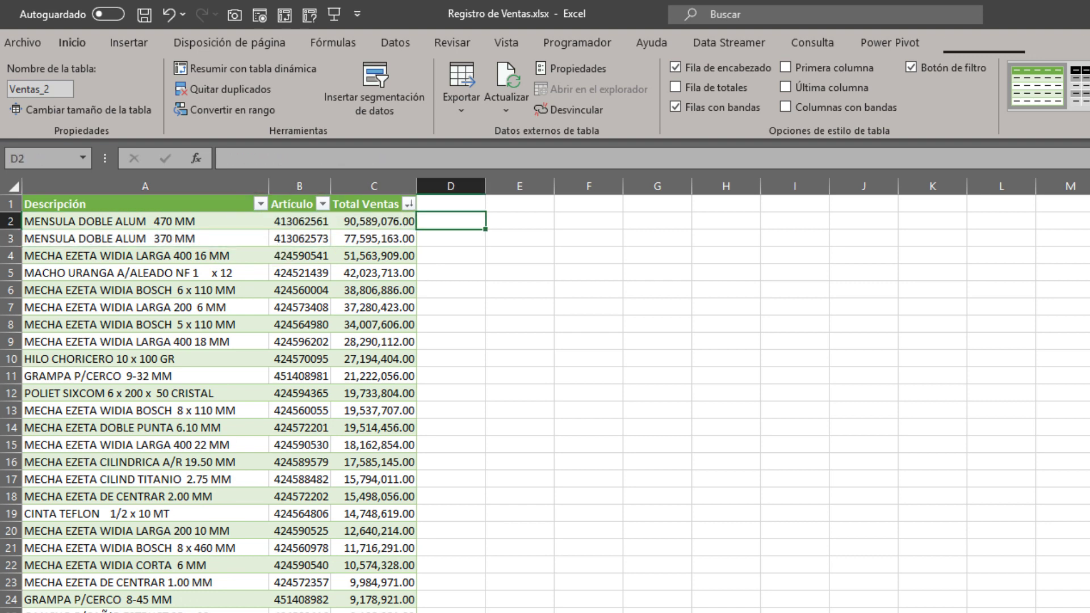
key(Up)
key(Left)
key(Right)
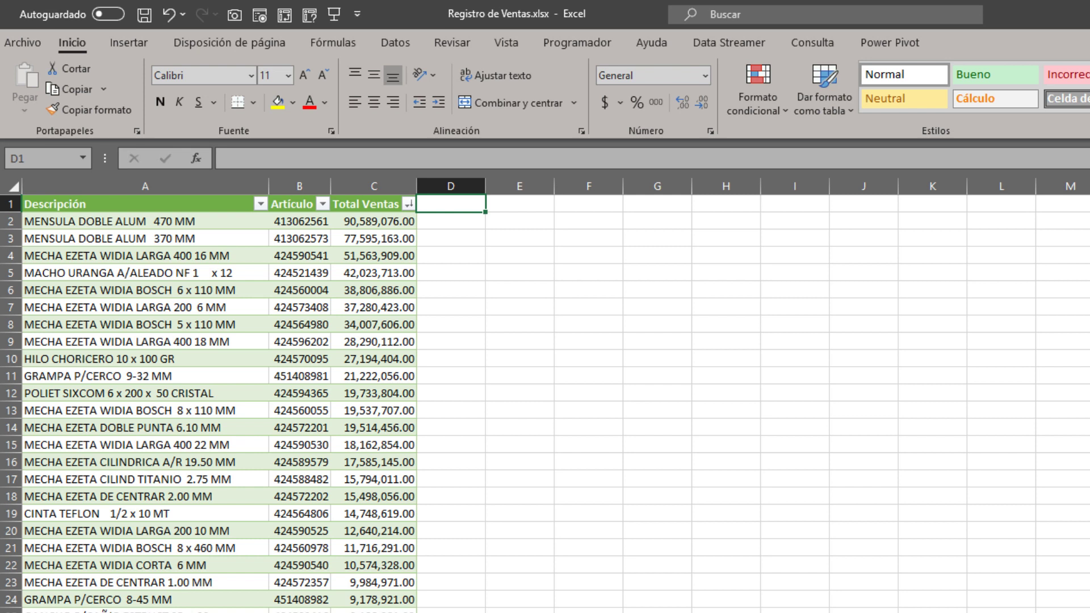
Add a Comisión header in D1 and fill the column with =[@[Total Ventas]]*0.20
text(Comisi)
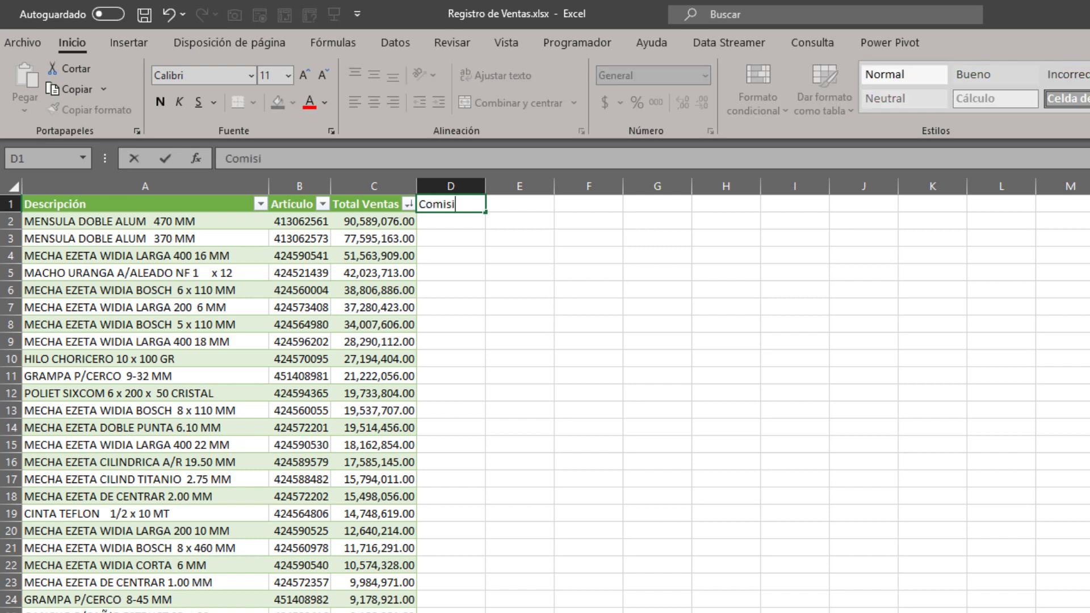
text(ón)
key(Return)
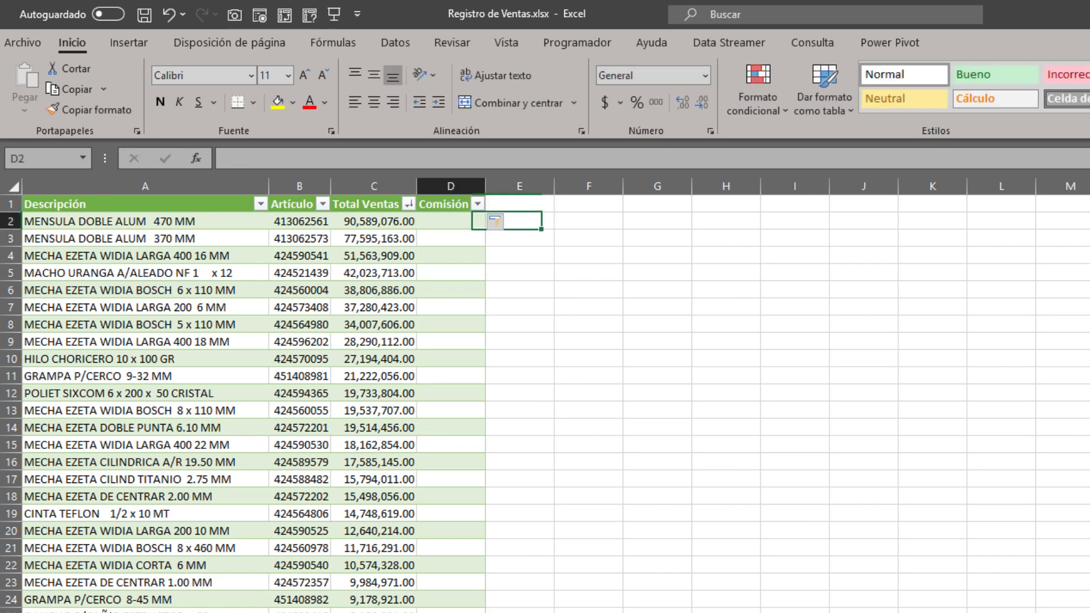
text(=)
key(Left)
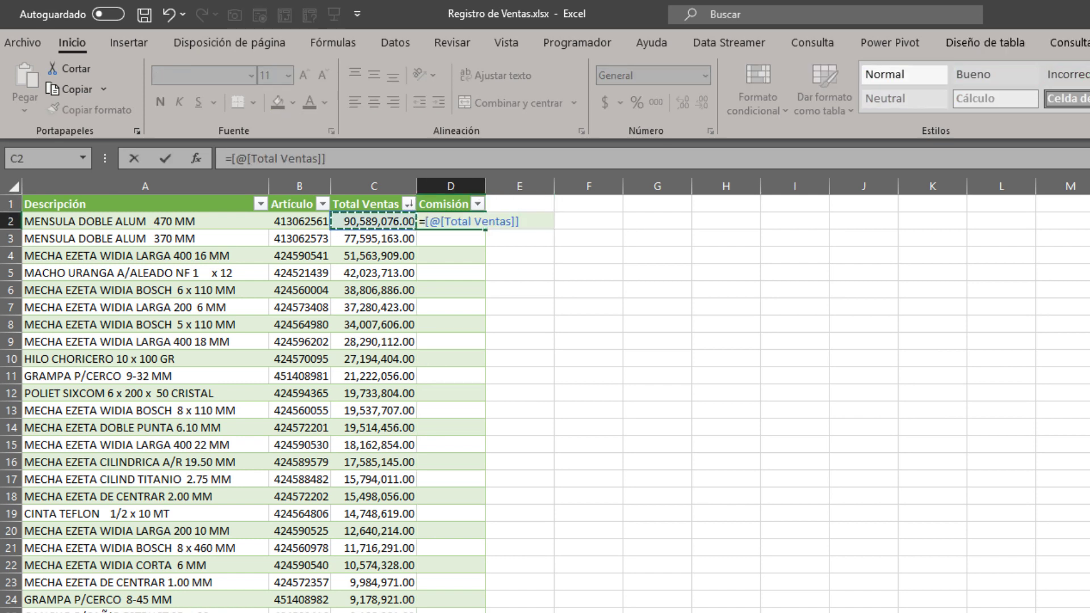
text(*0)
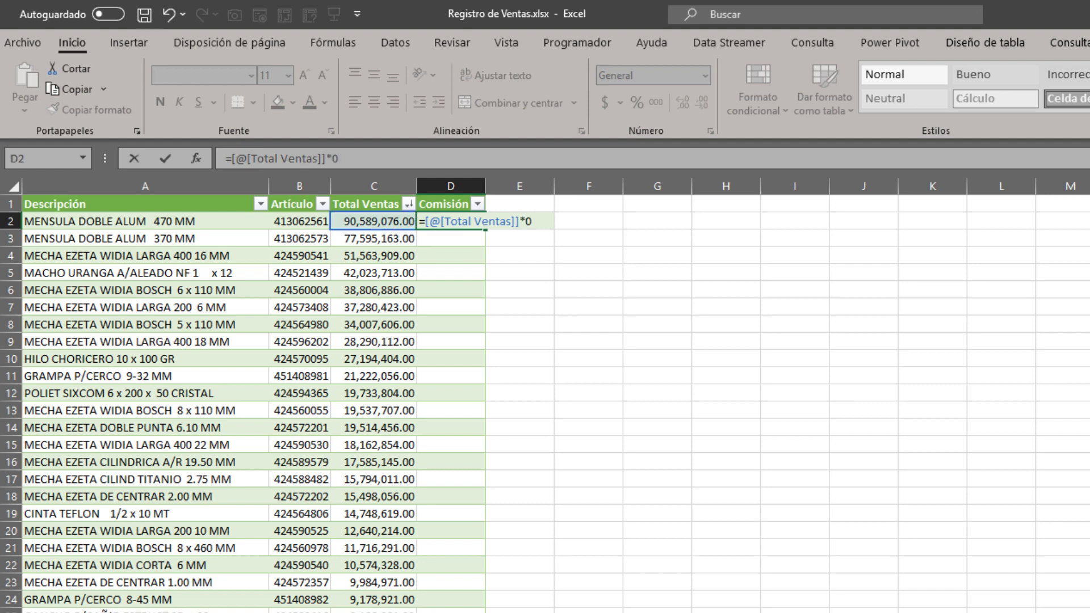
text(.20)
key(Return)
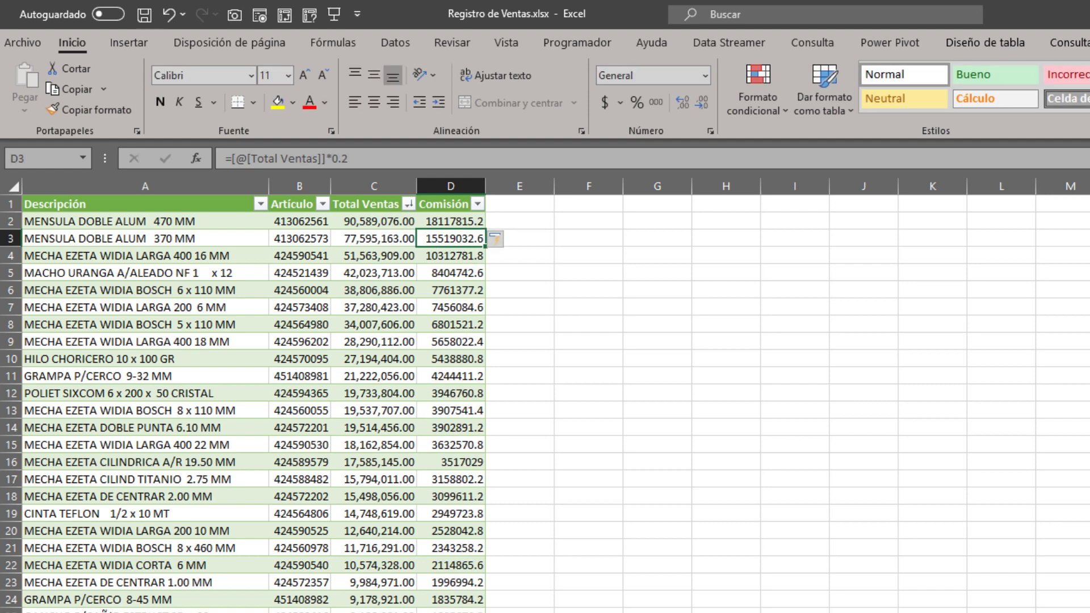
Format the Comisión values as Número with thousands separators and two decimals
key(Up)
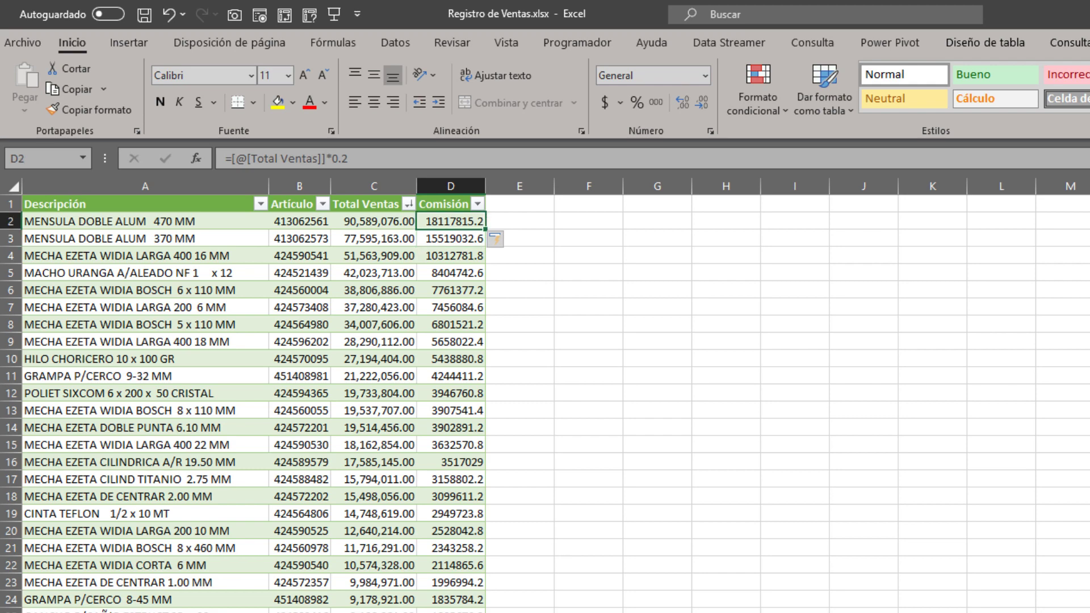
key(ctrl+shift+Down)
key(ctrl+shift+1)
key(Up)
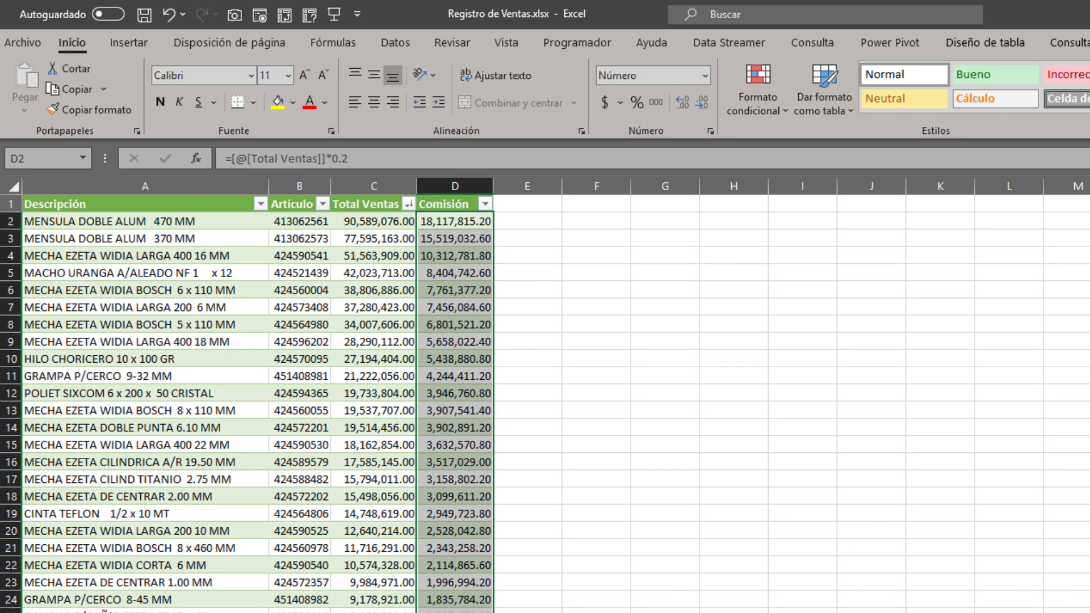
click(527, 221)
Compare Comisión values against Total Ventas, then select the entire Comisión column
key(Left)
key(Right)
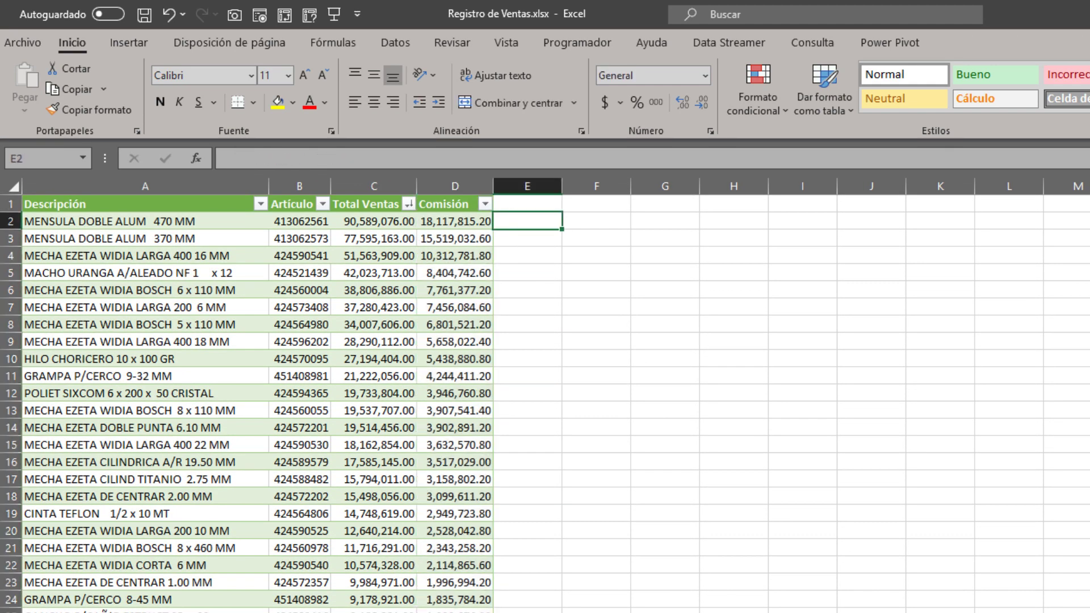
key(Left)
key(Left)
key(Right)
key(ctrl+Down)
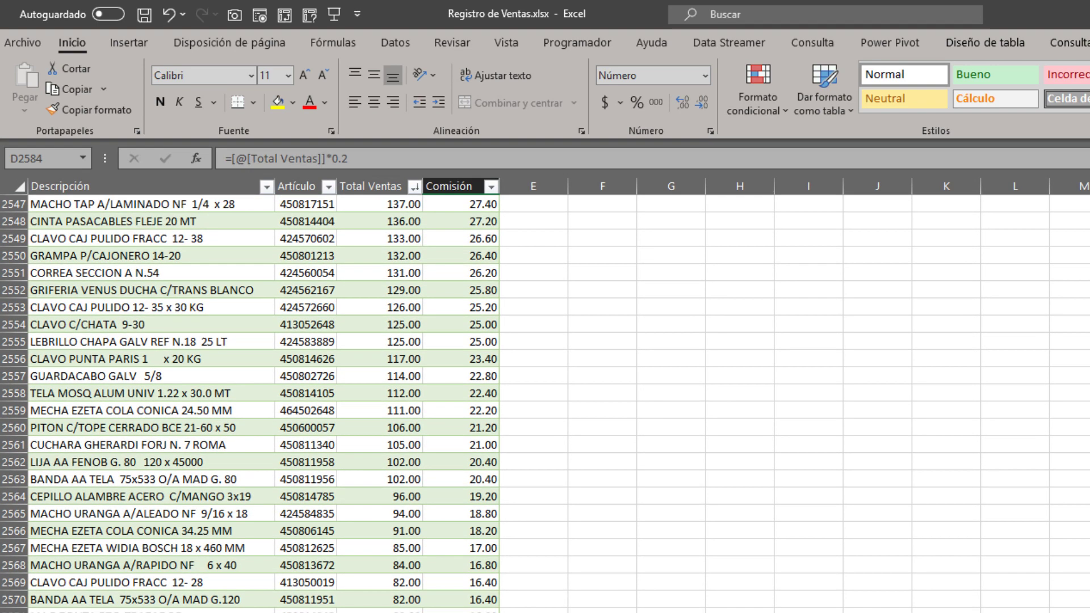
key(ctrl+Up)
key(Left)
key(Right)
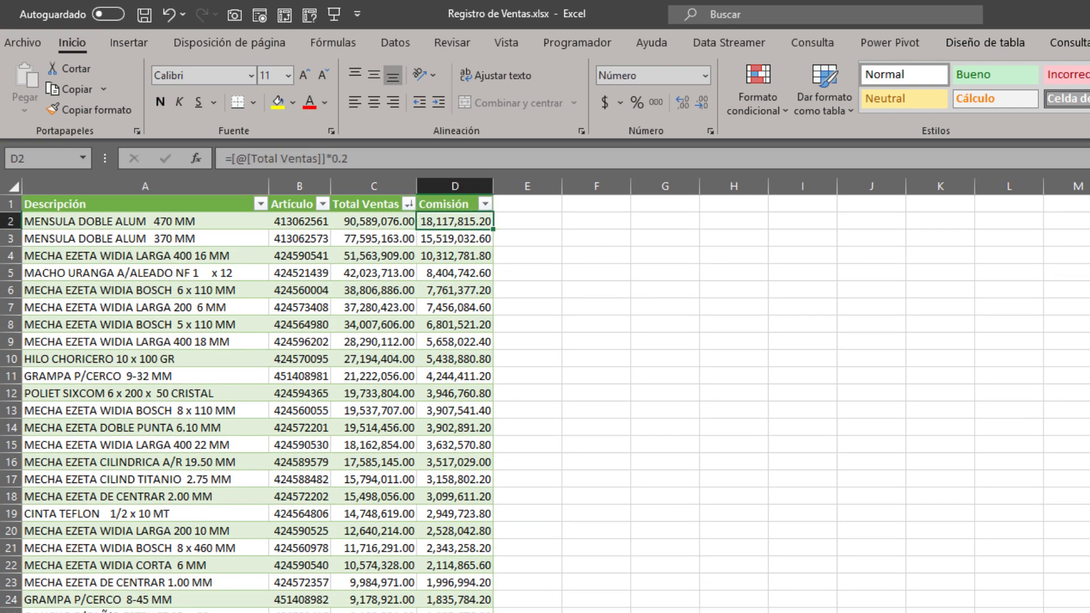
key(ctrl+shift+Down)
Replace the Comisión formulas with their values using Pegar valores
key(ctrl+c)
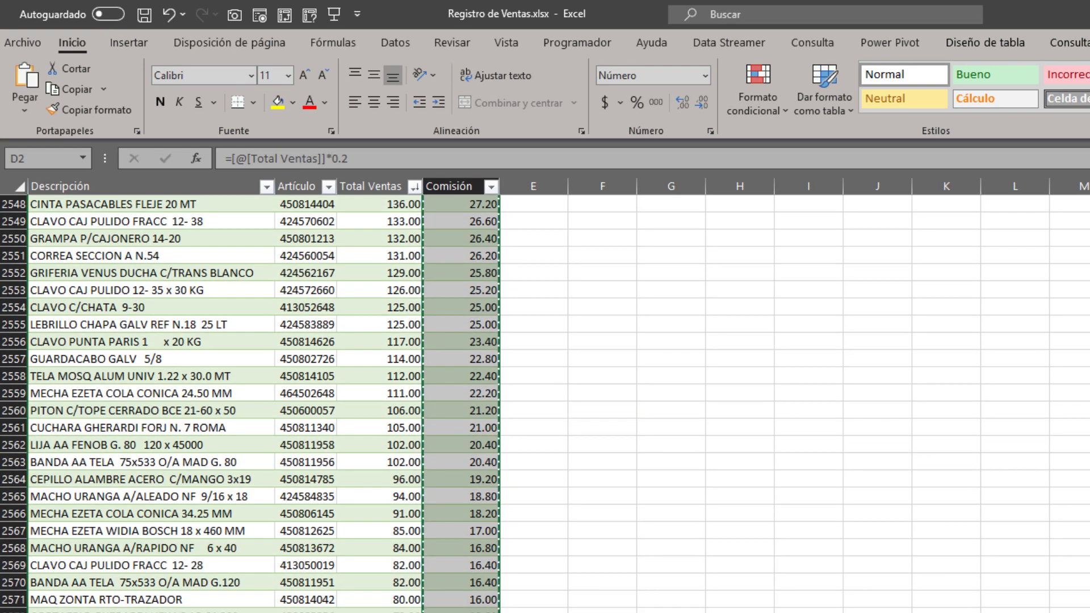
right_click(474, 257)
click(544, 349)
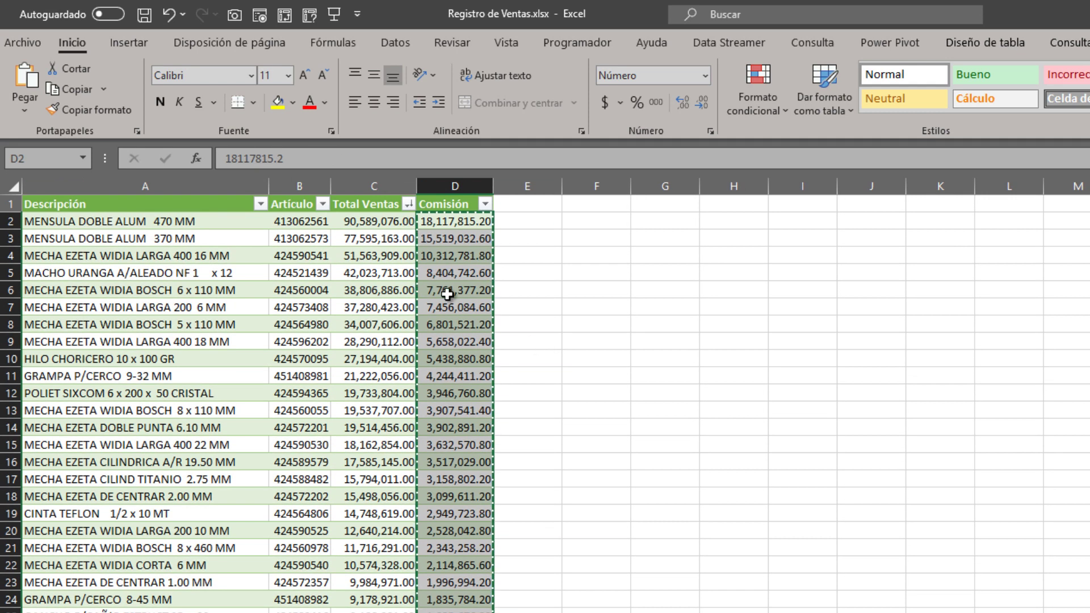
click(446, 289)
Review the whole table down to its last row, then return to the first cell
key(ctrl+Up)
key(ctrl+Left)
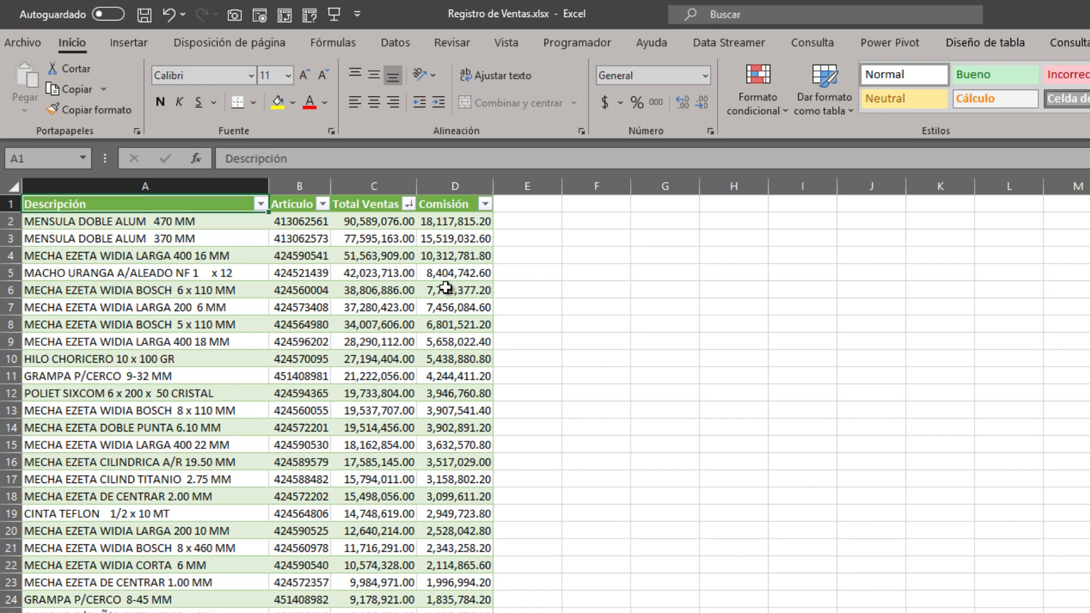
key(Down)
key(ctrl+shift+Right)
key(ctrl+shift+Down)
key(ctrl+Home)
Check the first and last data rows, including the final Artículo entry, and return to the top
key(Tab)
key(Return)
key(ctrl+Right)
key(ctrl+Right)
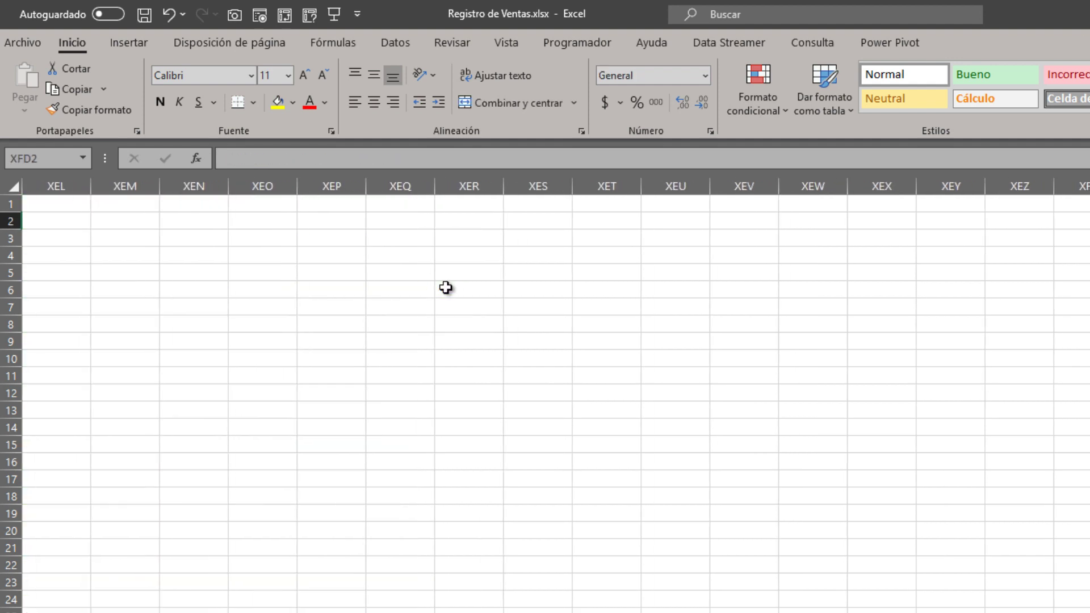
key(ctrl+Left)
key(ctrl+Left)
key(ctrl+Down)
key(Right)
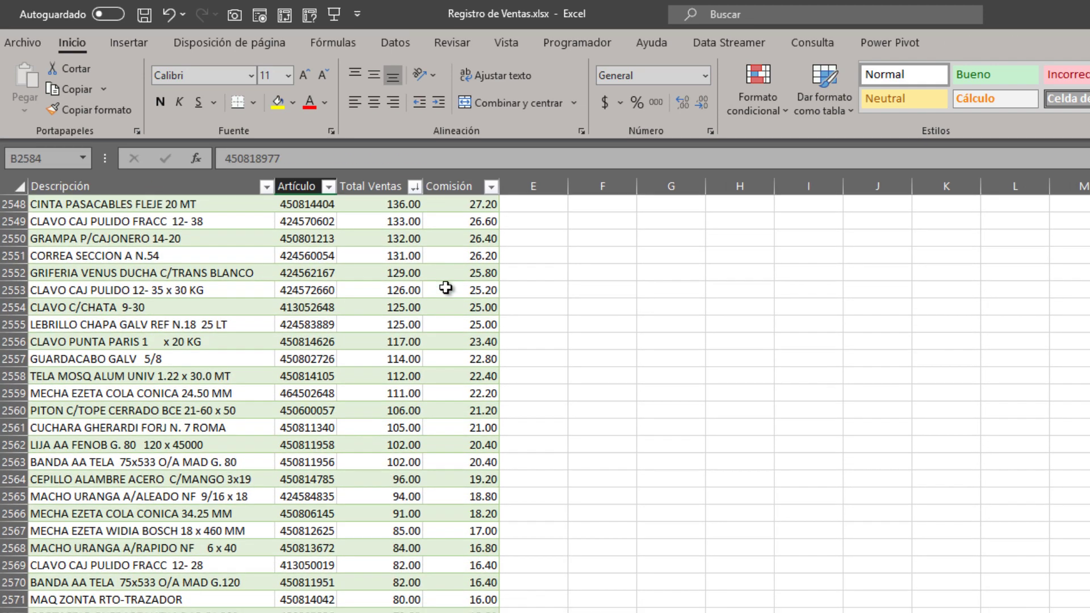
key(ctrl+Up)
key(ctrl+Right)
key(ctrl+Left)
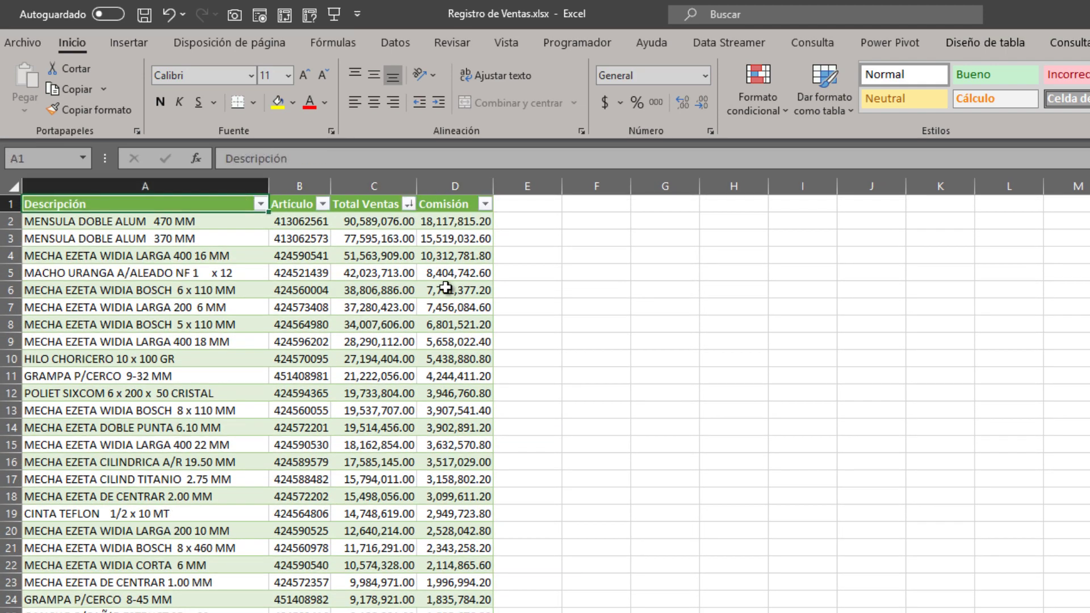